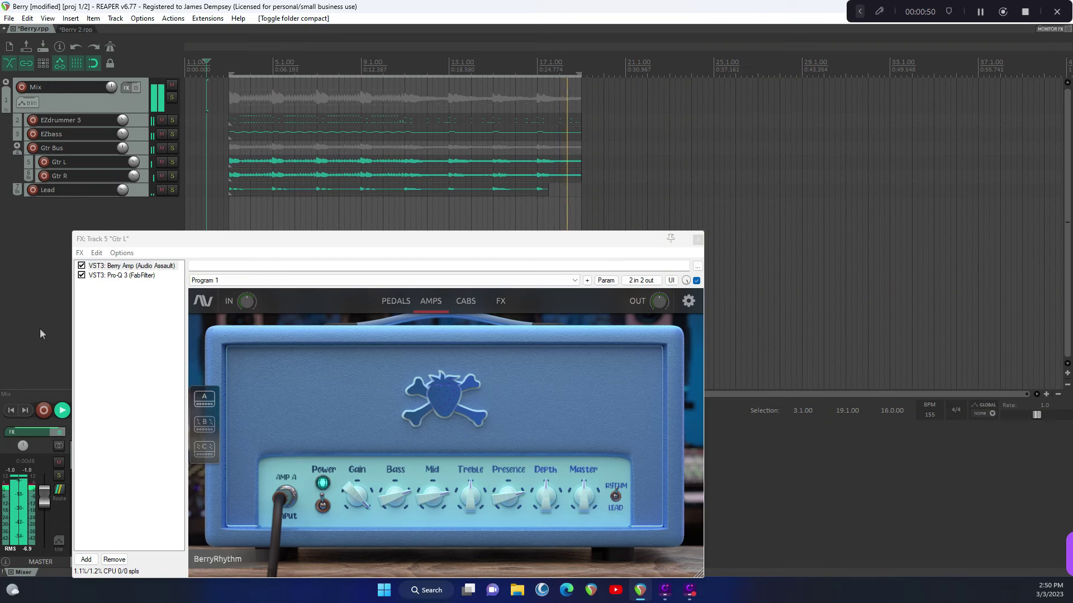
- Stop the Berry project's playback and close the Gtr L track's effects window
left_click(83, 414)
left_click(62, 410)
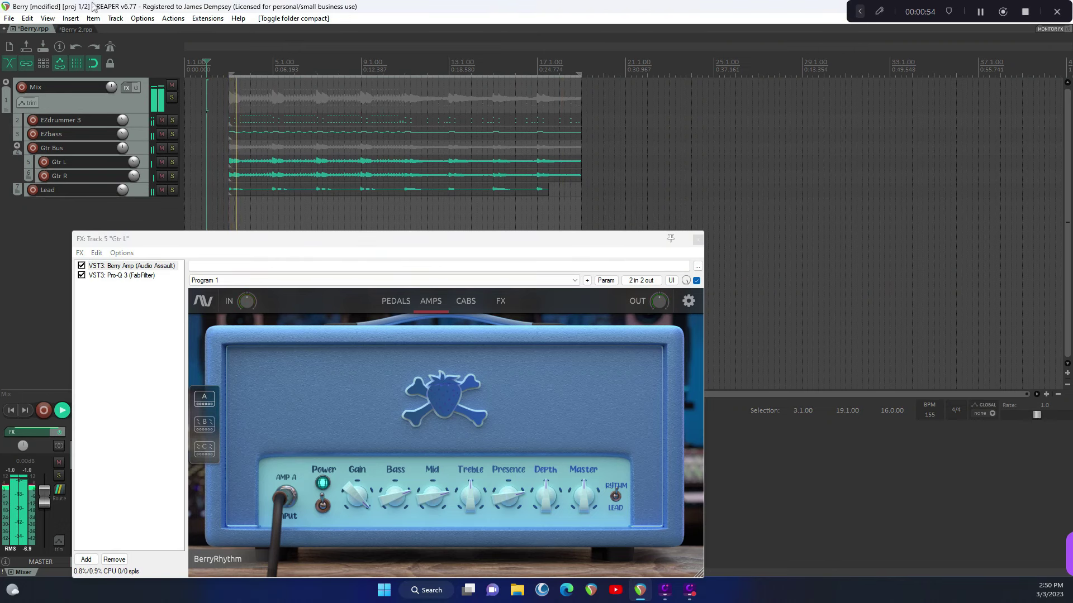
left_click(697, 239)
left_click(96, 411)
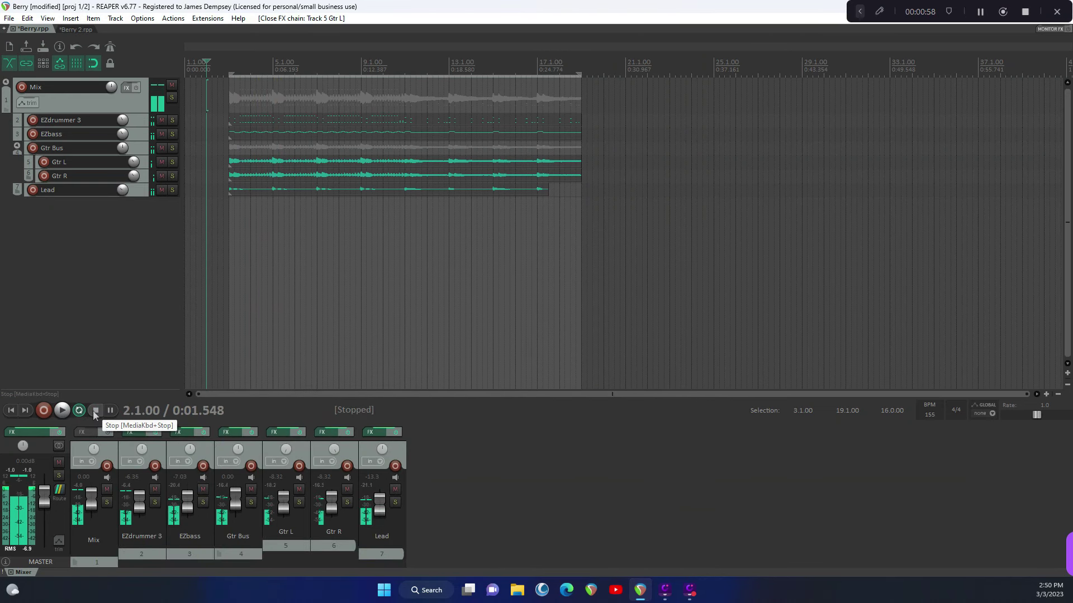
- In the Berry 2 project, unmute and enable effects on the Default track, then play its clip with Berry Amp shown
left_click(74, 29)
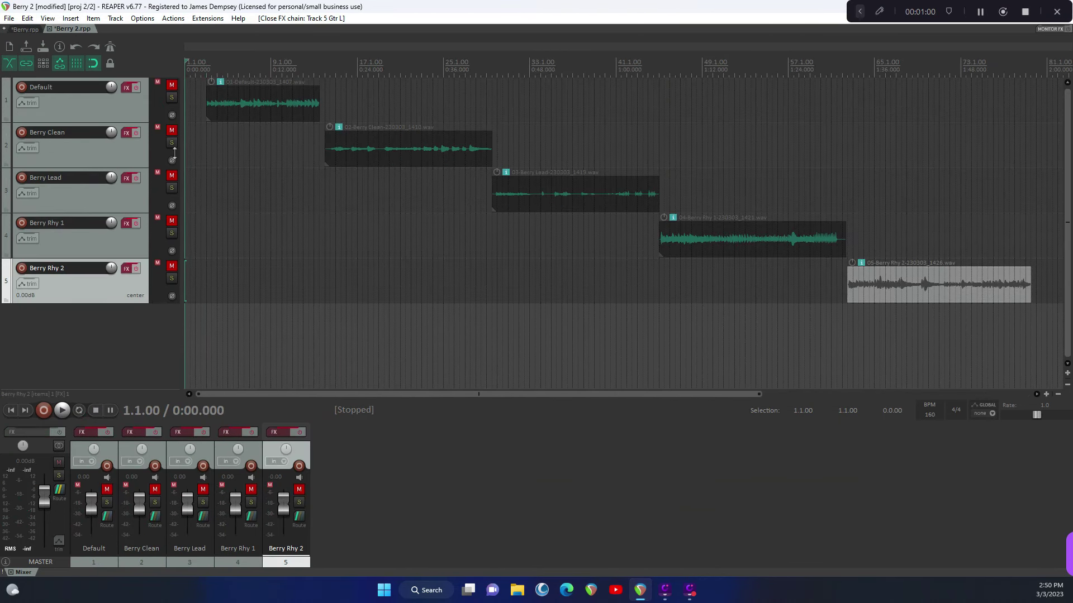
left_click(171, 86)
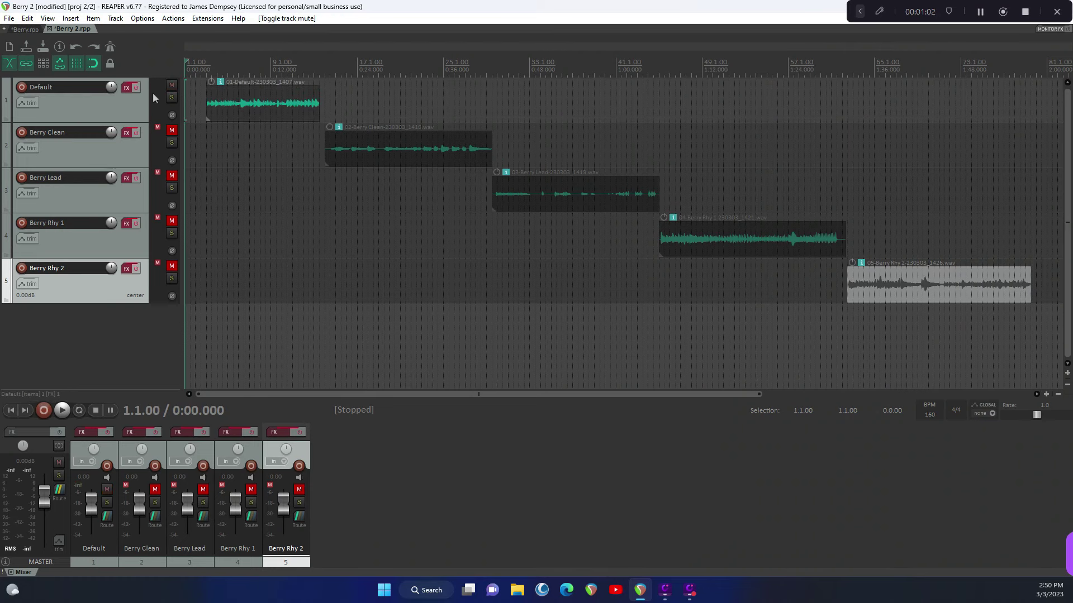
left_click(205, 112)
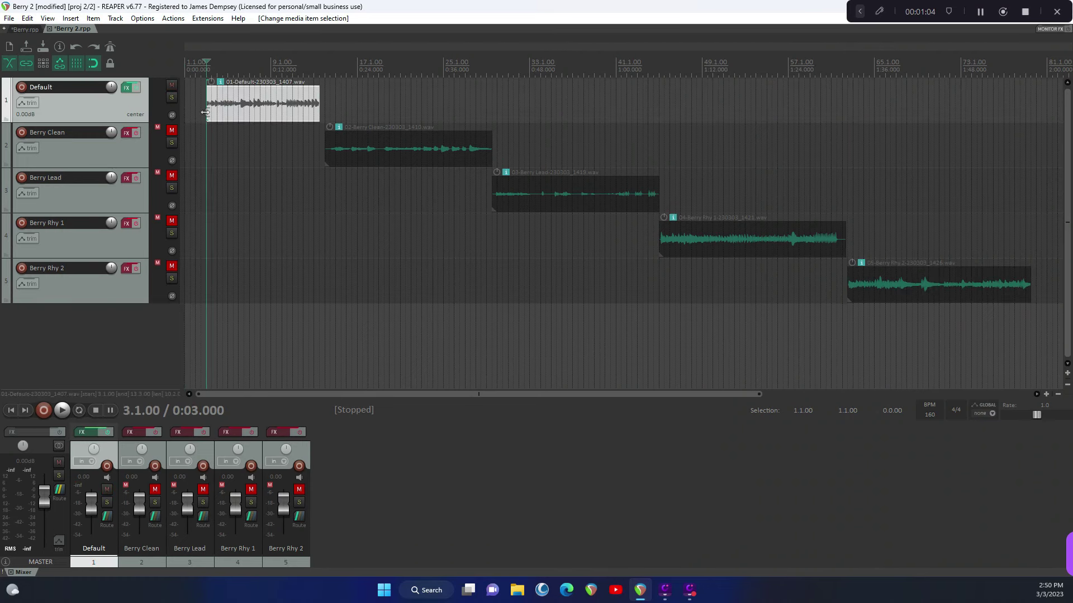
left_click(128, 89)
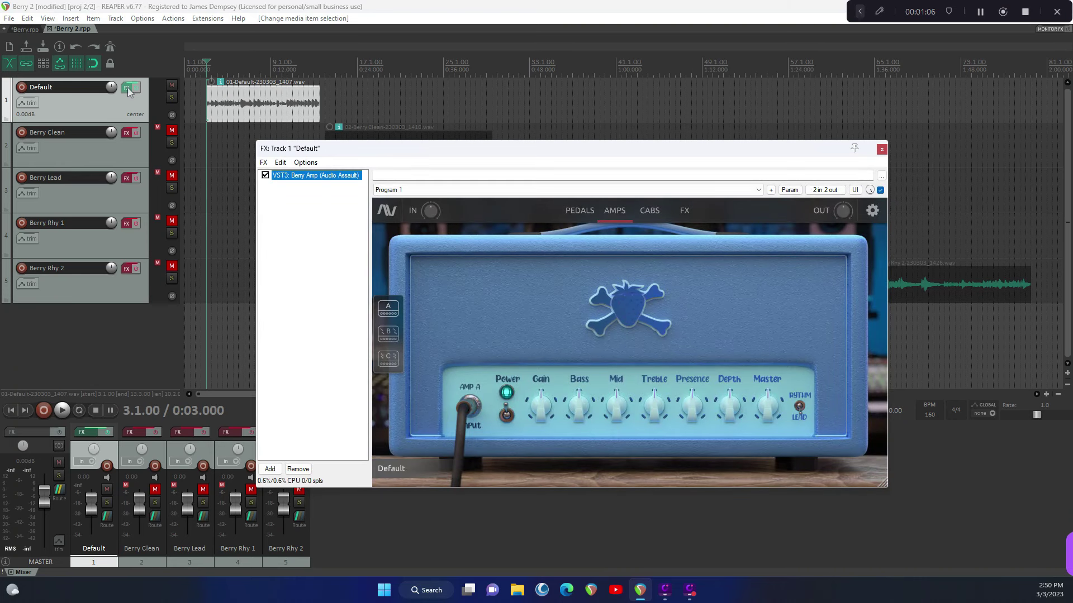
key("space")
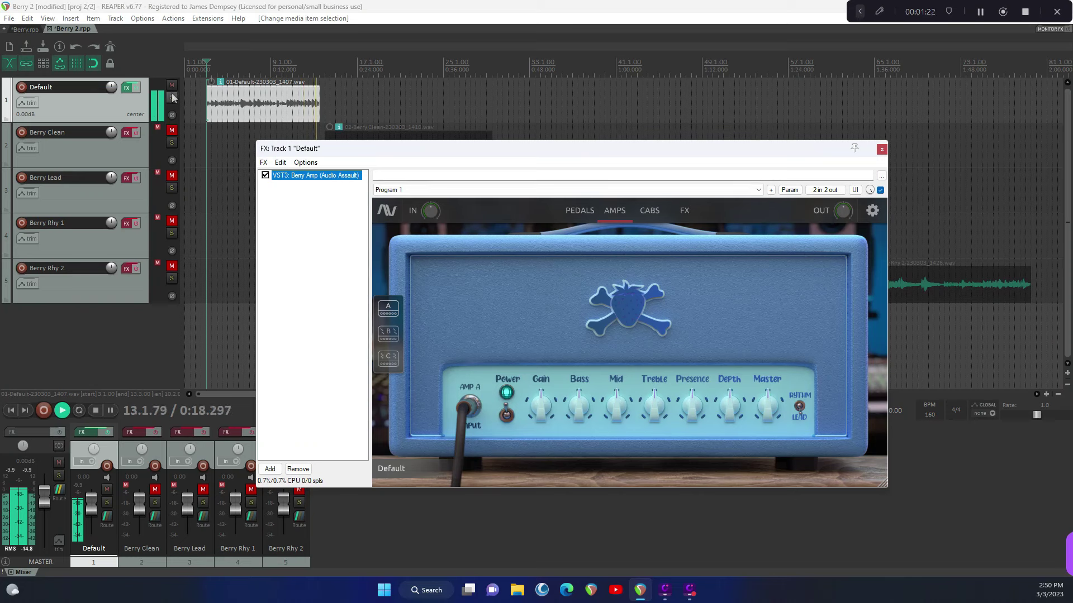
- Stop playback, bypass the Default track's effects and enable those of the Berry Clean track
left_click(96, 410)
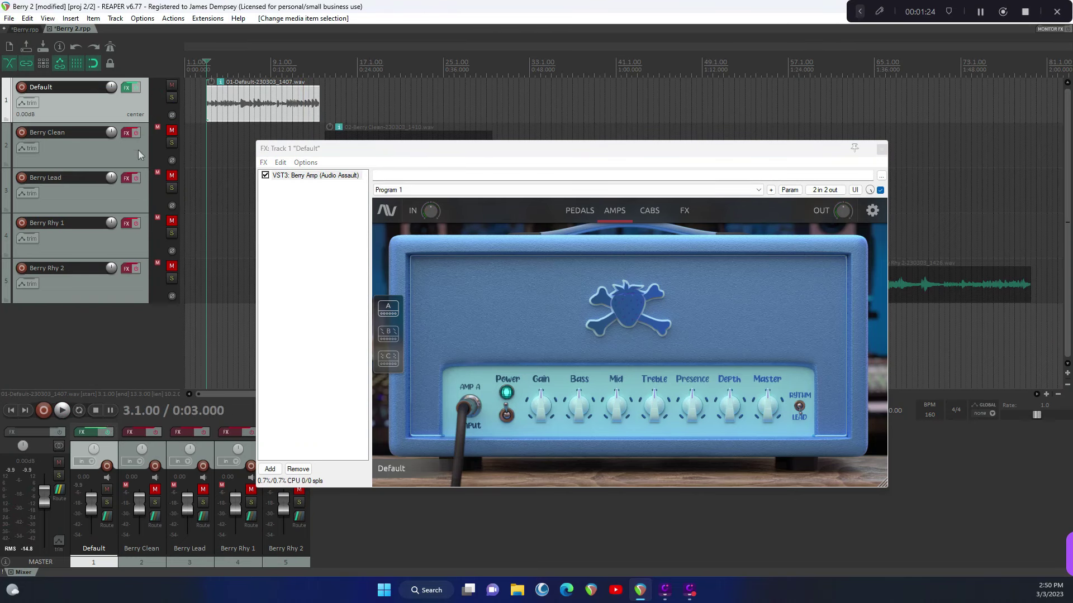
left_click(137, 87)
left_click(135, 134)
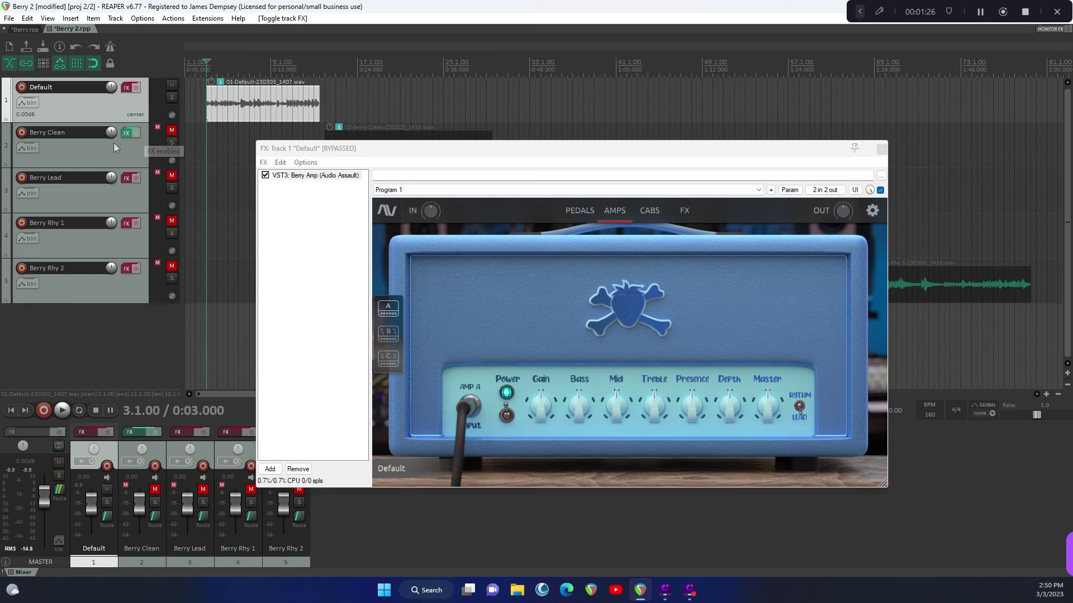
- Show Berry Clean's Berry Amp plugin, unmute the track and play its clip from its start at 14.1.00
left_click(127, 135)
left_click_drag(460, 149, 458, 150)
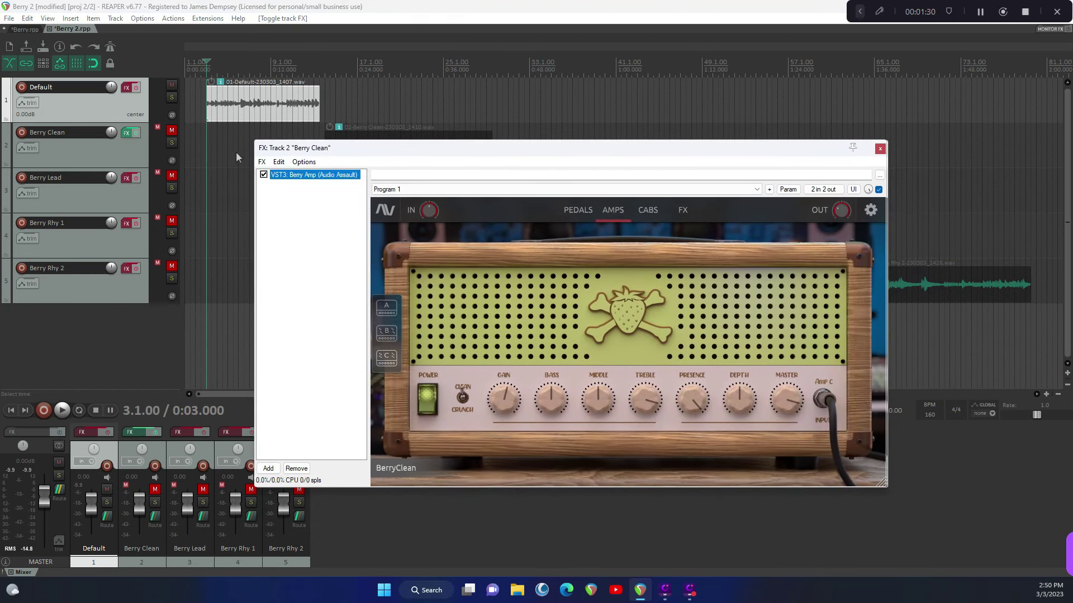
left_click(172, 130)
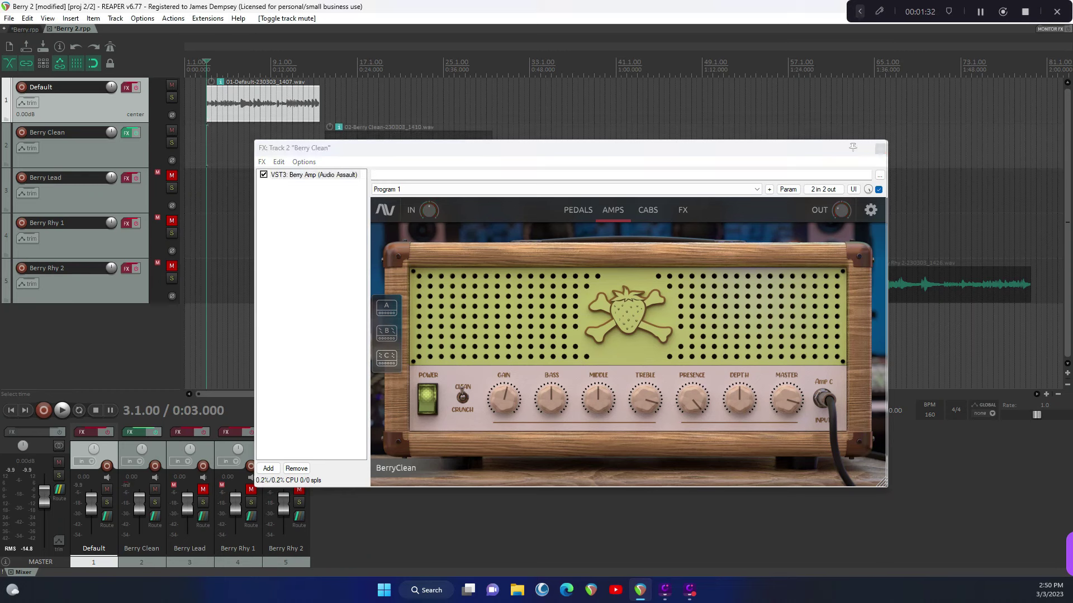
left_click(326, 108)
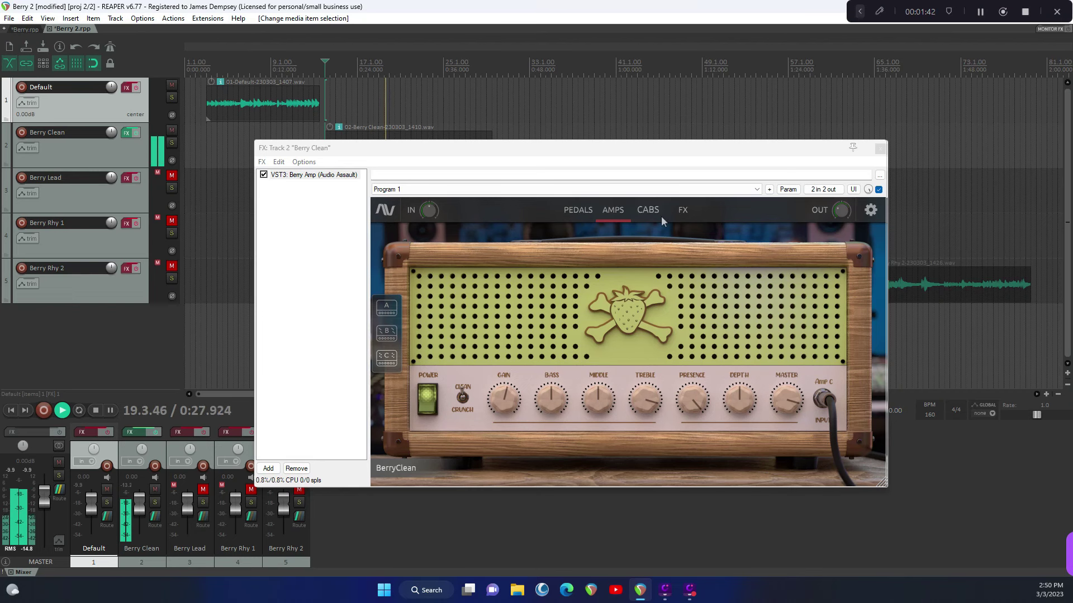
- Look through the Berry Clean preset's pedals and the plugin's amps A, B and C during playback
left_click(584, 213)
left_click(618, 214)
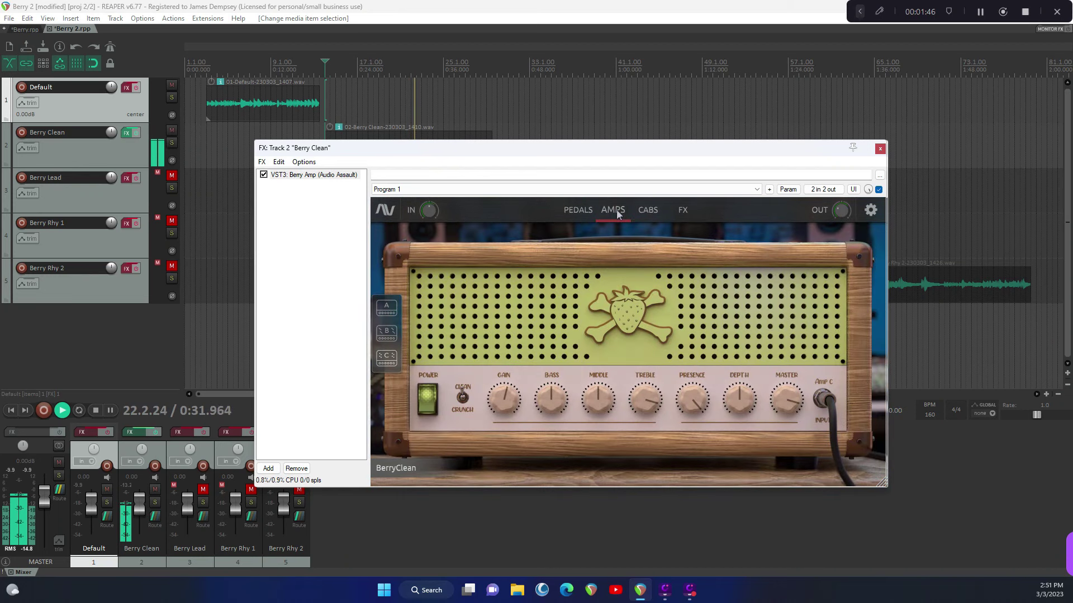
left_click(386, 358)
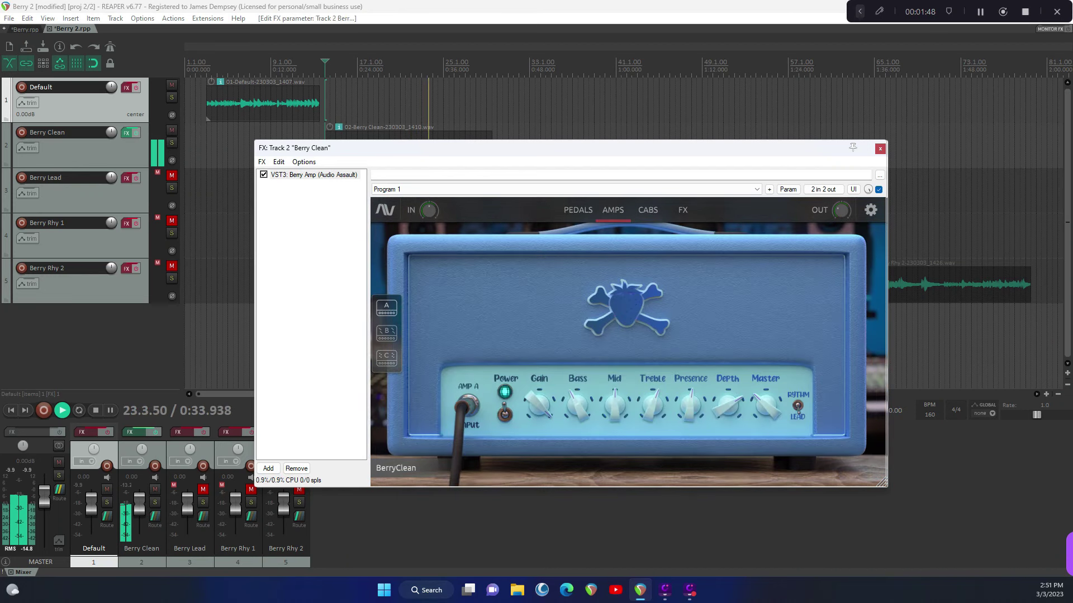
left_click(387, 335)
left_click(386, 308)
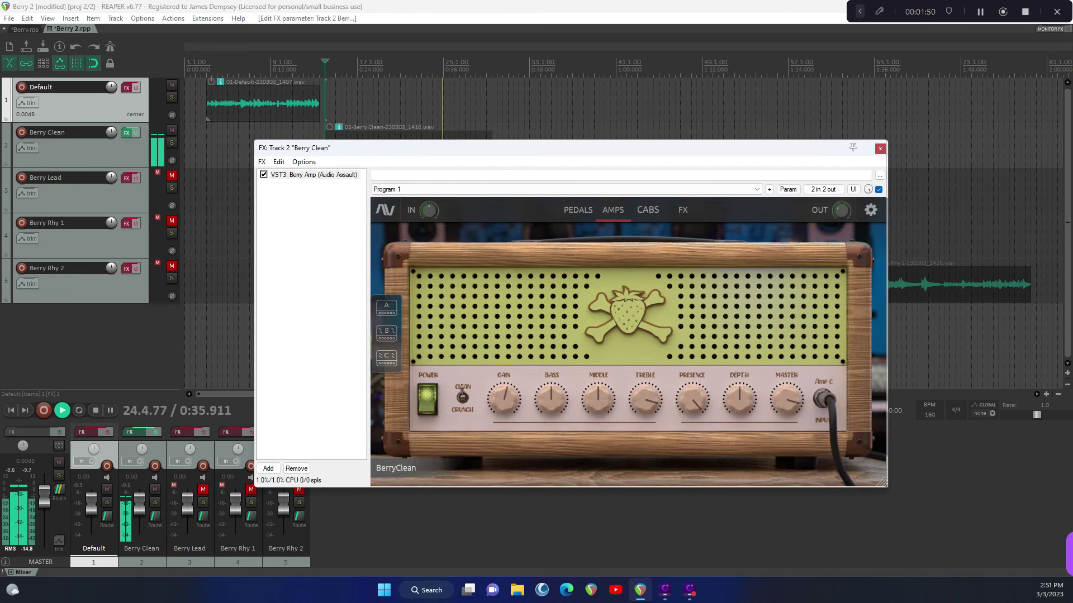
- Examine the Berry Clean preset's cabinets, ending on the red one, and its rack effects
left_click(648, 211)
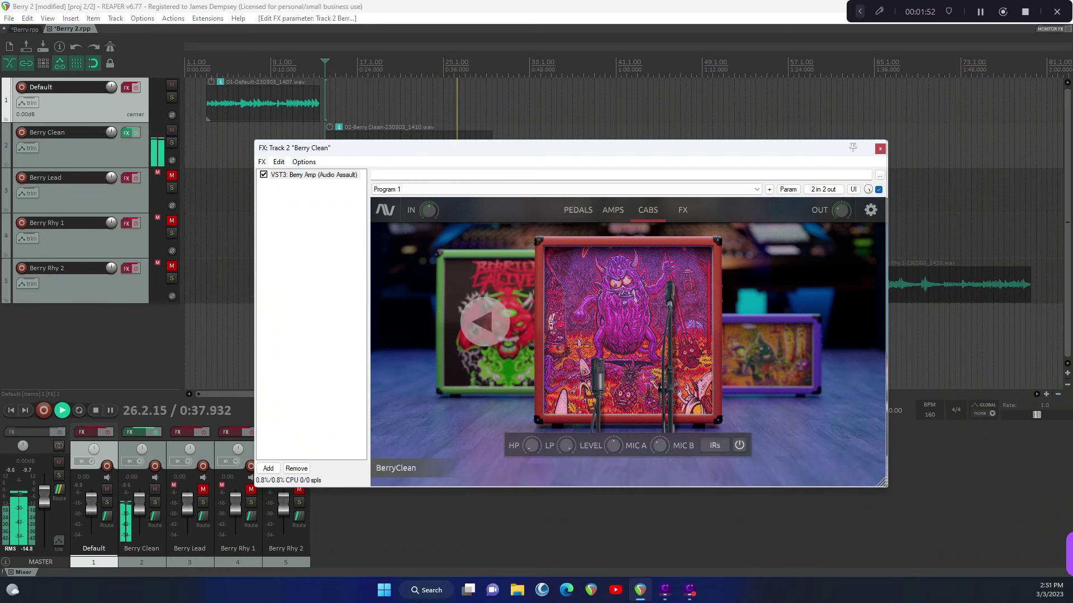
left_click(497, 352)
left_click(503, 367)
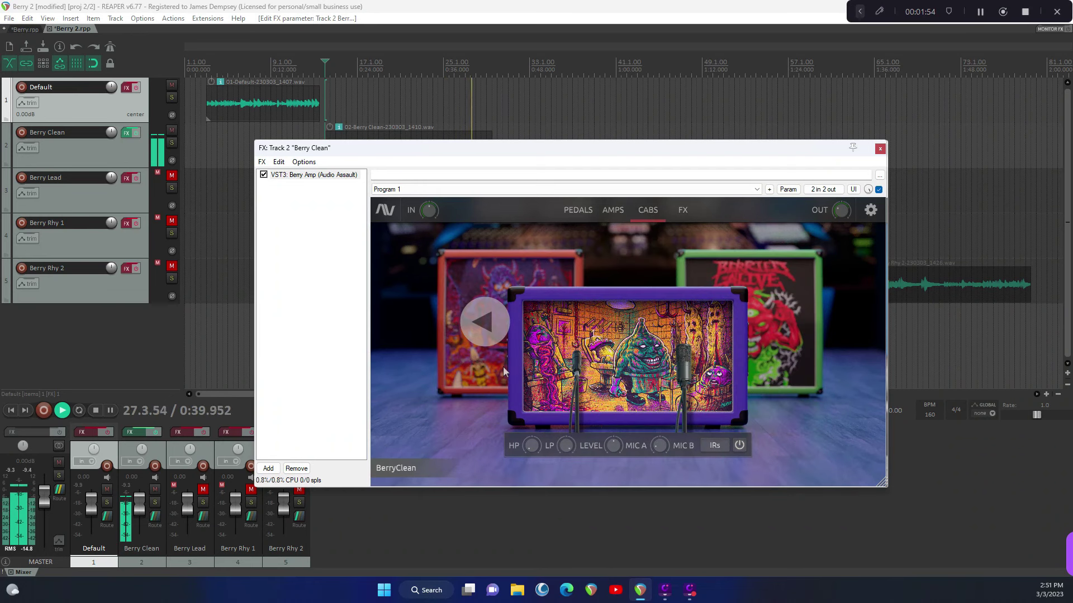
left_click(490, 372)
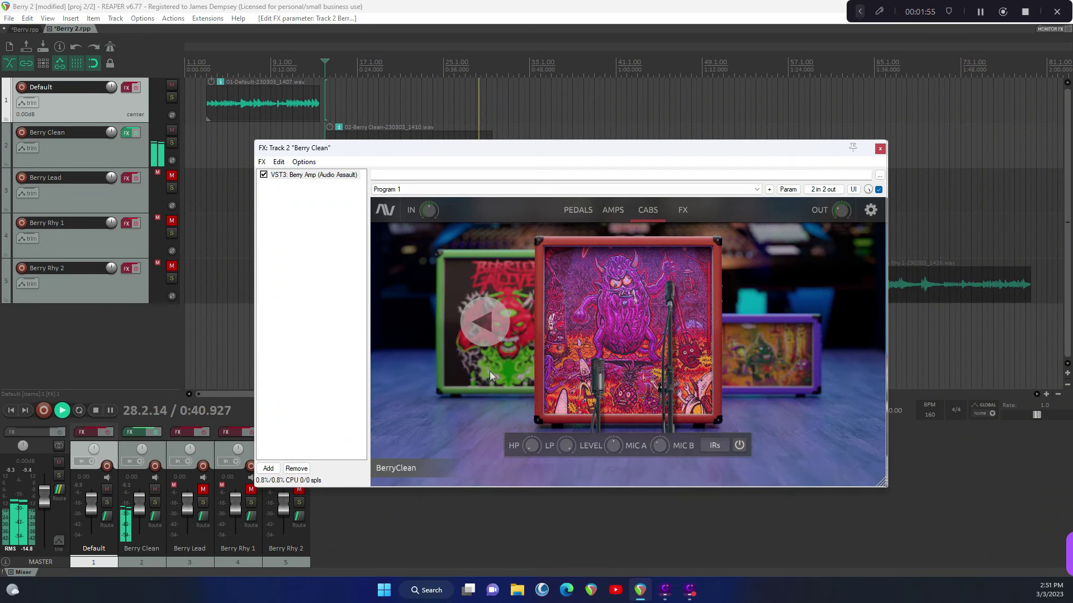
left_click(684, 211)
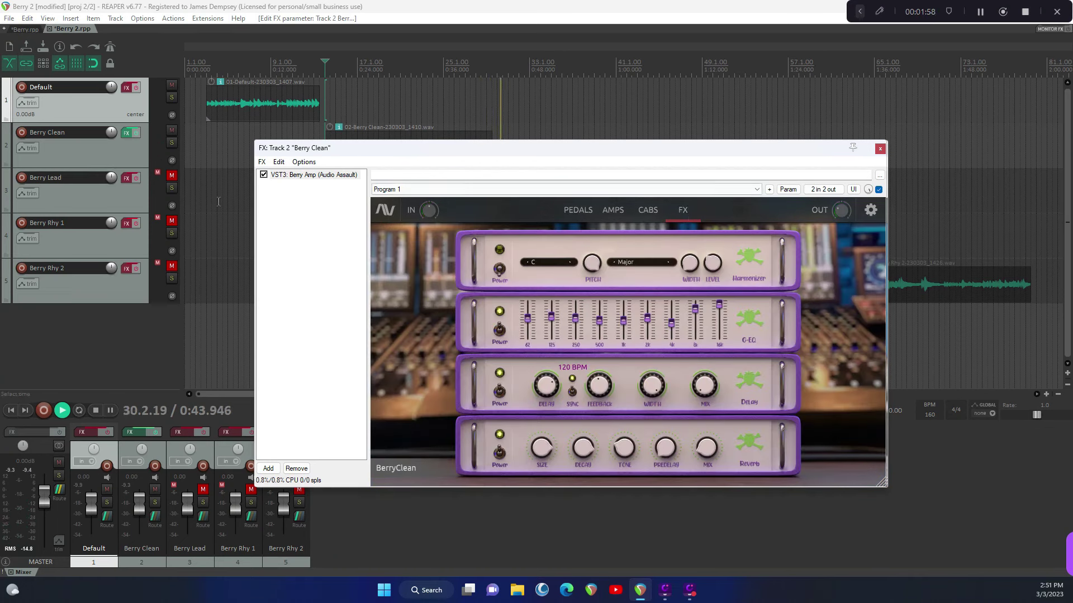
- Stop playback, bypass Berry Clean's effects, and unmute the Berry Lead track with its effects enabled
left_click(92, 410)
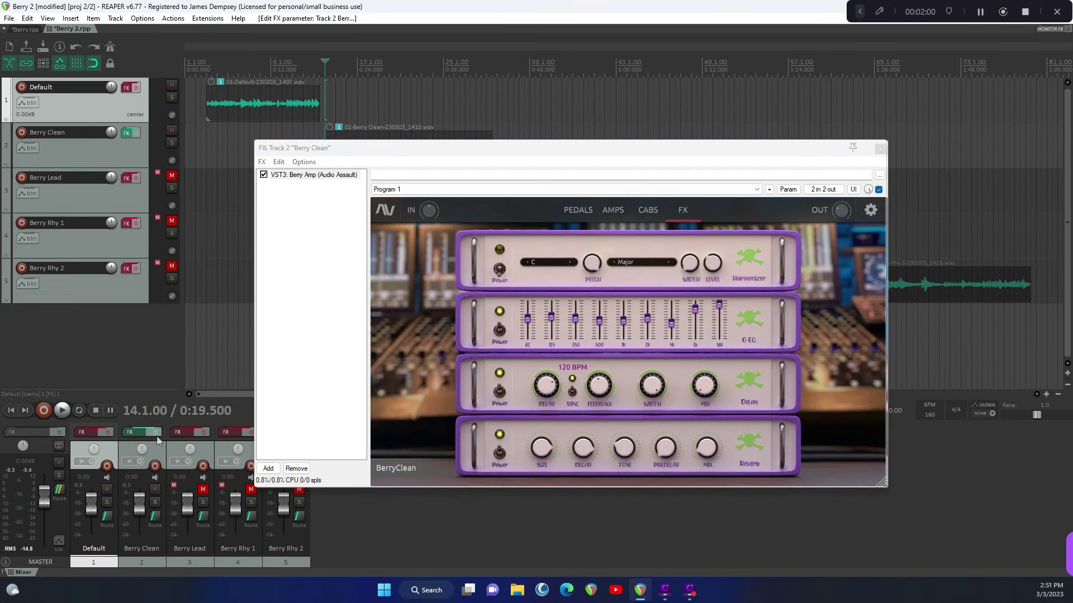
left_click(151, 432)
left_click(203, 490)
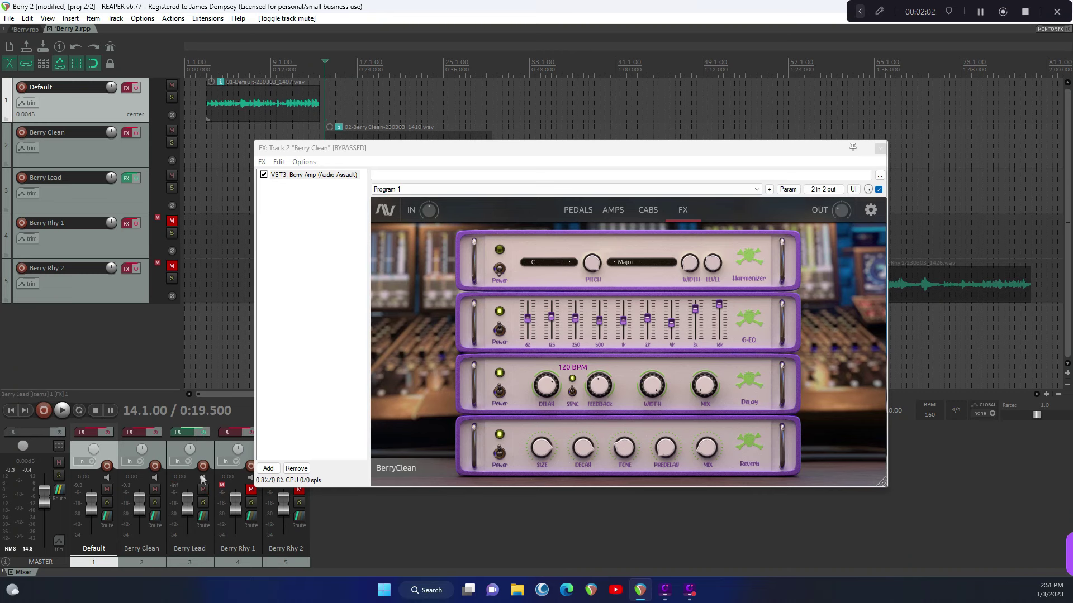
- Show Berry Lead's Berry Amp window below its clip and close the Berry Clean and Default effects windows
left_click(185, 435)
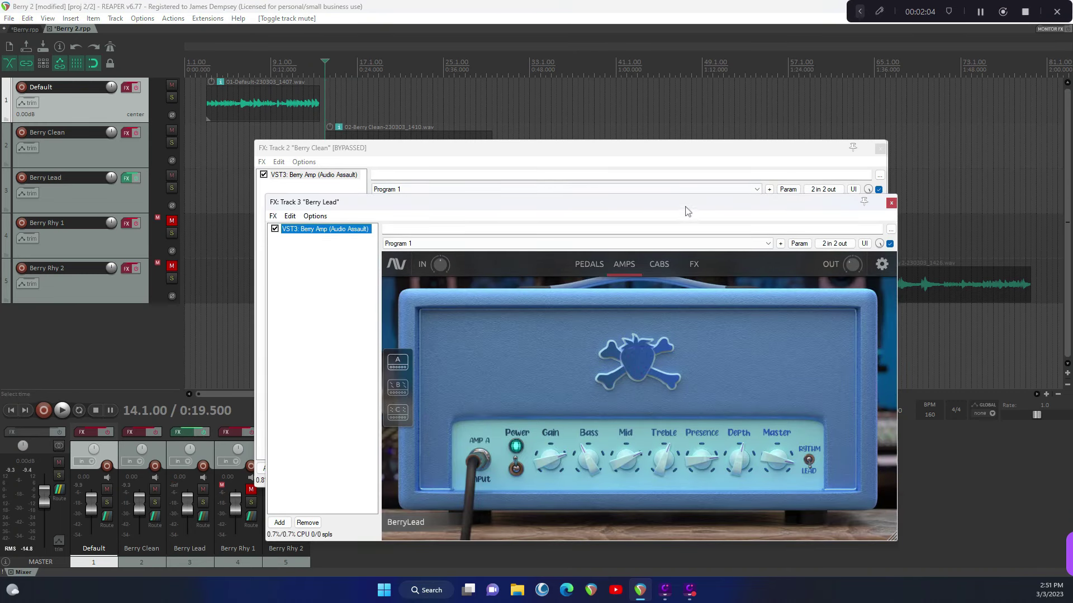
left_click(880, 148)
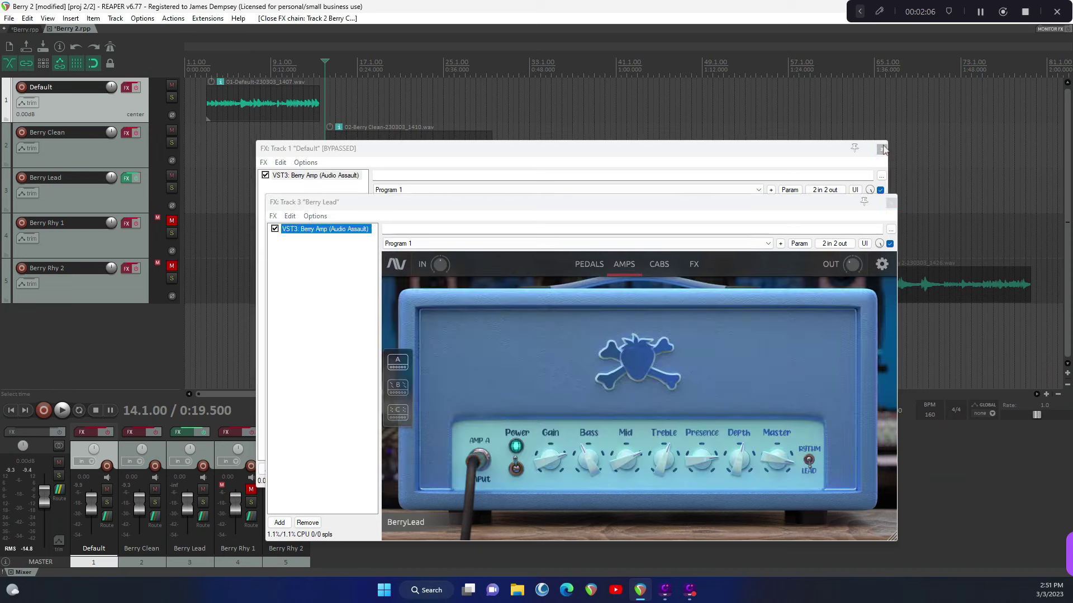
left_click_drag(711, 207, 701, 265)
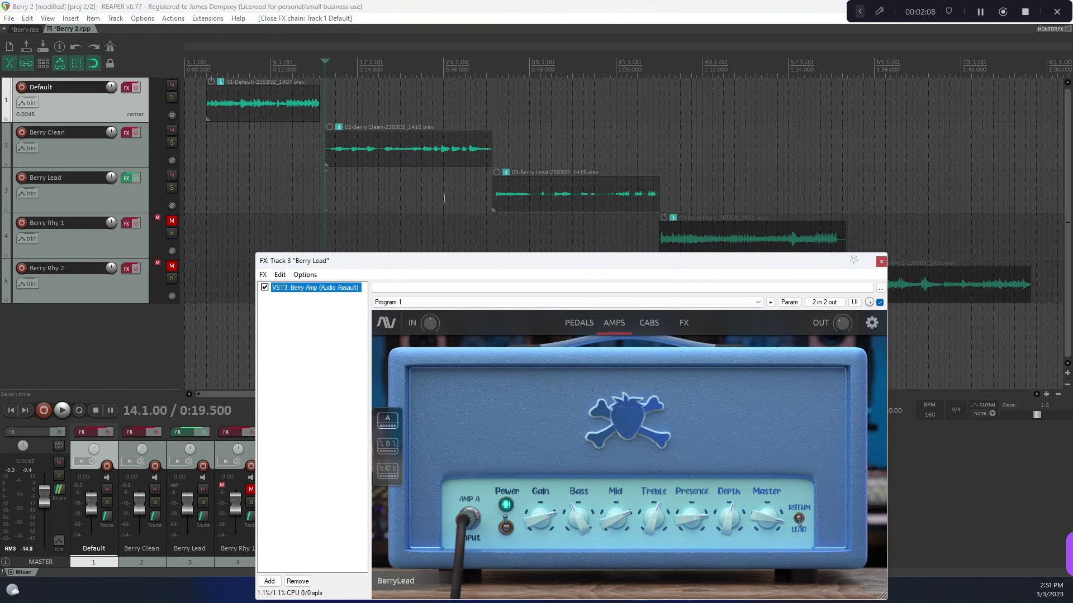
- Play the Berry Lead clip from its start and reposition its effects window so the whole amp is visible
left_click(555, 193)
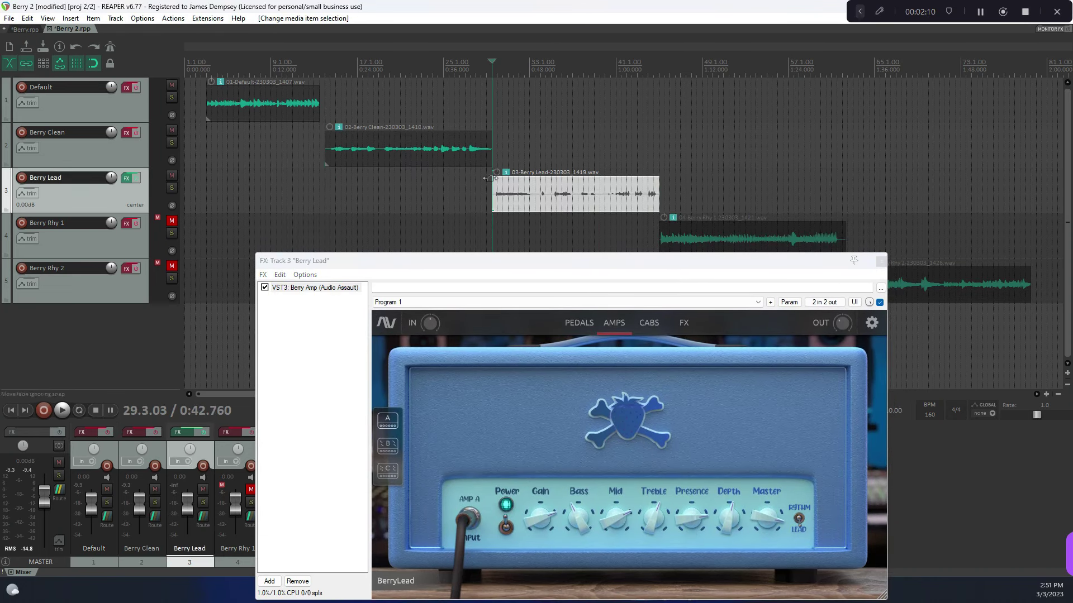
key("space")
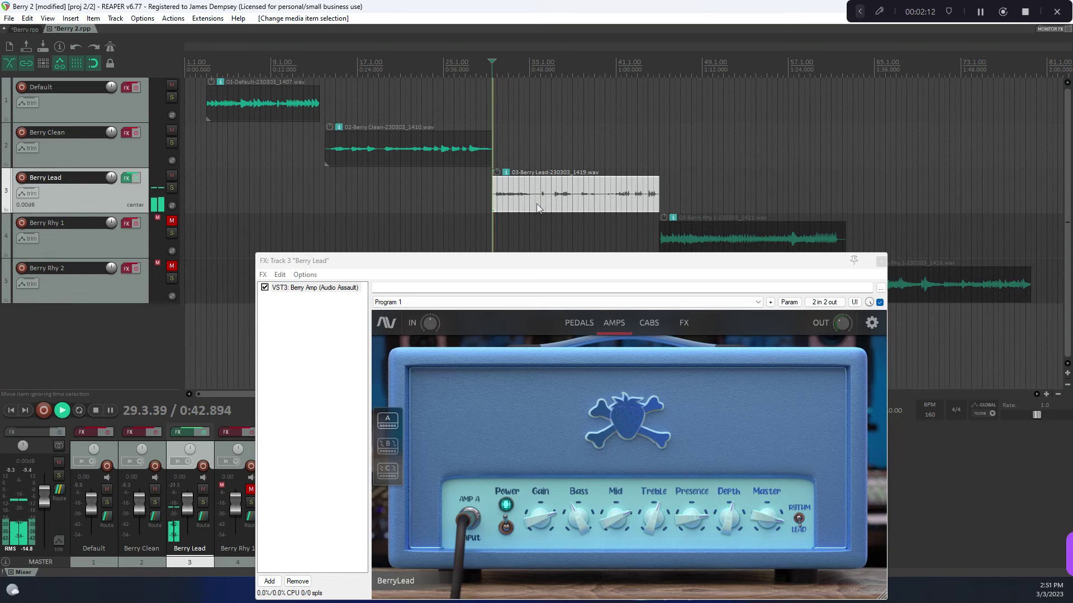
left_click_drag(556, 267, 505, 146)
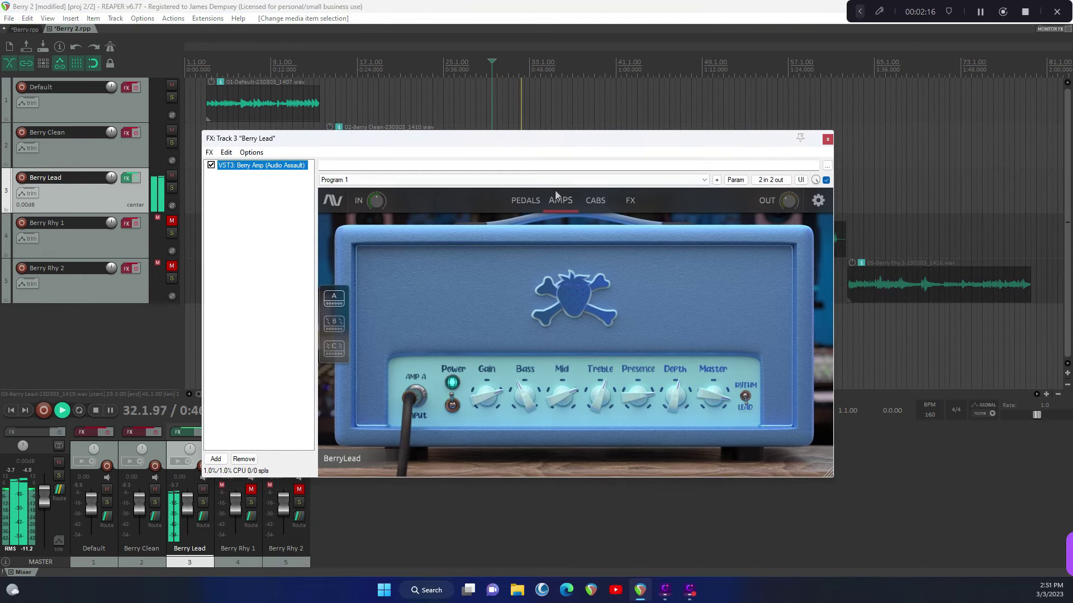
- In Berry Lead's rack effects, vary the Delay unit's delay time, trying 1000 ms and 856 ms
left_click(632, 201)
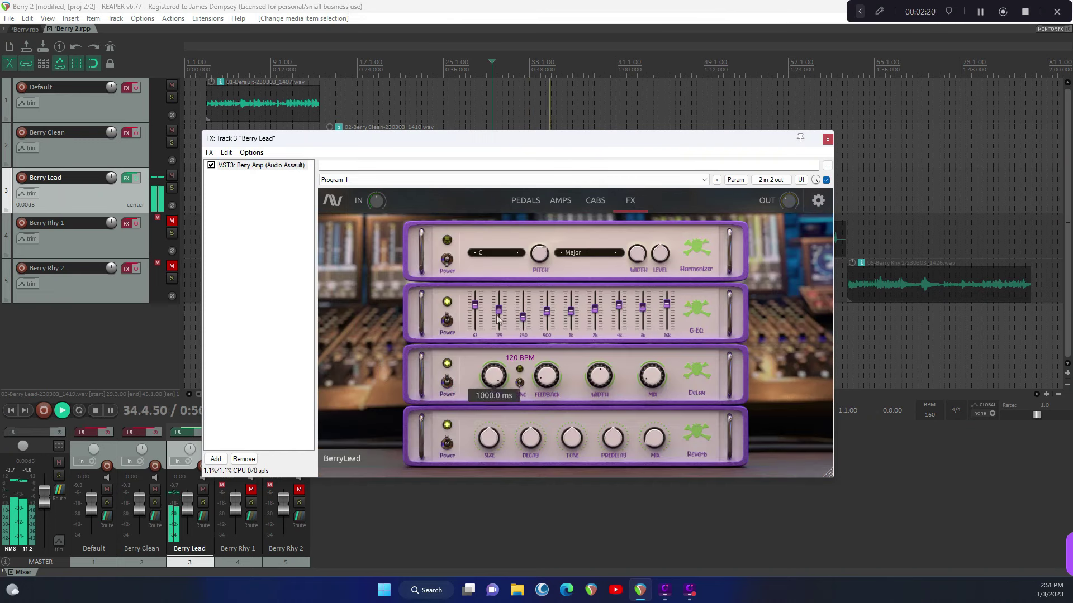
left_click_drag(497, 315, 497, 316)
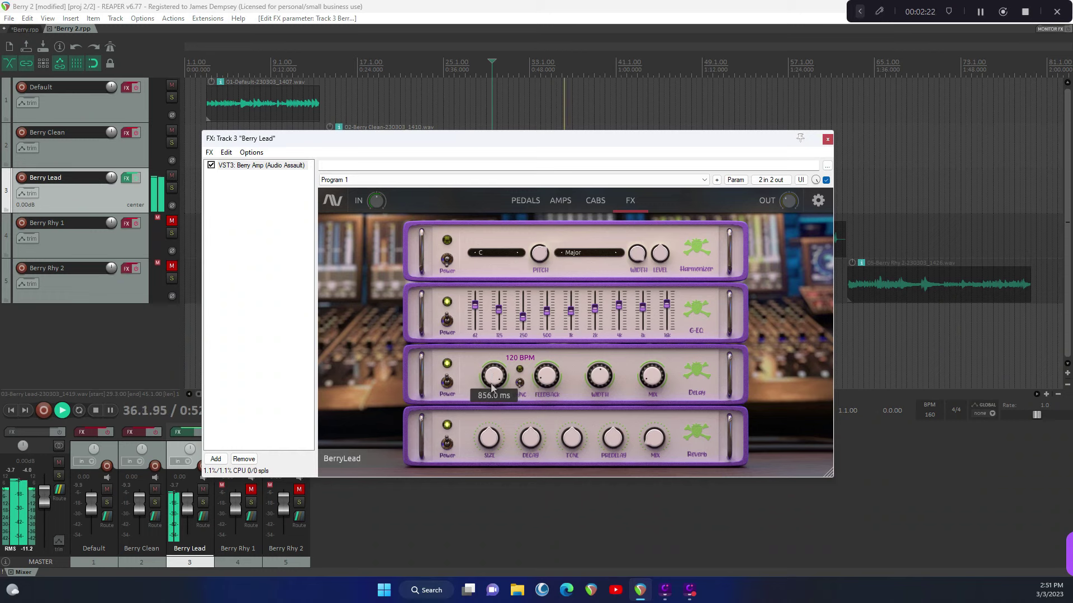
left_click_drag(491, 408, 492, 423)
- Vary the Delay unit's mix and width during playback, trying the mix at 100 and the width at 0
left_click_drag(652, 378, 660, 296)
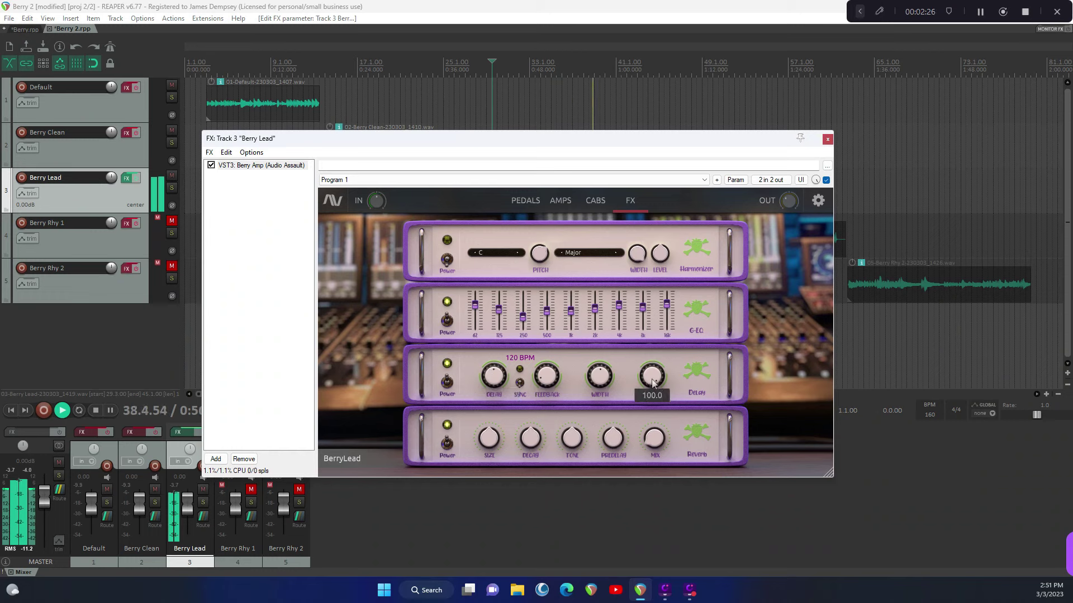
left_click_drag(652, 380, 652, 409)
left_click_drag(600, 378, 592, 258)
left_click_drag(593, 381, 592, 389)
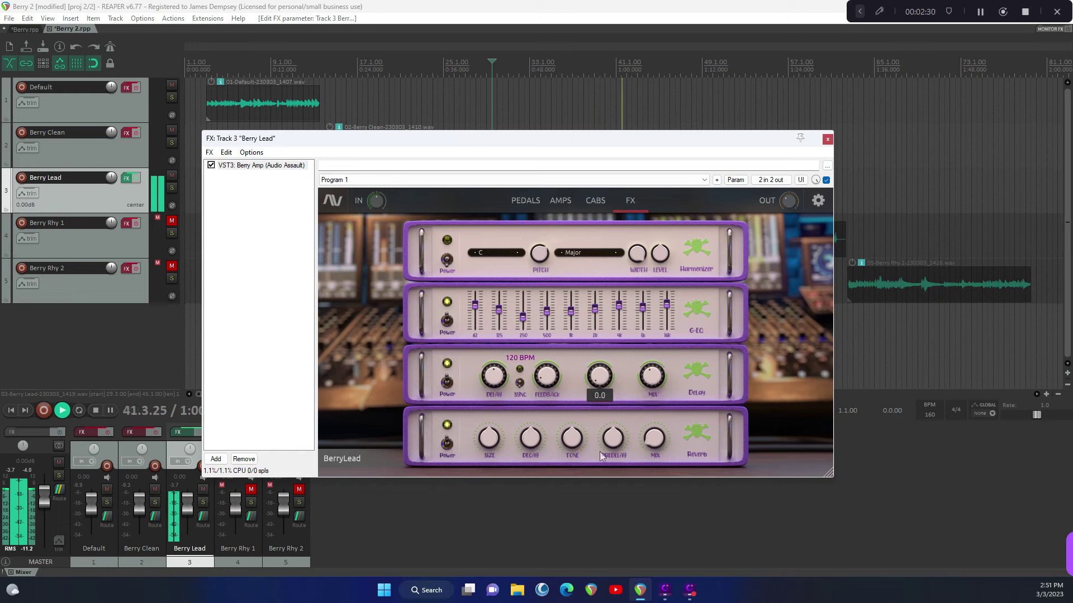
left_click_drag(601, 460, 593, 284)
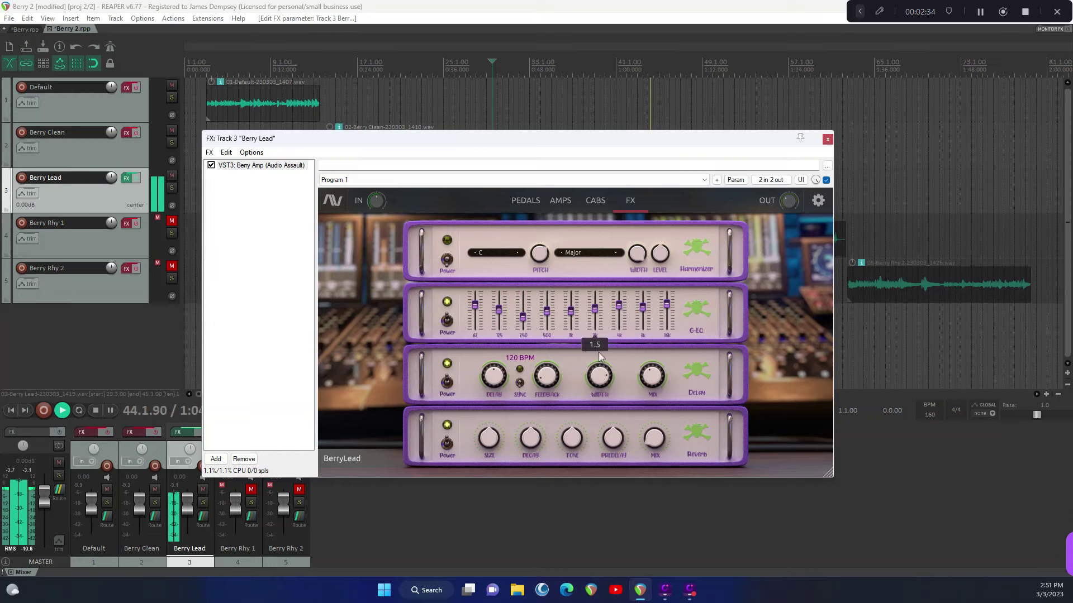
- Replay the Berry Lead clip and vary the Reverb unit's mix, trying it at 100
key("space")
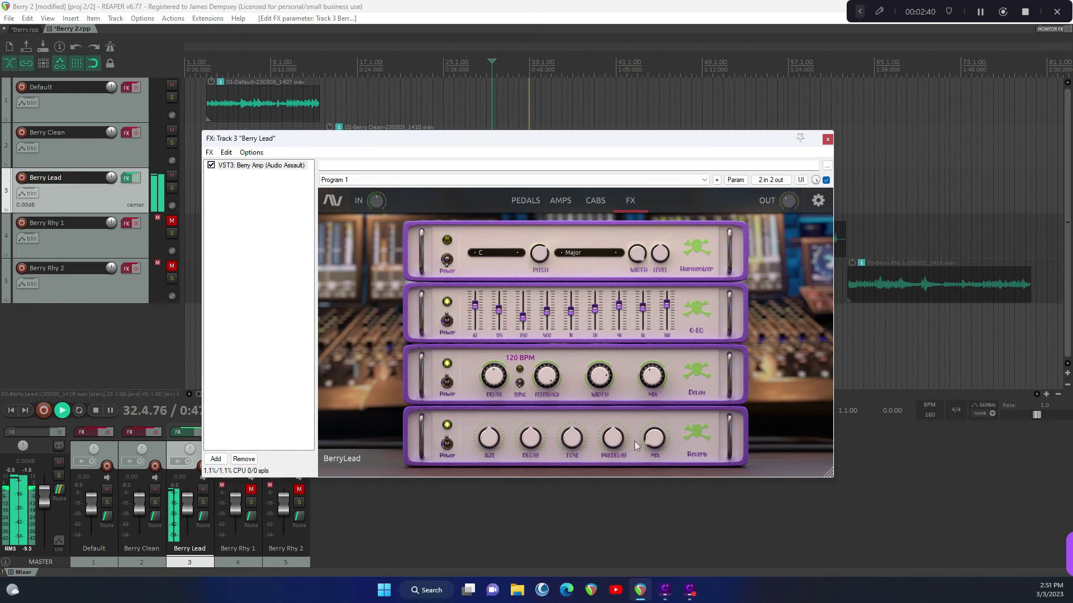
left_click_drag(654, 440, 654, 339)
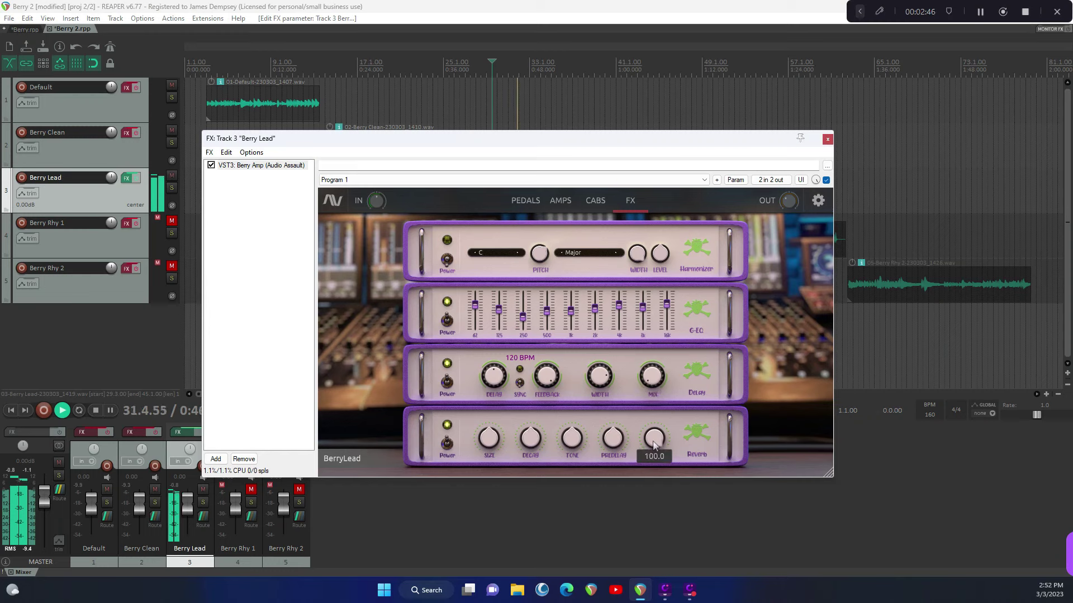
left_click_drag(655, 365, 655, 356)
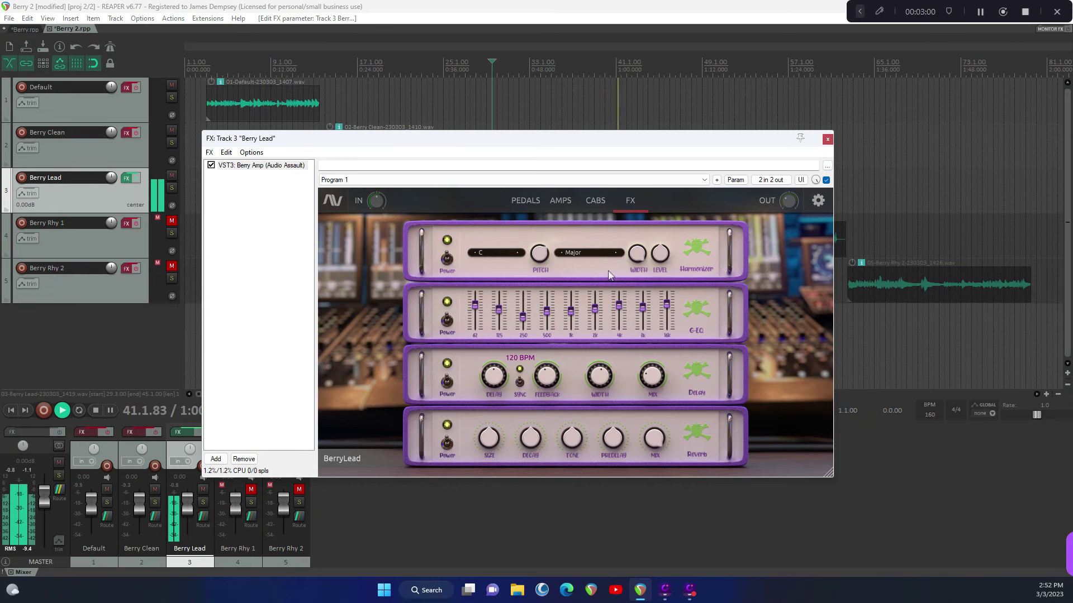
- Replay the Berry Lead clip from near its start, toggle the rack Delay unit's power, and close the effects window
left_click_drag(555, 138, 564, 216)
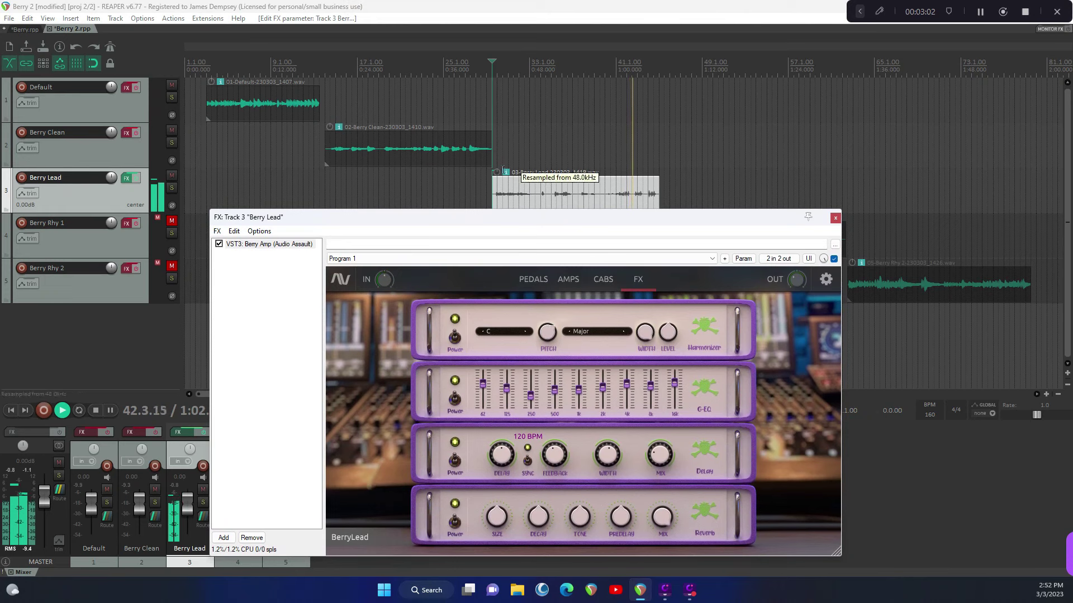
left_click(496, 161)
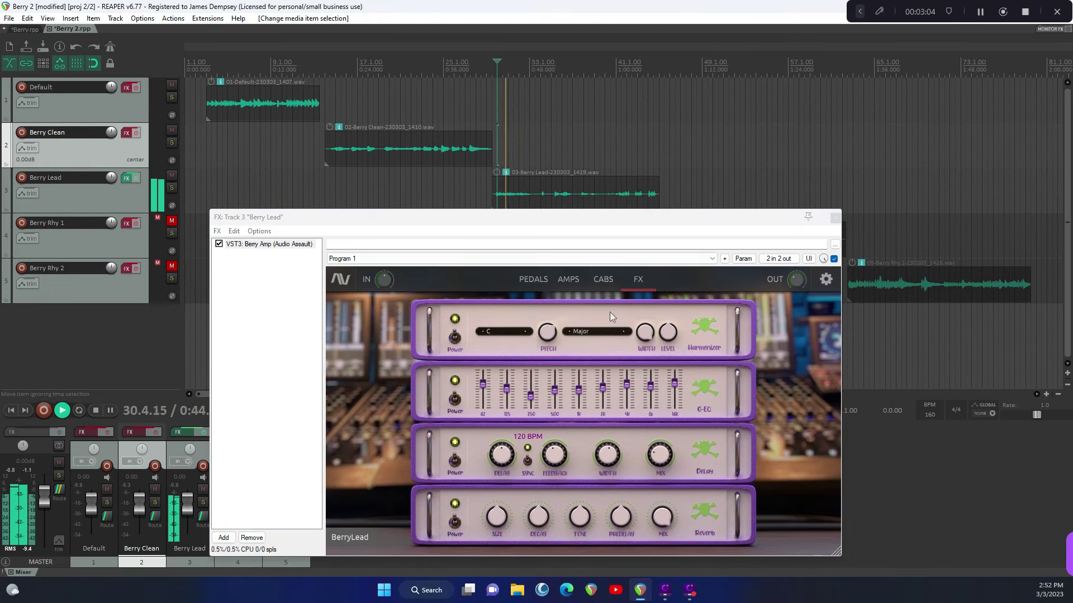
left_click(454, 461)
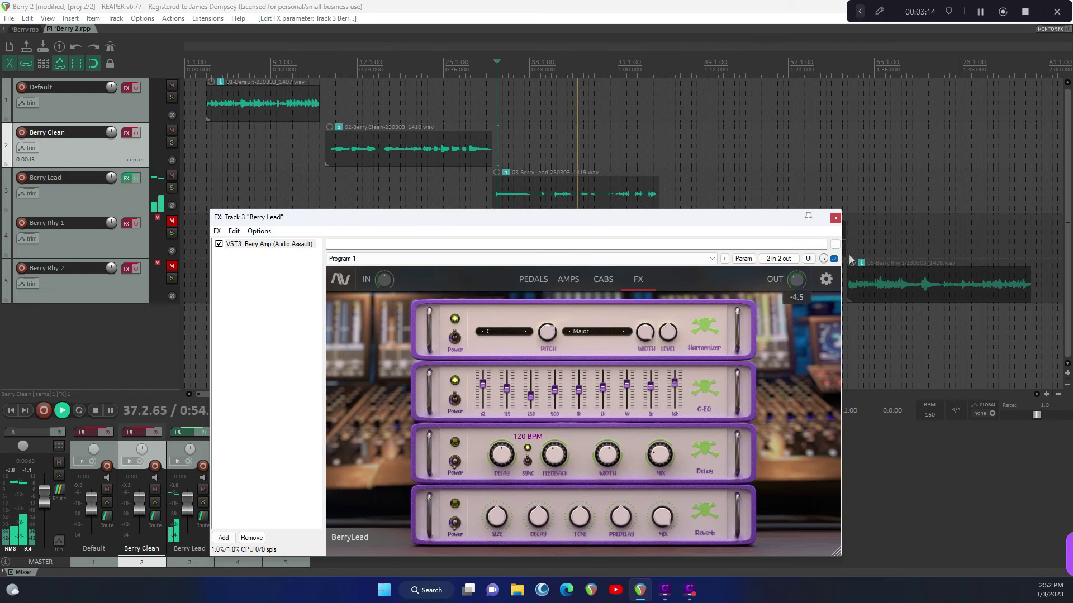
left_click(835, 218)
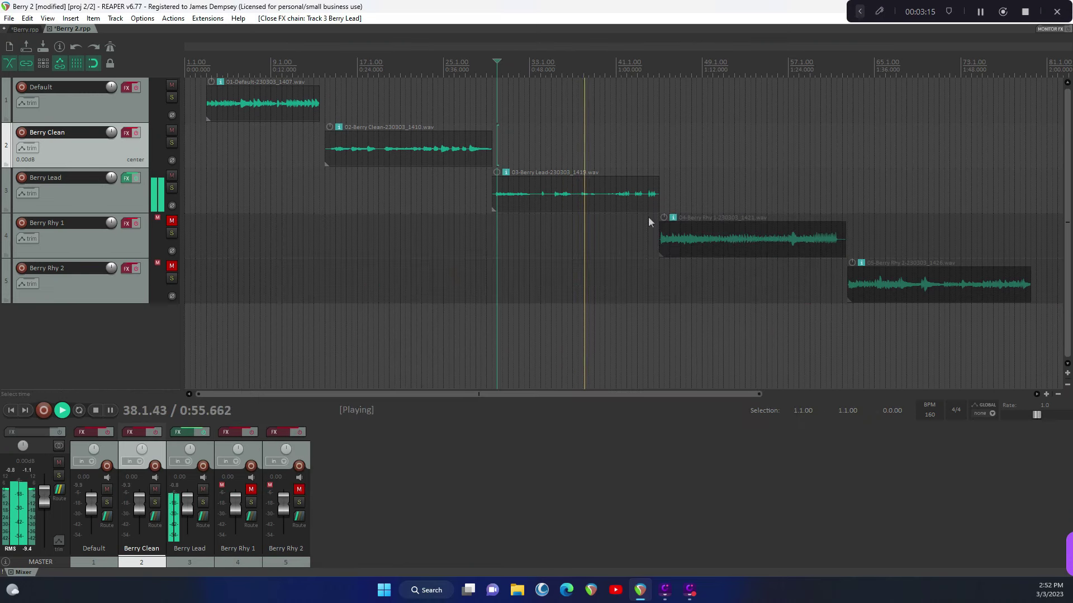
- Mute the Berry Lead track with its effects bypassed, and stop playback
left_click(172, 176)
left_click(132, 181)
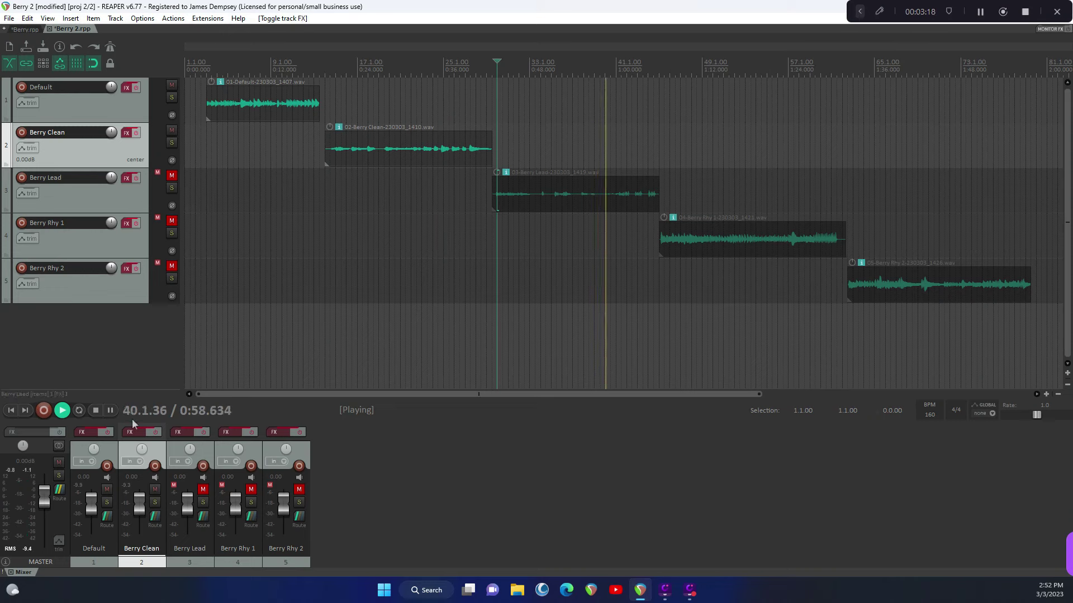
left_click(96, 412)
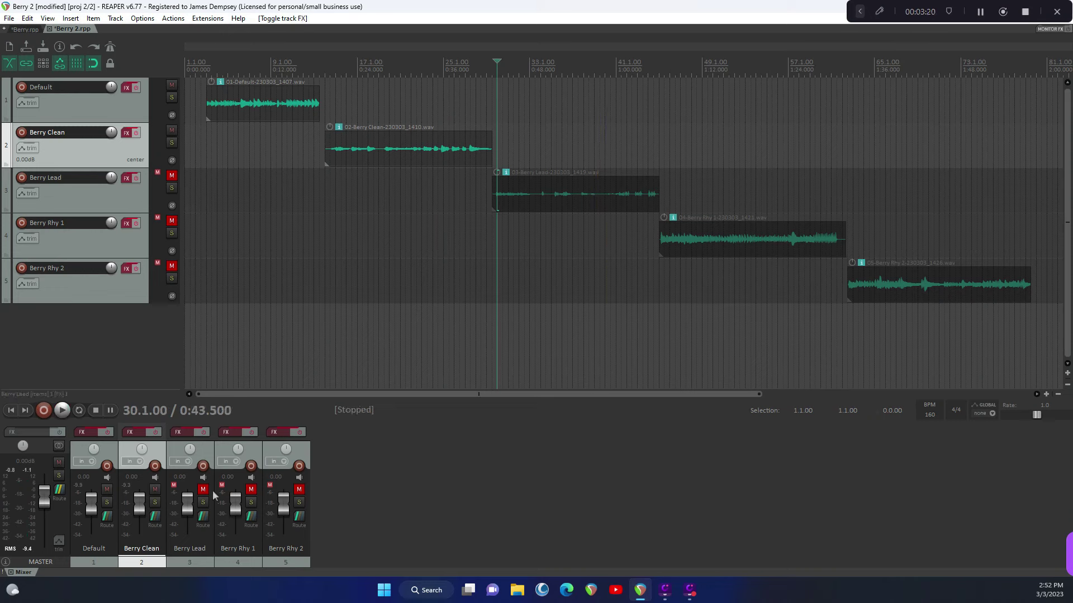
- Mute the Berry Clean and Default tracks
left_click(155, 489)
left_click(115, 486)
left_click(106, 489)
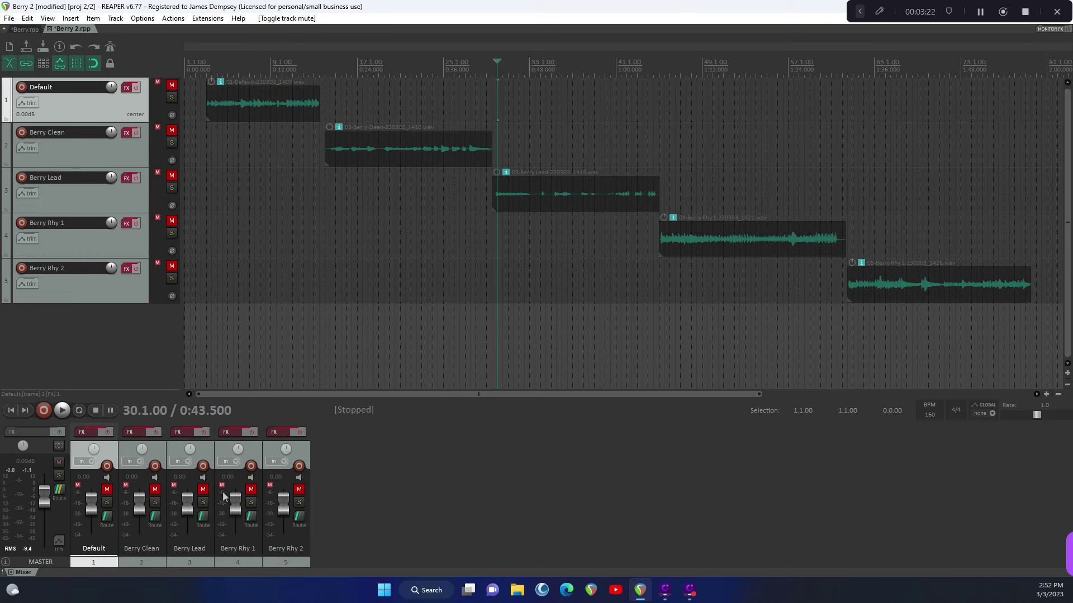
- Unmute the Berry Rhy 1 track with its effects enabled, and play its clip from near the start
left_click(252, 489)
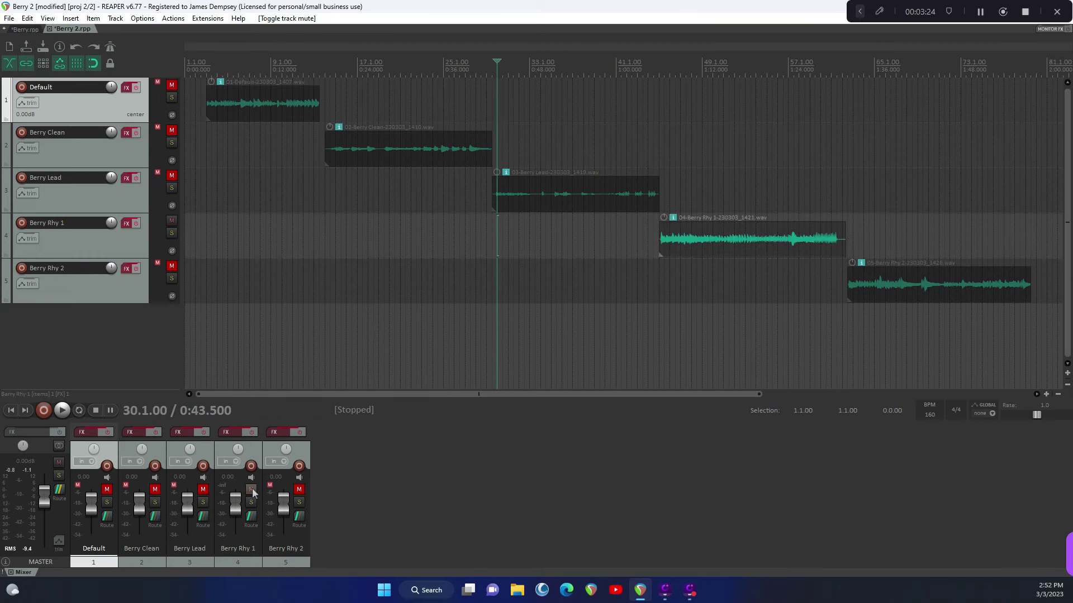
left_click(251, 432)
left_click(663, 208)
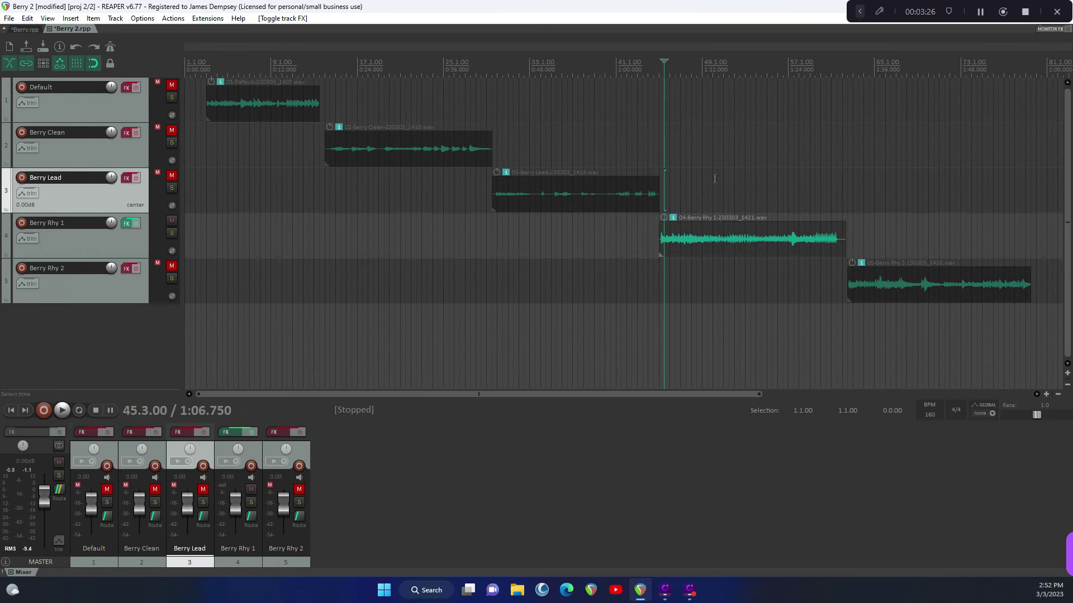
key("space")
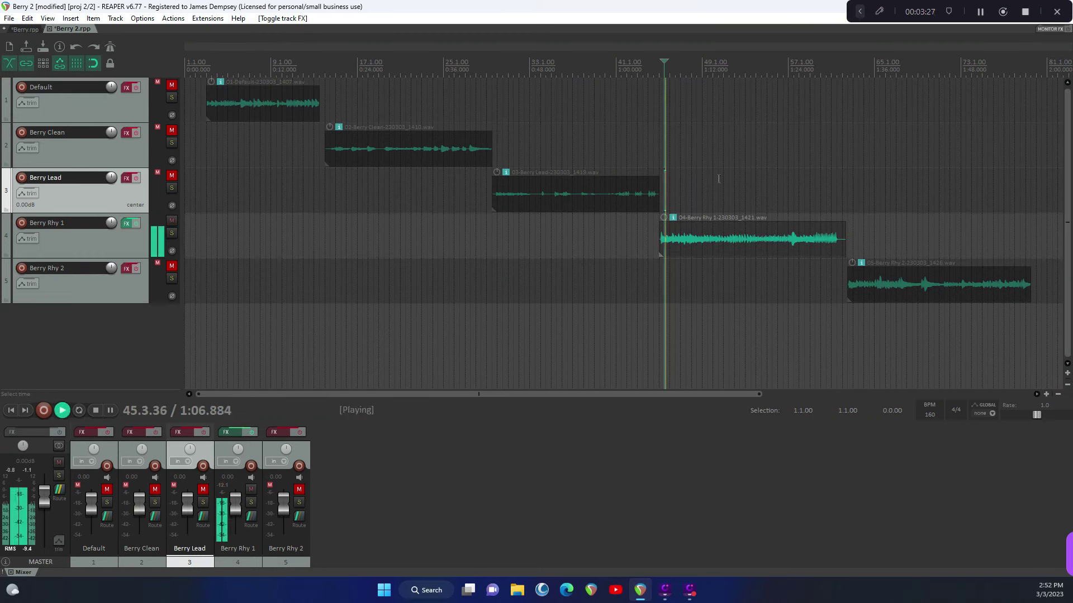
- Open Berry Rhy 1's effects window and look through its pedals, amp, cabinets, rack effects and preset list during playback
left_click(229, 432)
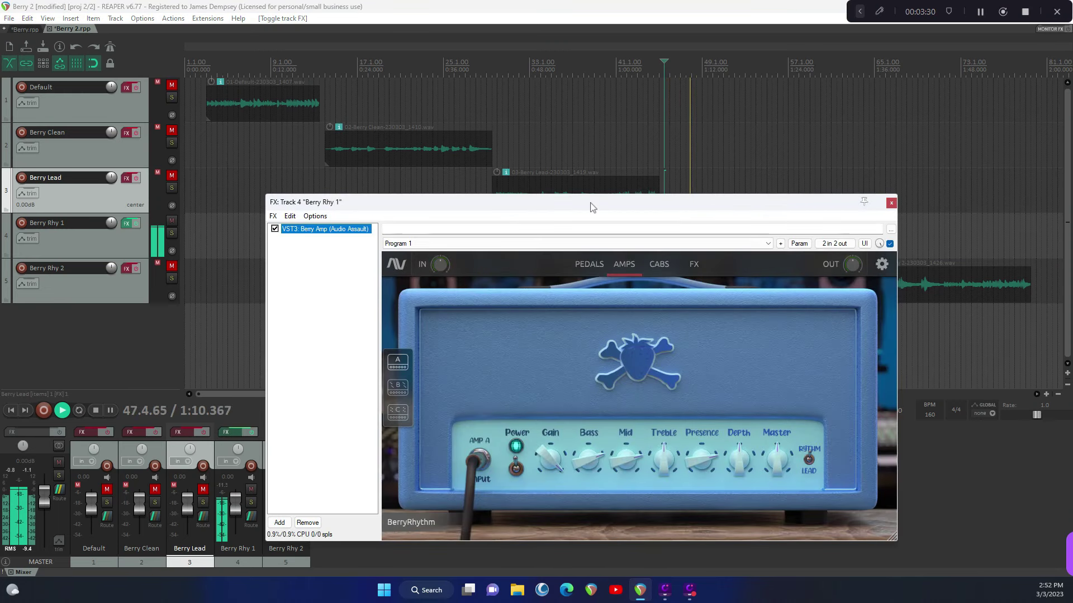
left_click_drag(586, 203, 483, 156)
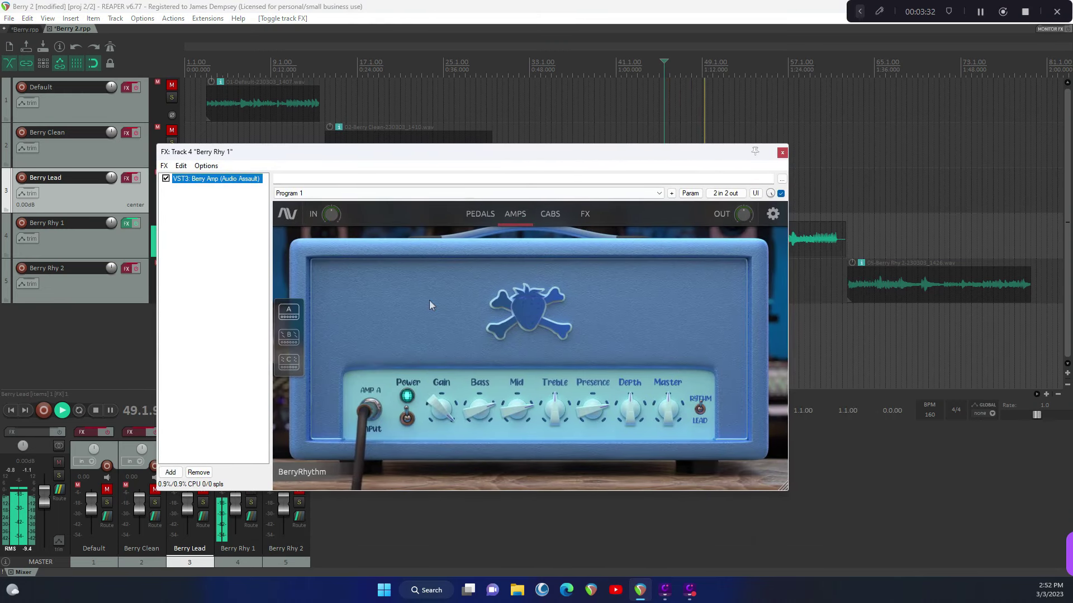
left_click(479, 214)
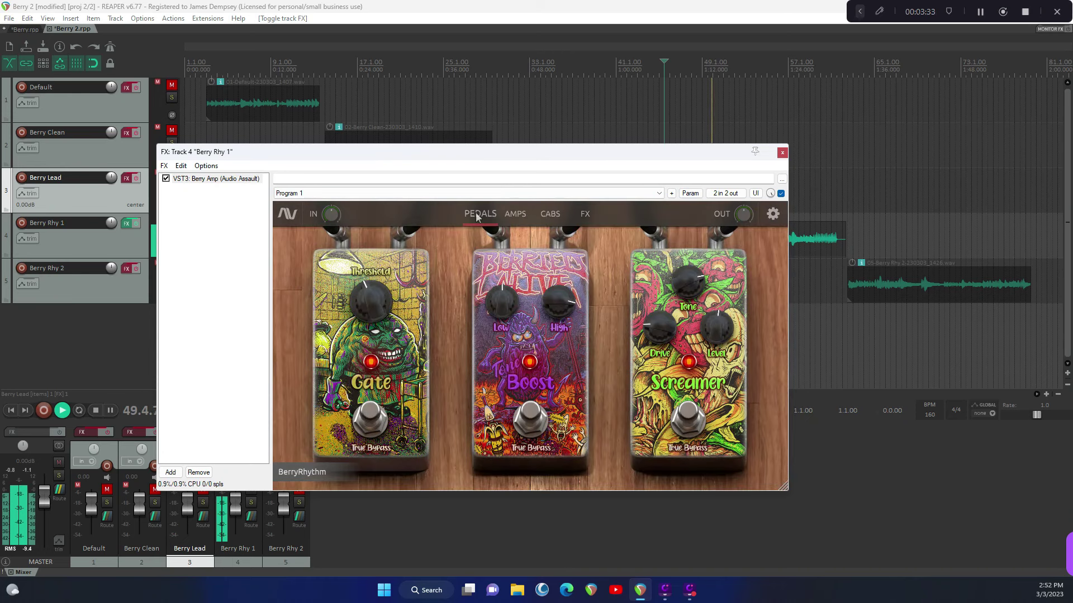
left_click(540, 216)
left_click(515, 214)
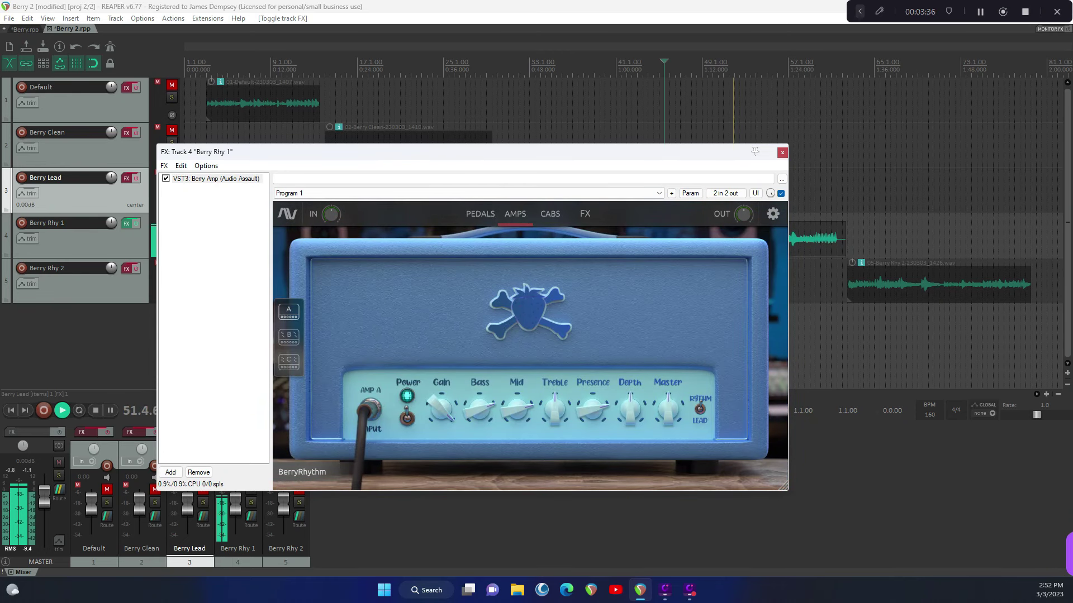
left_click(585, 216)
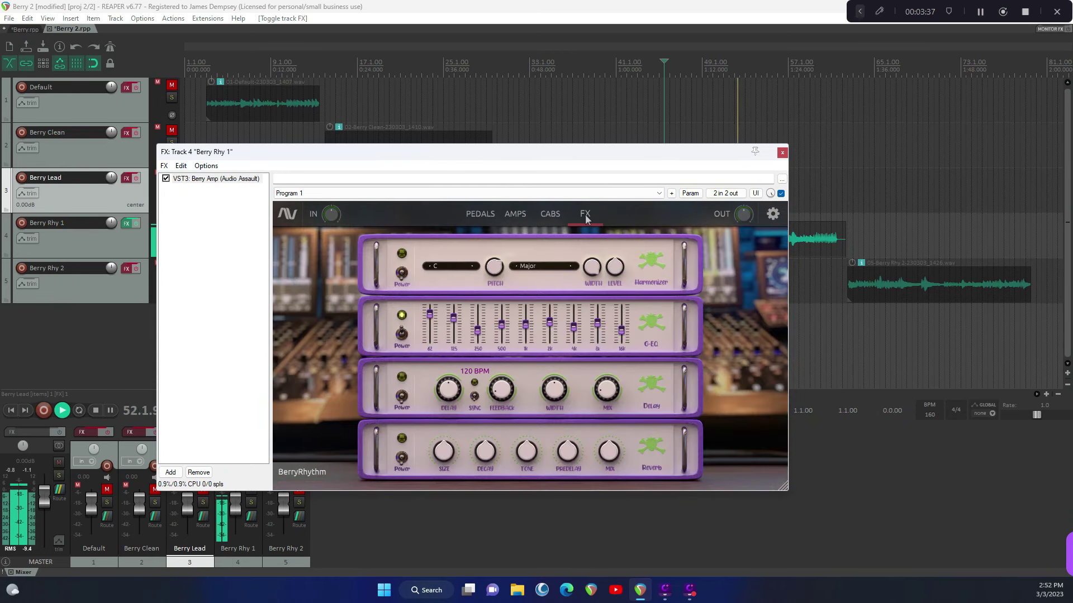
left_click(302, 472)
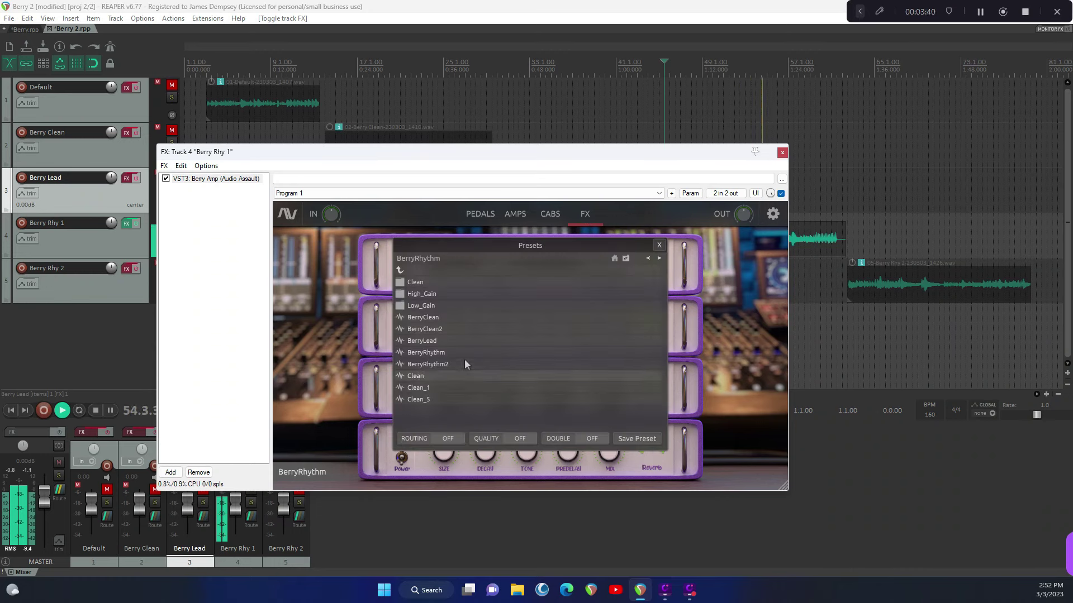
left_click(659, 246)
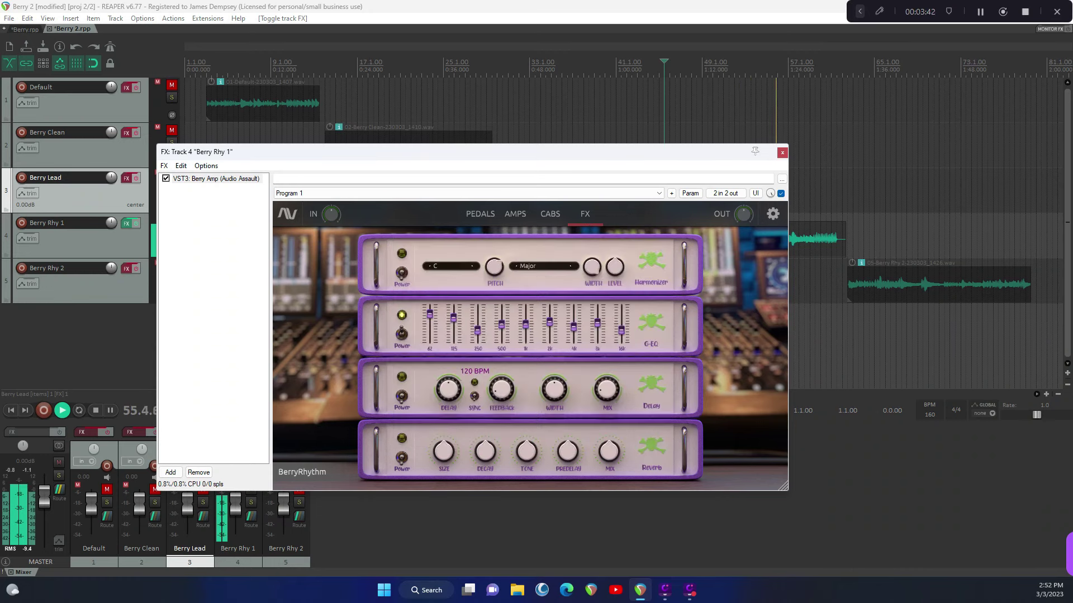
- Open the cabinet IR Loader for Berry Rhy 1 and try SC-DL412-V30-121 and SC-LLCus-V30-57 in the second IR slot
left_click(543, 215)
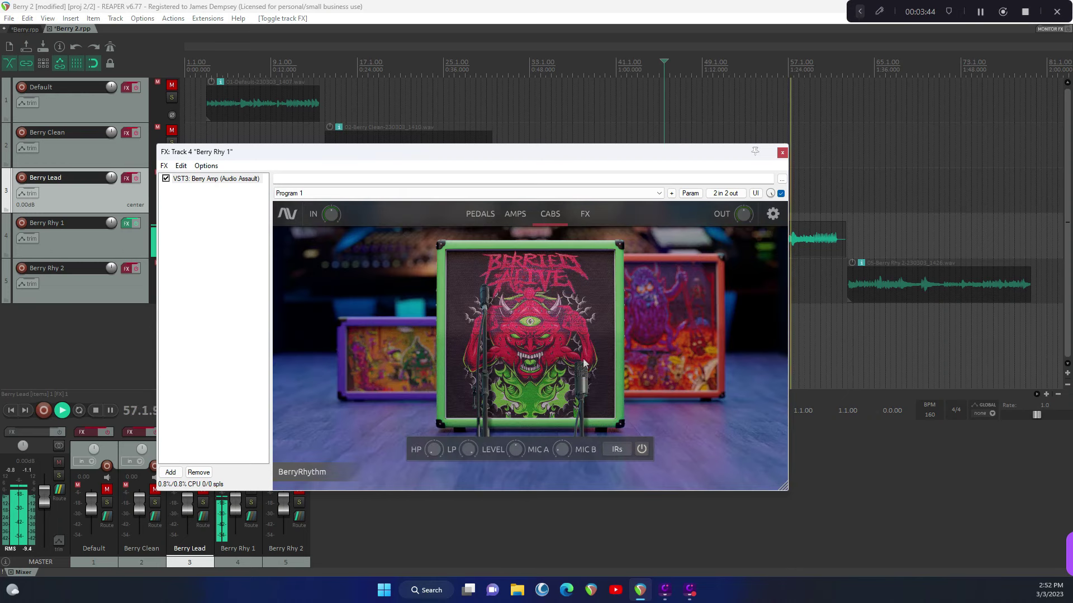
left_click(617, 449)
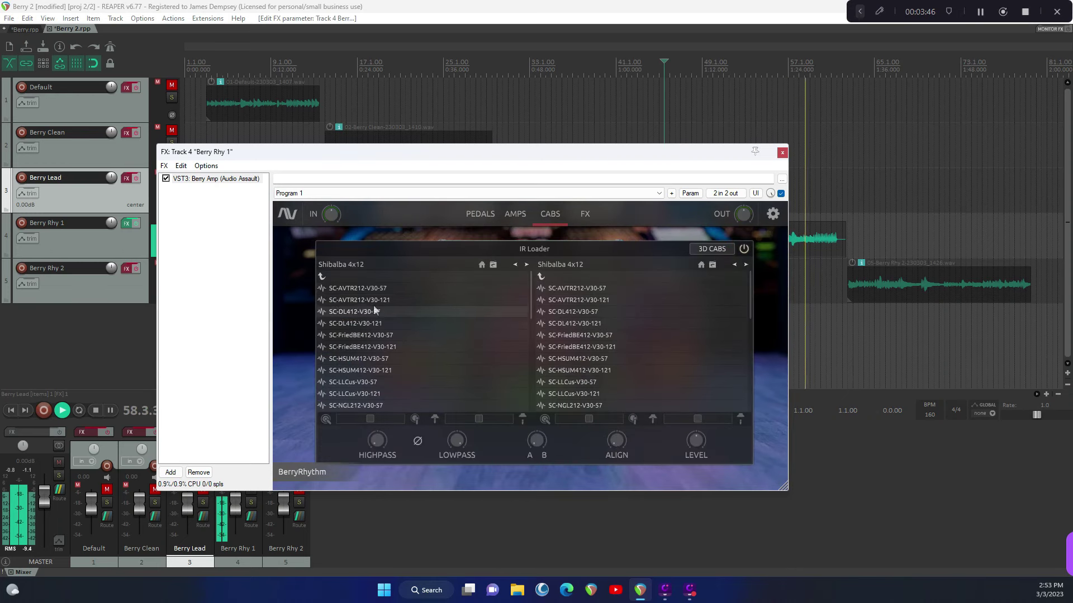
left_click(563, 349)
left_click(574, 323)
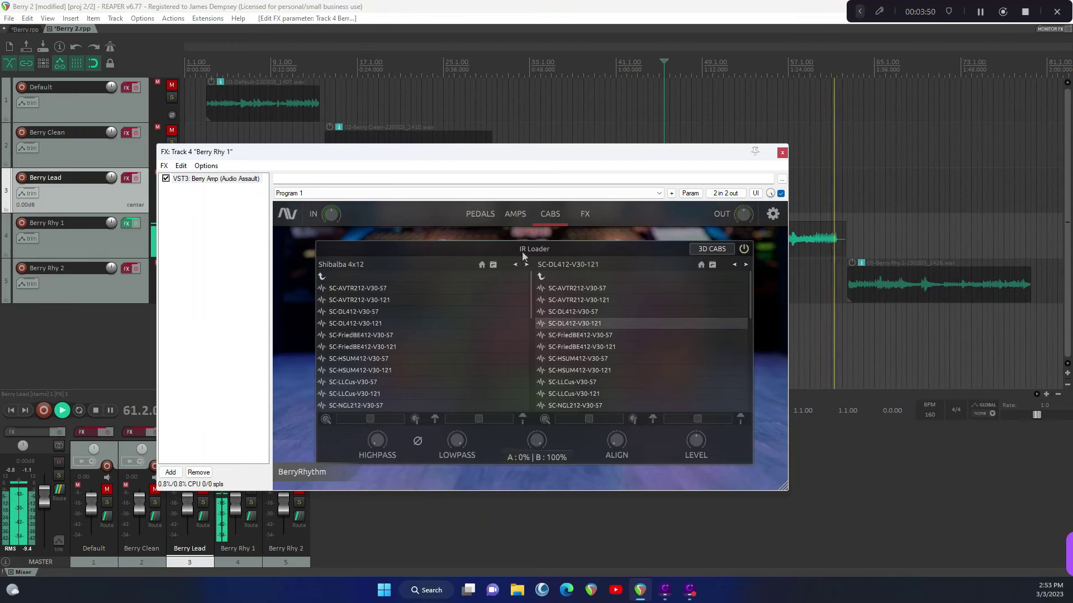
left_click(570, 383)
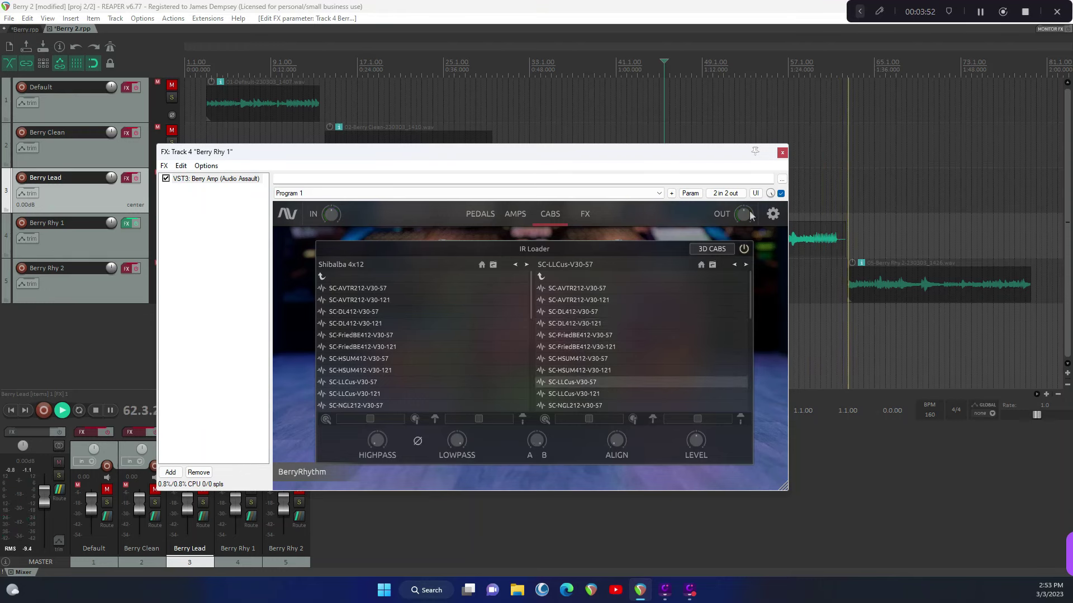
- Replay the Berry Rhy 1 clip from its start and try SC-NGL212-V30-57 and SC-DL412-V30-121 in the second IR slot
left_click_drag(715, 157, 755, 345)
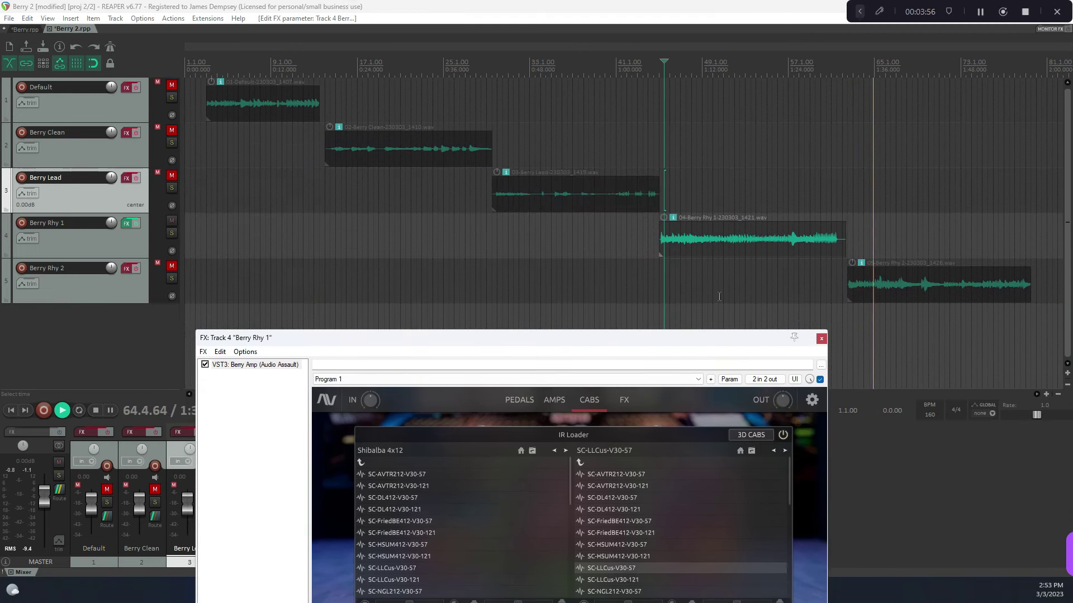
left_click(663, 223)
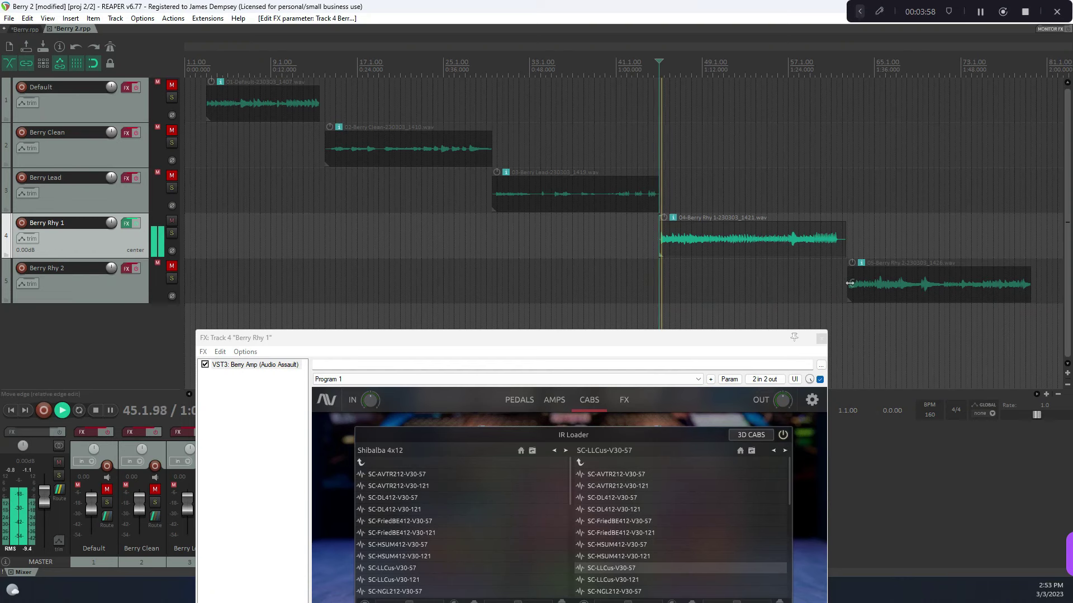
left_click_drag(628, 344, 588, 180)
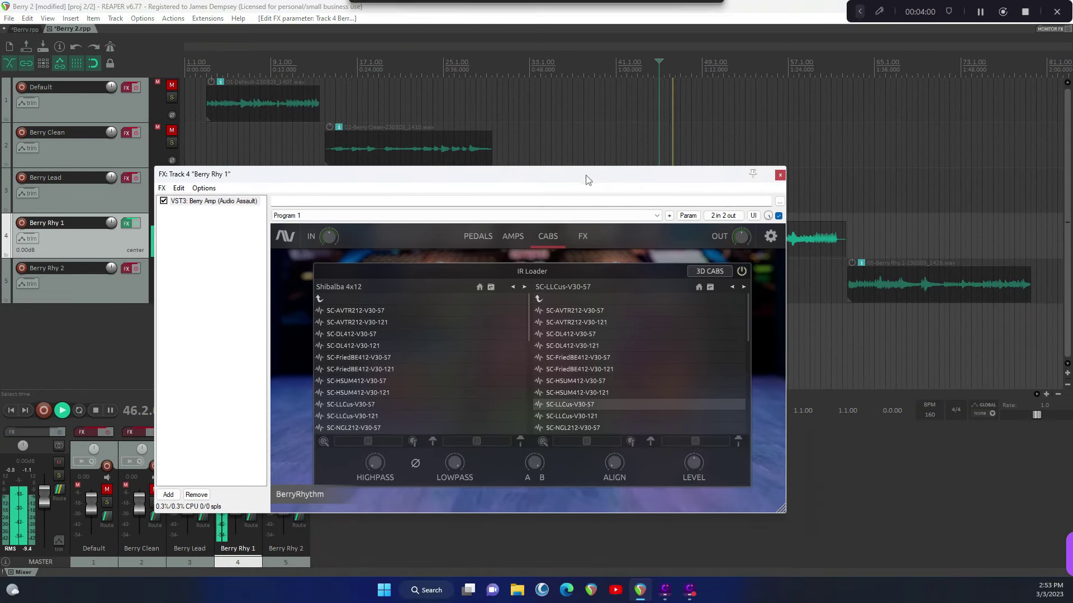
left_click(597, 428)
left_click(593, 346)
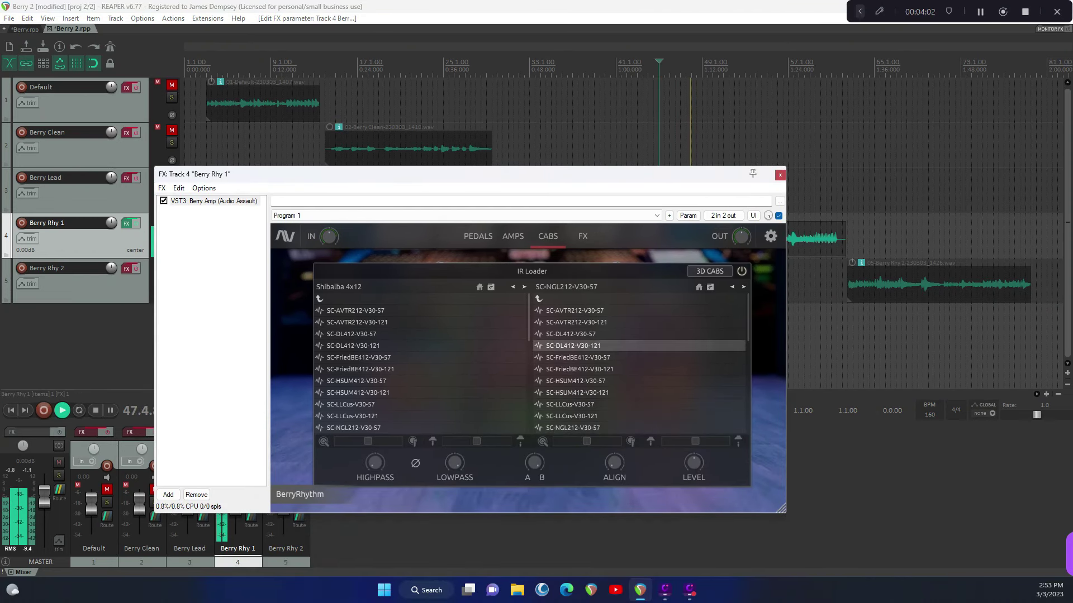
- Audition further IRs in the second slot, ending with SC-ZLAStd212-V30-121, and load SC-AVTR212-V30-57 in the first slot
scroll(592, 369, "down", 4)
scroll(592, 404, "down", 3)
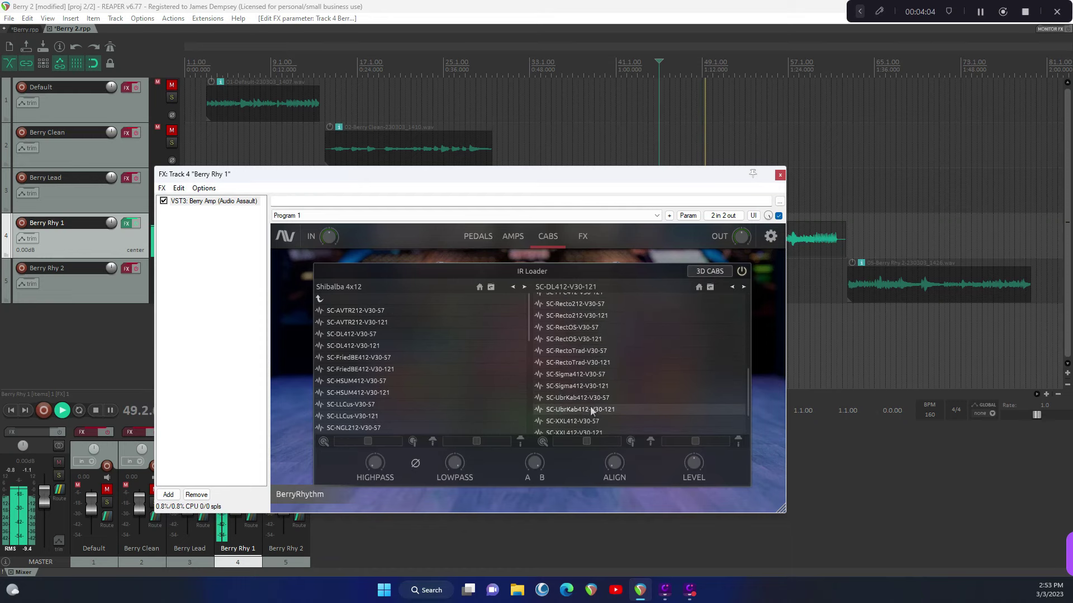
left_click(593, 399)
left_click(593, 424)
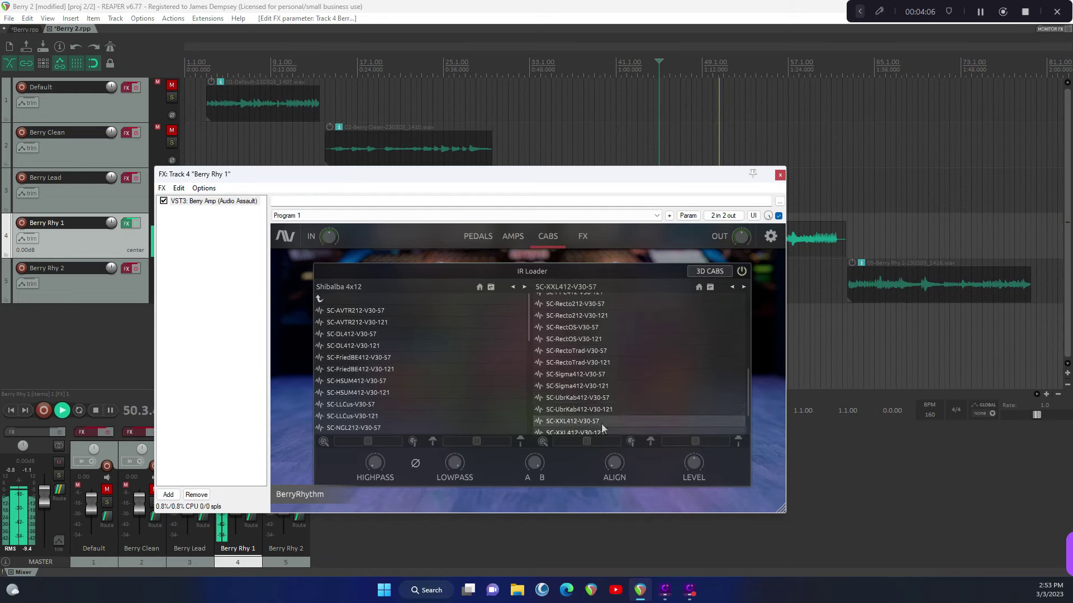
left_click(597, 434)
scroll(609, 385, "down", 2)
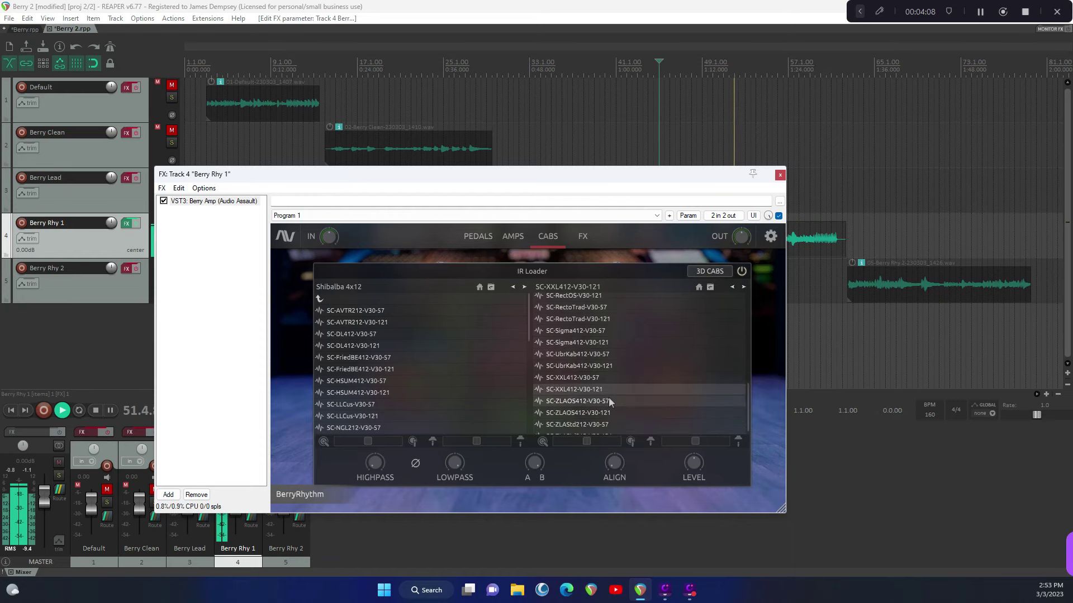
left_click(598, 428)
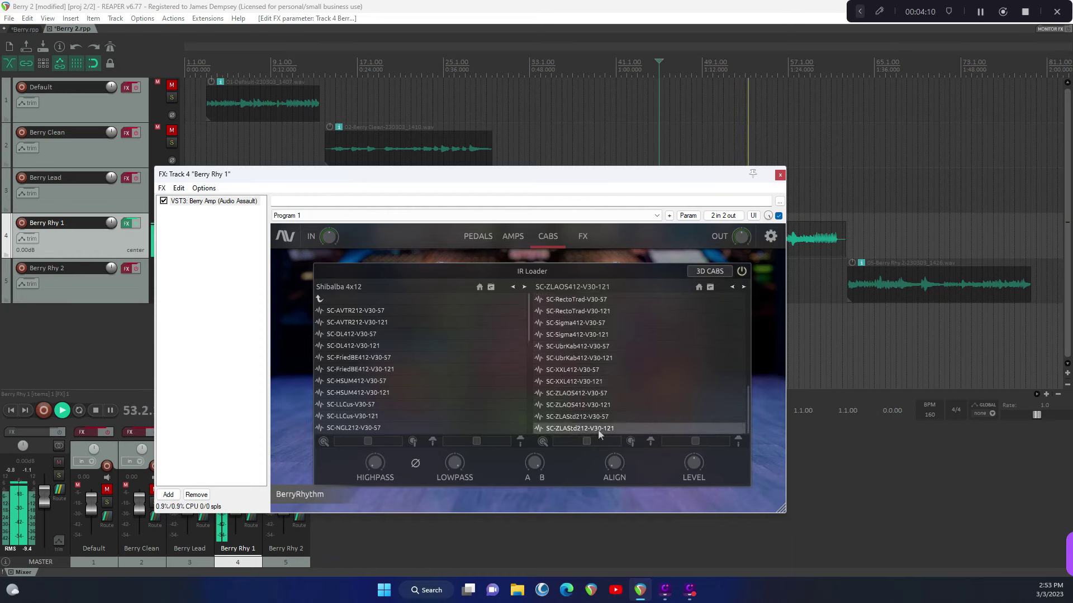
left_click(369, 403)
left_click(401, 310)
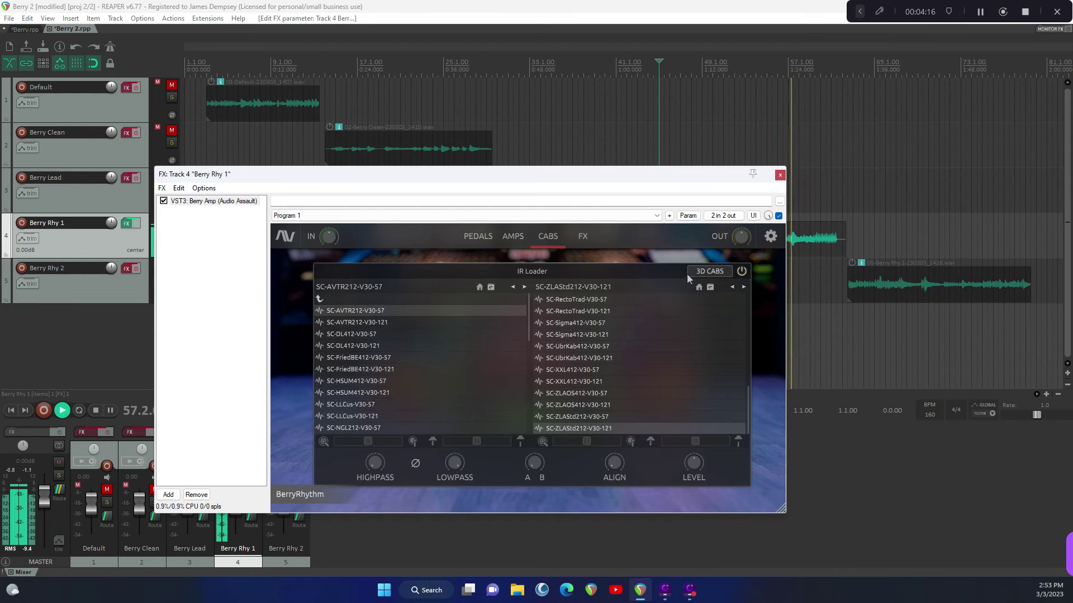
- Return to the 3D cabinets, cycle through the purple and red ones back to the green one, and close the effects window
left_click(705, 272)
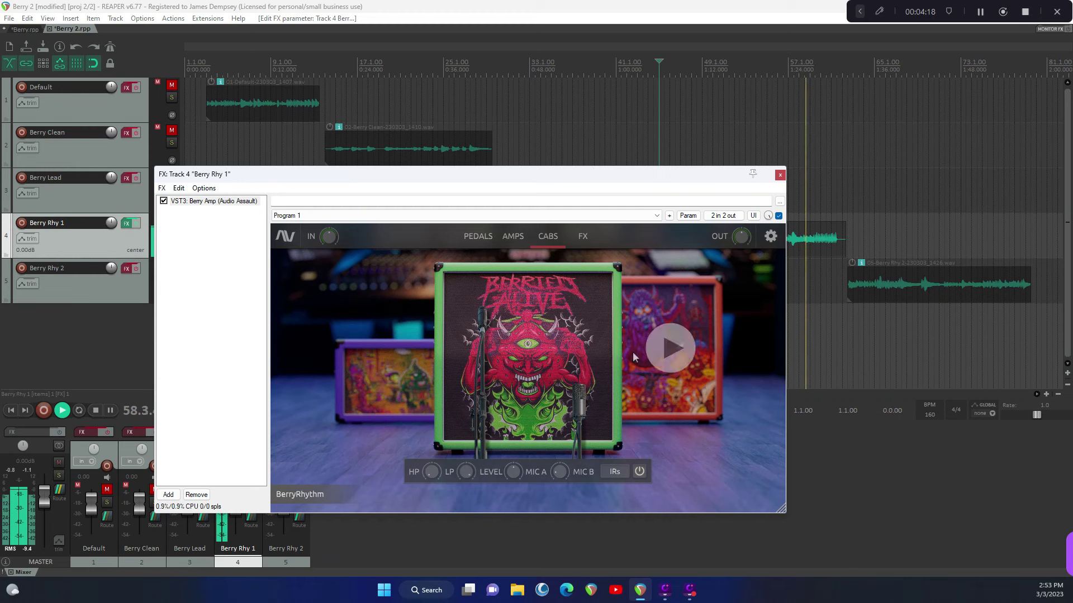
left_click(634, 353)
left_click(646, 365)
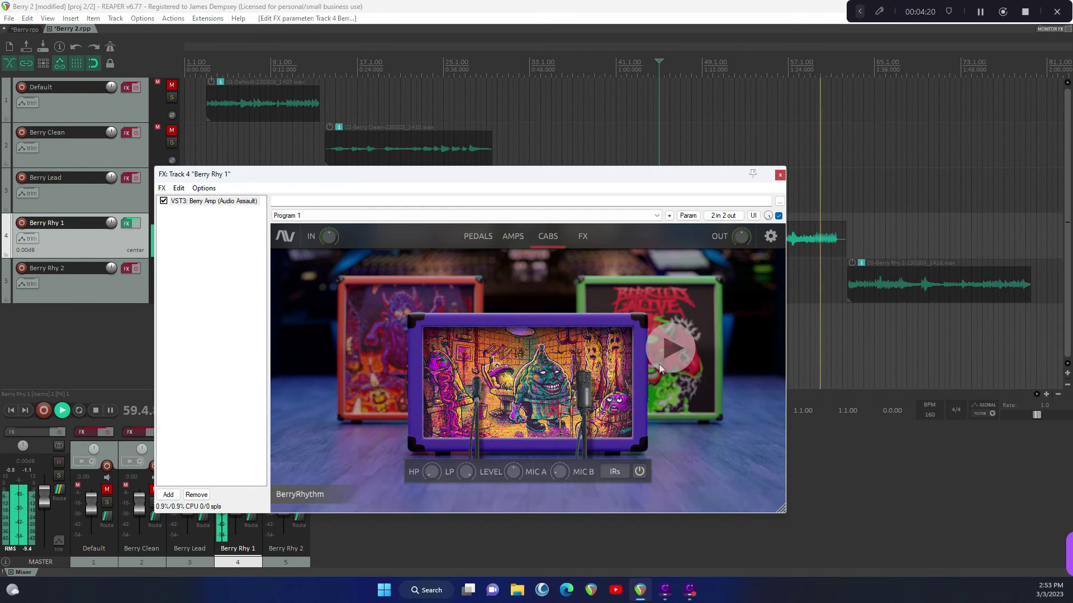
left_click(388, 351)
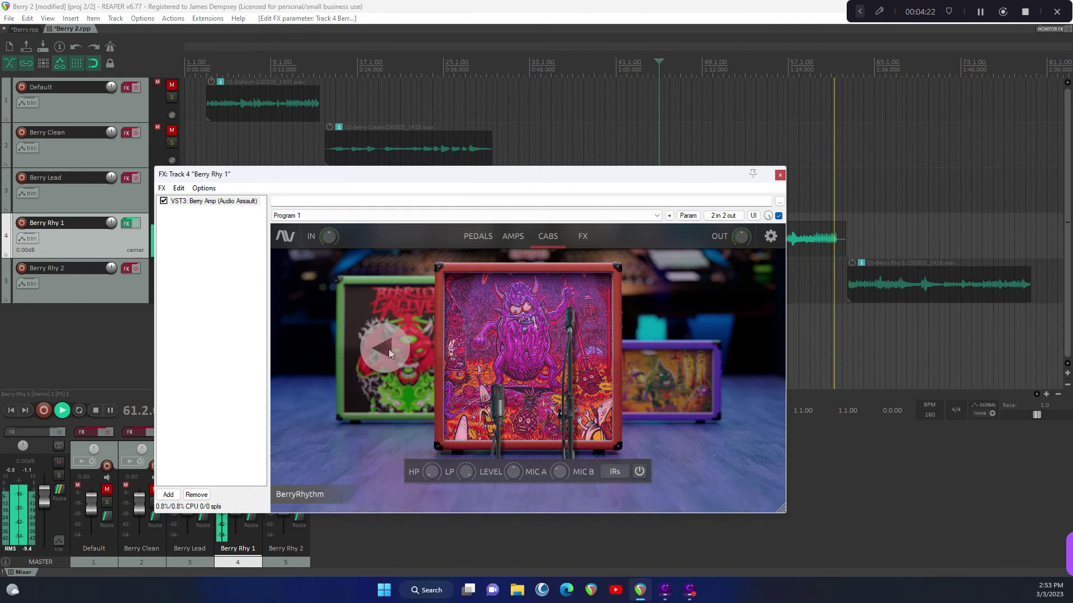
left_click(390, 352)
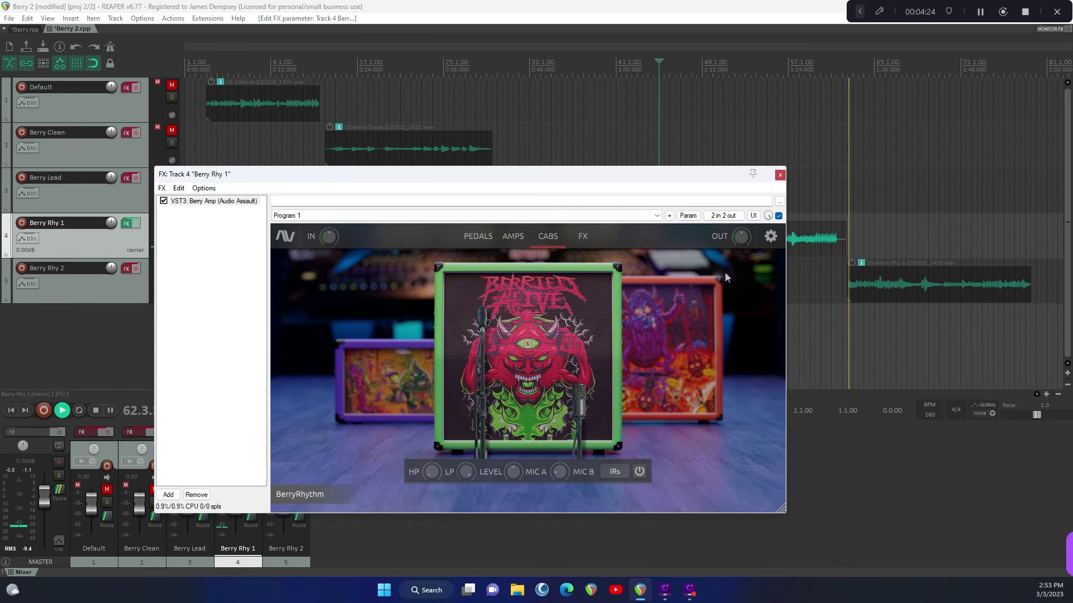
left_click(779, 175)
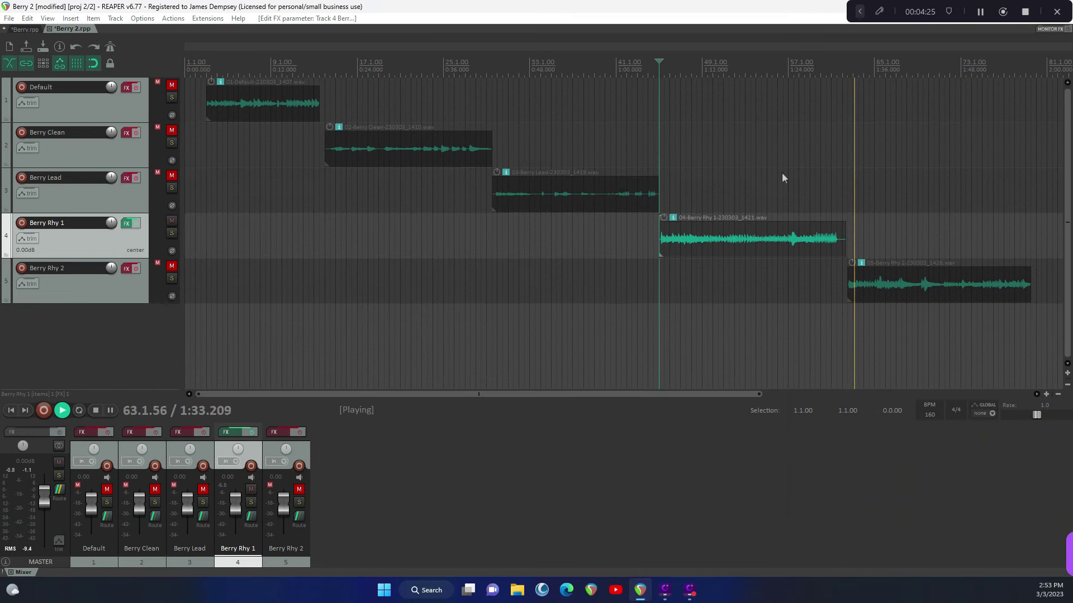
- Mute Berry Rhy 1, unmute Berry Rhy 2 with its effects enabled, and open the Berry Rhy 2 effects window
left_click(172, 220)
left_click(172, 266)
left_click(136, 269)
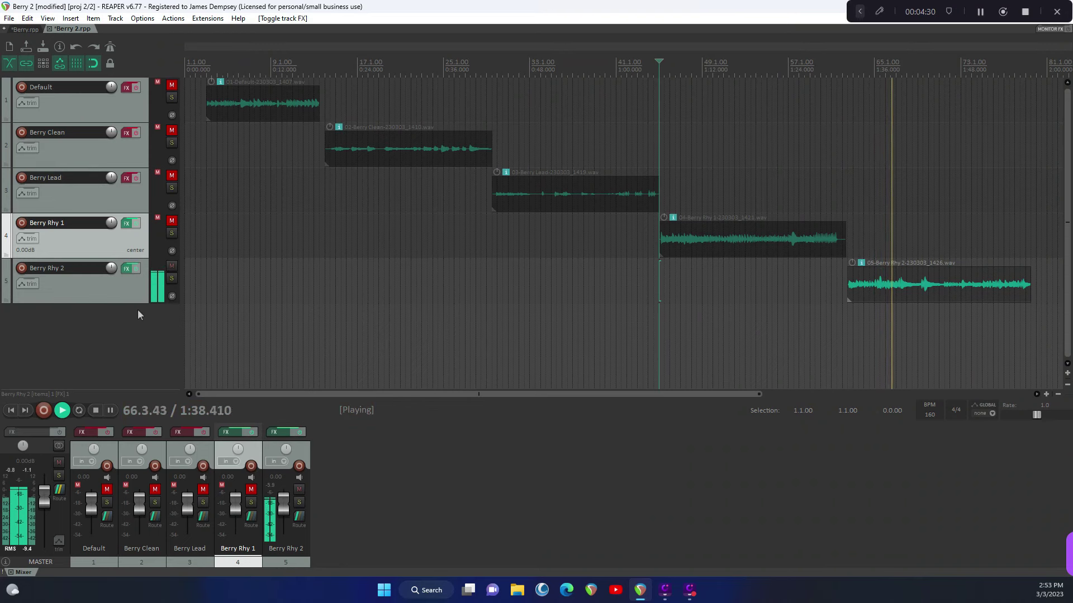
left_click(276, 433)
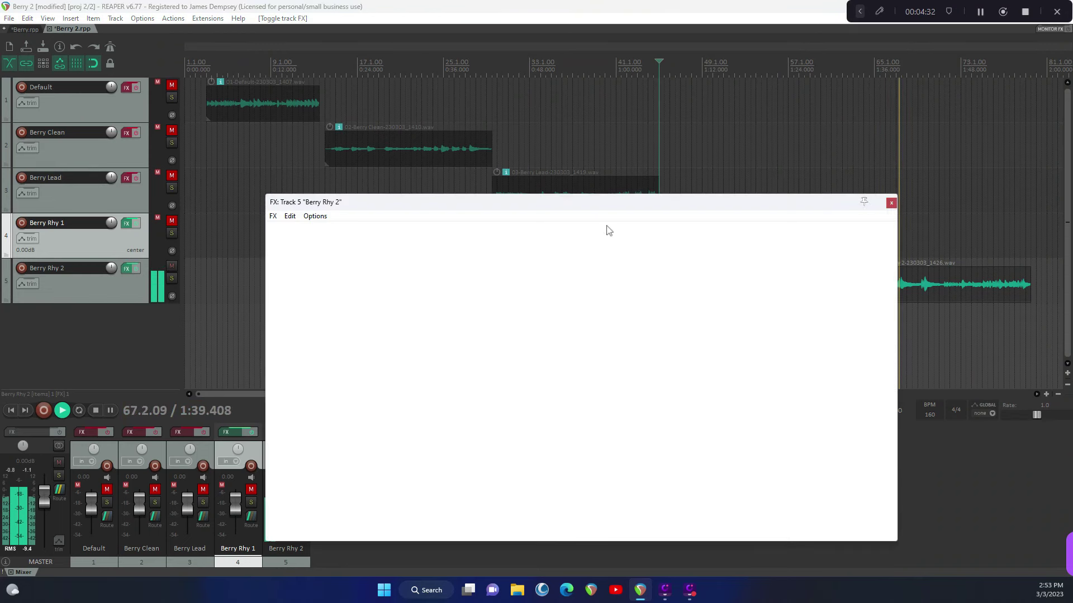
left_click_drag(598, 206, 433, 162)
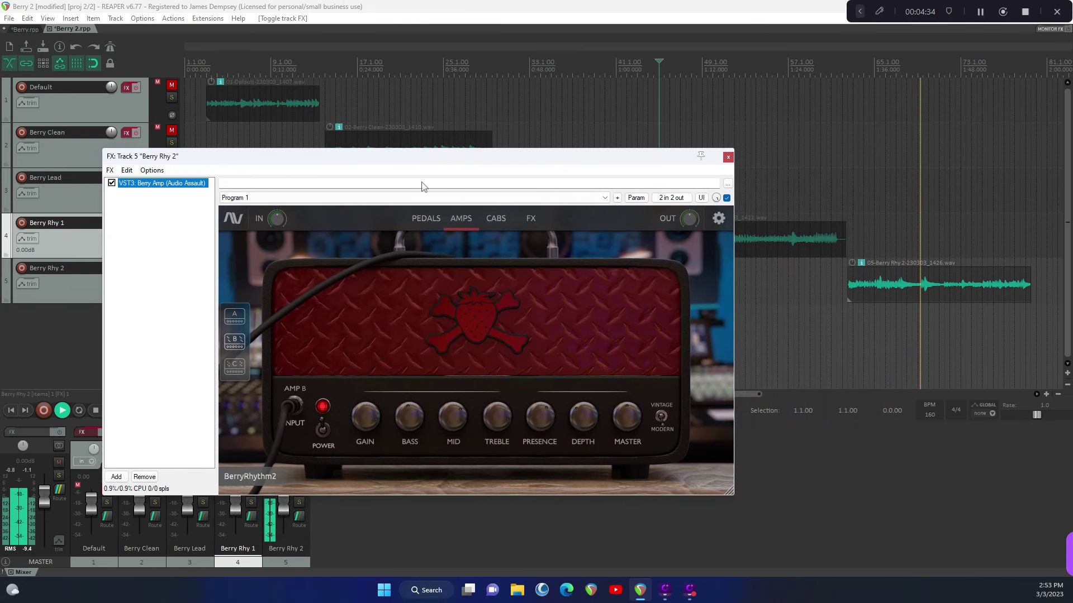
- On the pedalboard, bypass and re-enable the Tone Boost pedal, lower its Low knob and raise its High knob
left_click(438, 221)
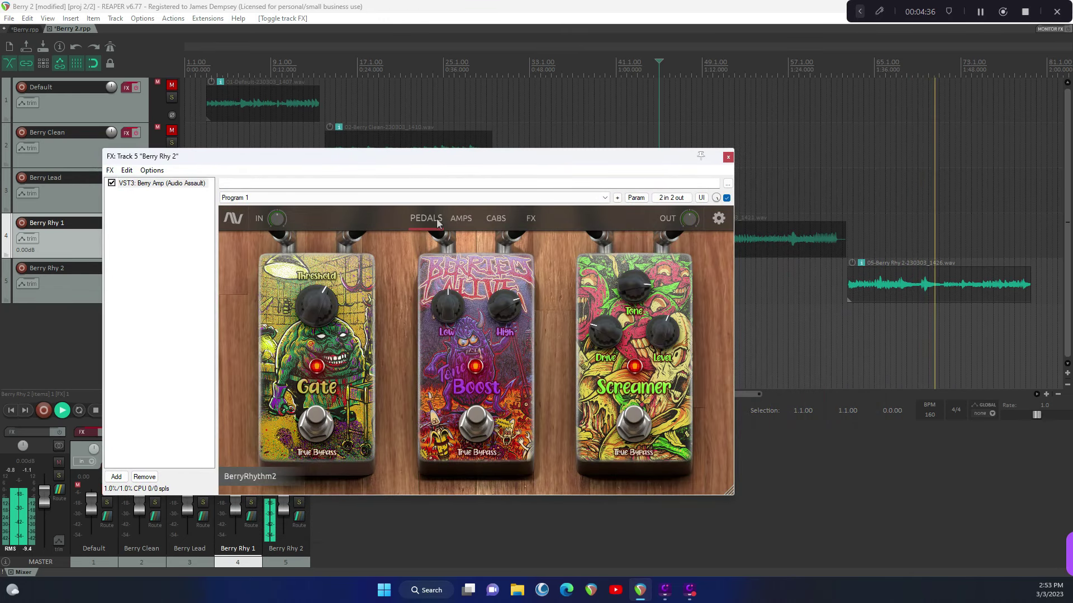
left_click(478, 424)
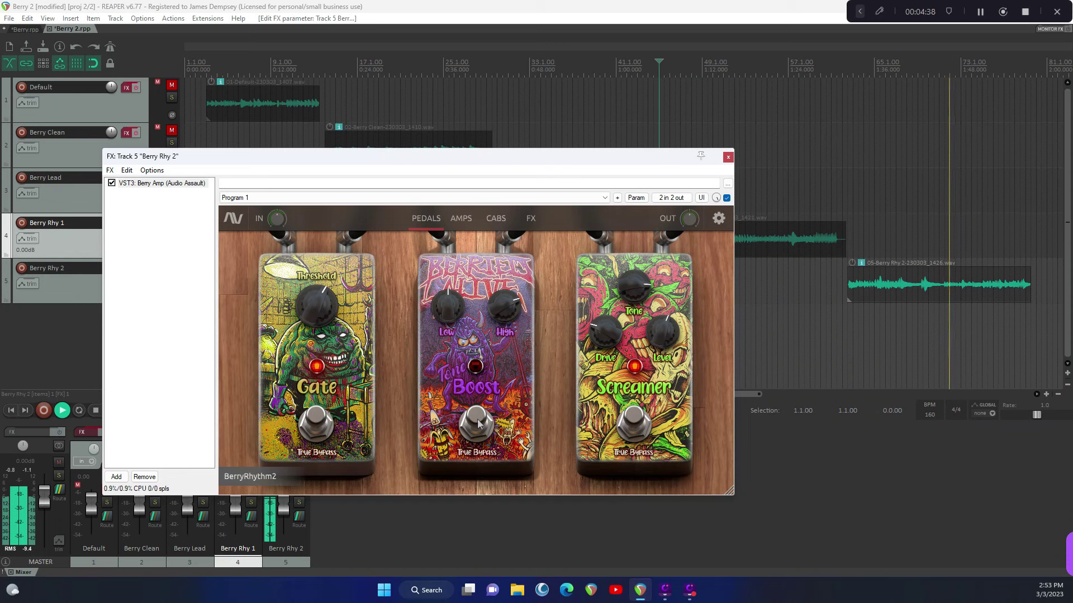
left_click(478, 424)
mouse_move(445, 313)
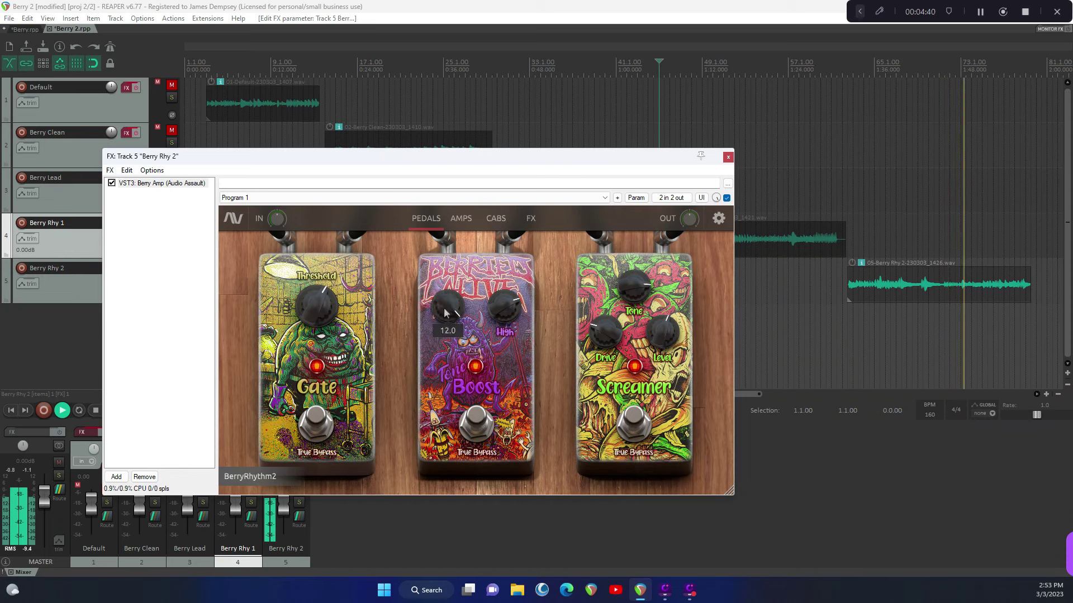
left_click_drag(445, 312, 432, 335)
left_click_drag(503, 308, 489, 231)
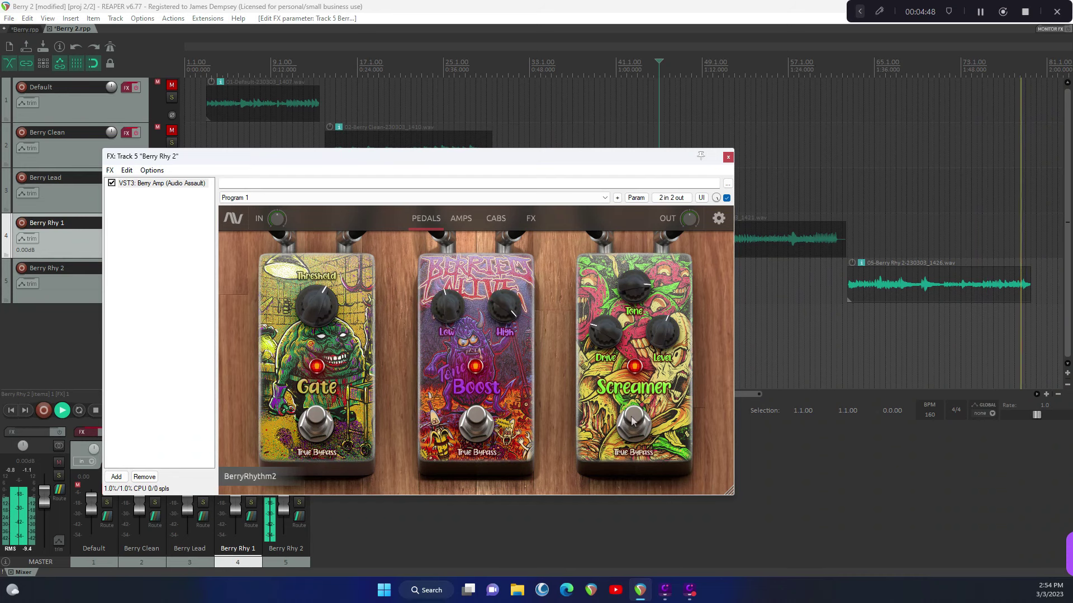
- While replaying the Berry Rhy 2 clip, raise the Screamer's Tone and Level, sweep its Drive up and down, and bypass the Tone Boost
left_click_drag(603, 333, 597, 295)
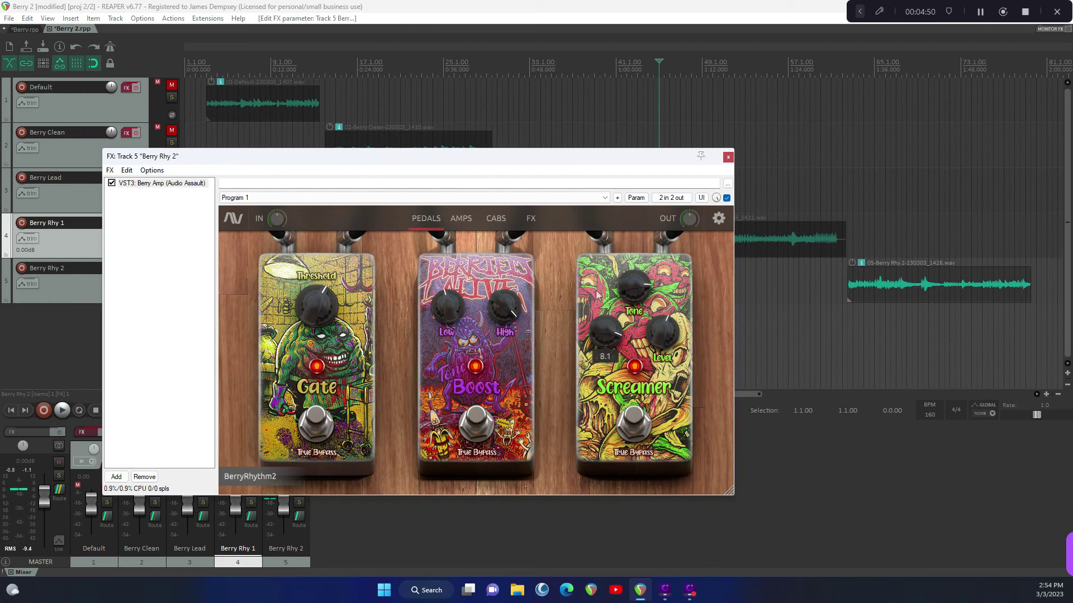
left_click(847, 296)
key("space")
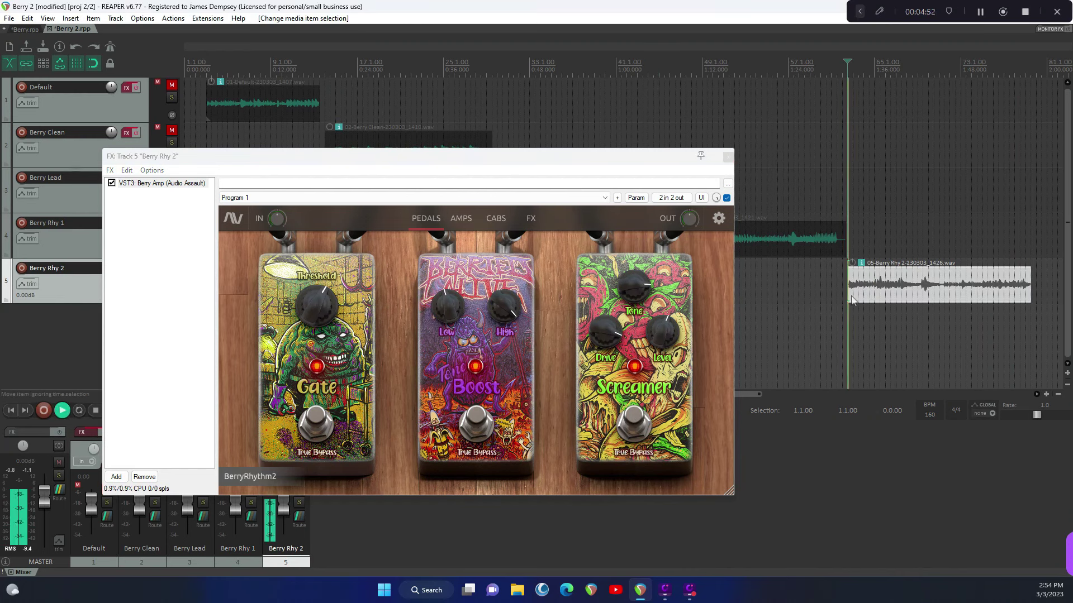
mouse_move(662, 333)
left_mouse_down()
mouse_move(656, 299)
mouse_move(657, 316)
left_mouse_up()
left_click_drag(635, 296, 634, 279)
left_click_drag(606, 336, 661, 302)
left_click_drag(606, 334, 553, 447)
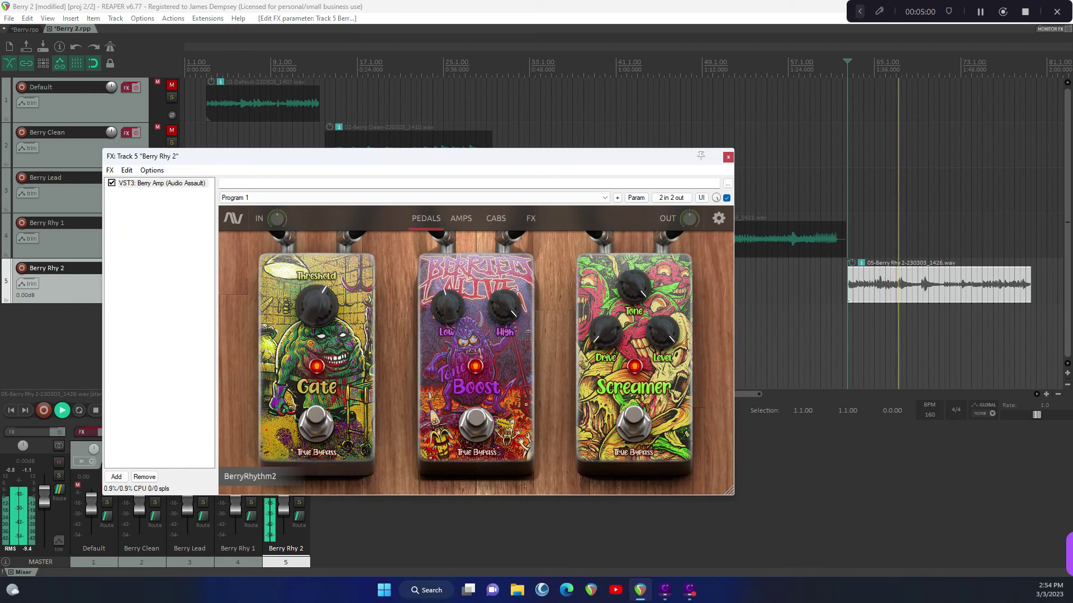
left_click(475, 423)
left_click(633, 300)
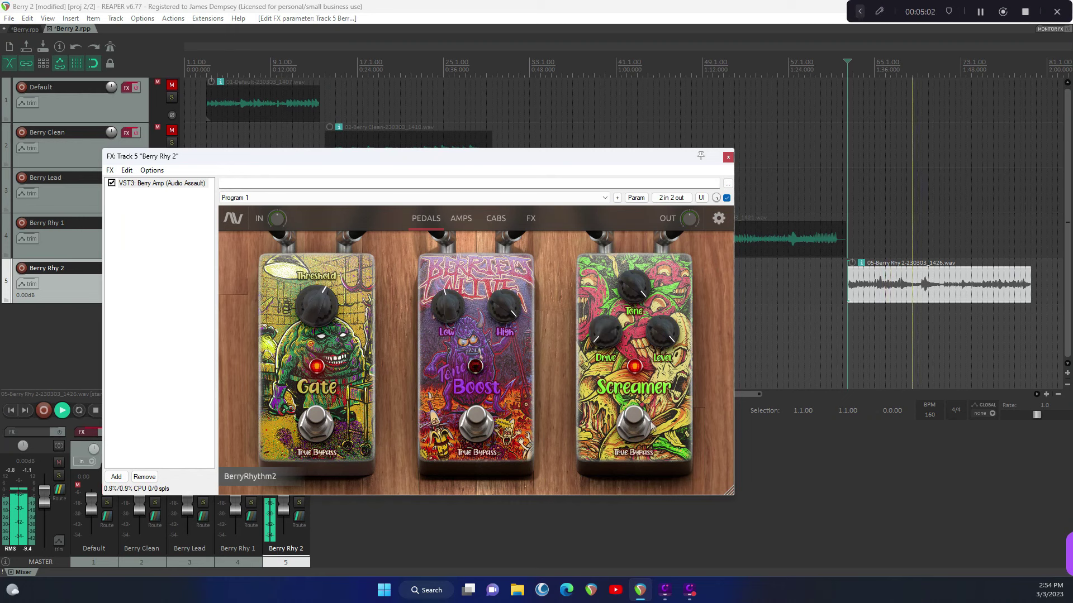
- Compare the sound with the Screamer pedal off and on, and lower the Gate pedal's Threshold
left_click(637, 419)
left_click(638, 419)
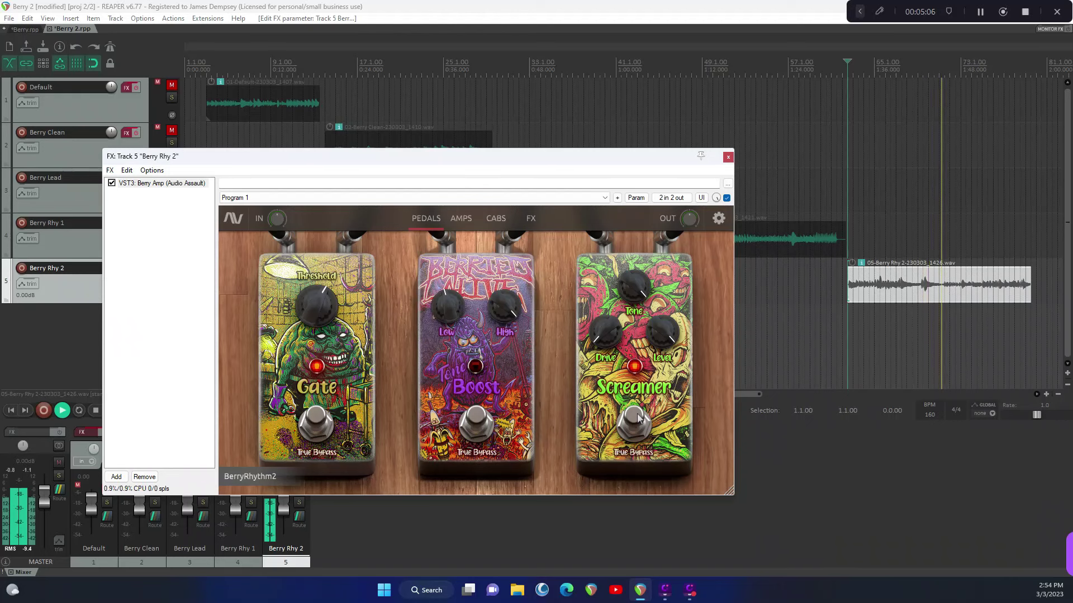
left_click(637, 414)
left_click(635, 414)
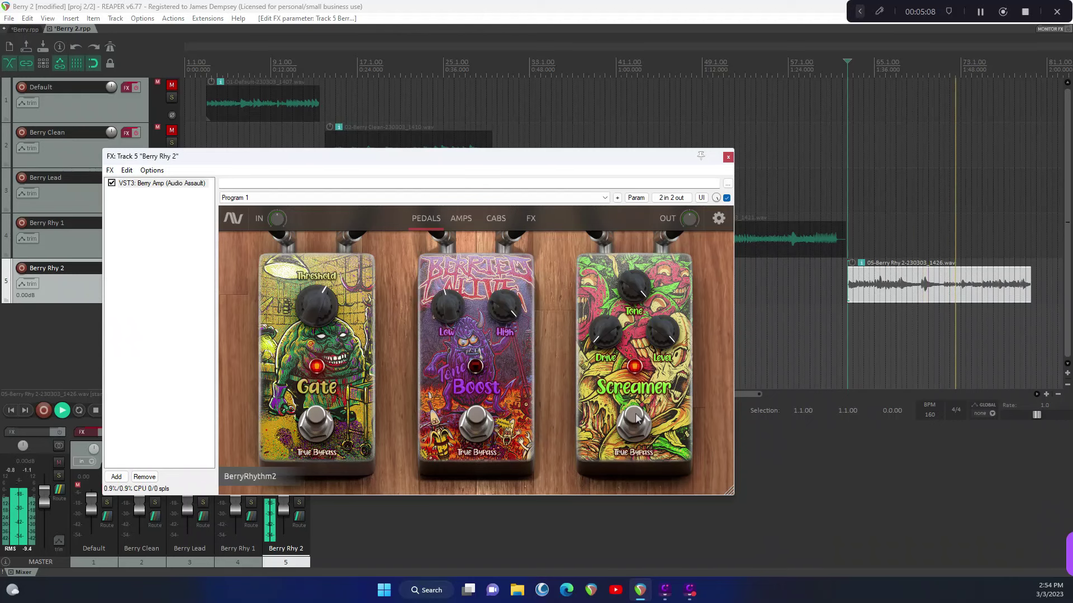
mouse_move(316, 330)
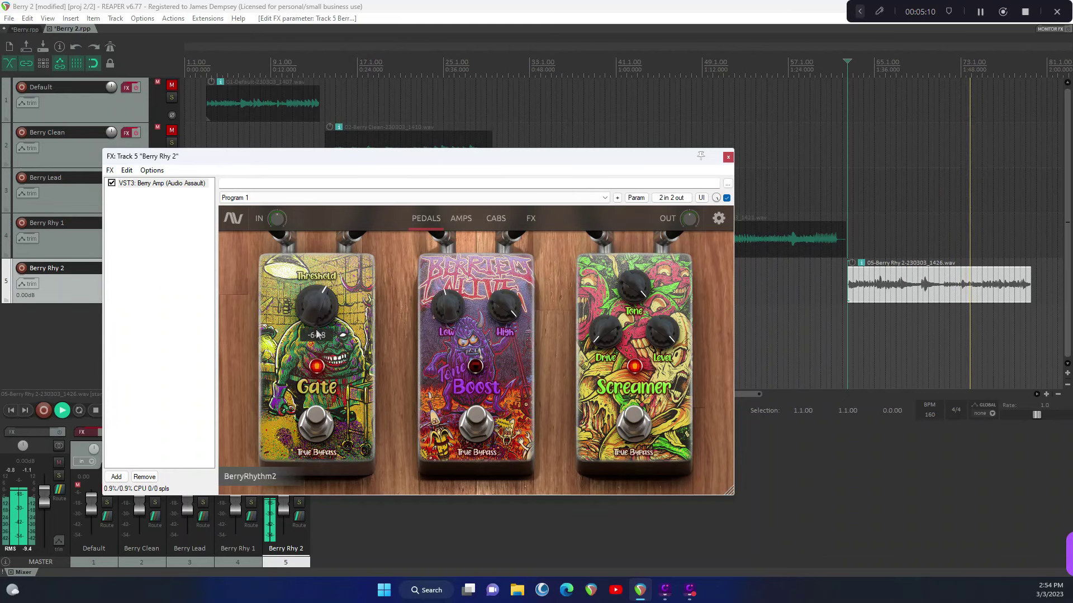
scroll(316, 332, "down", 5)
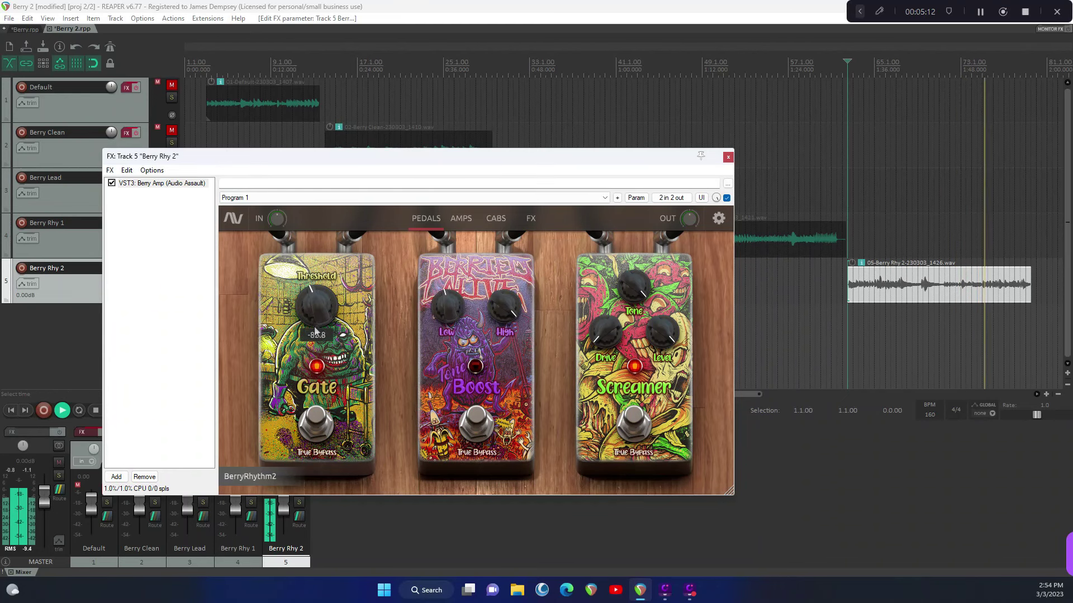
- Sweep the Bass, Presence and Mid of the red Amp B during playback, taking Bass to 0.0 and Mid to 10.0 along the way
left_click(461, 218)
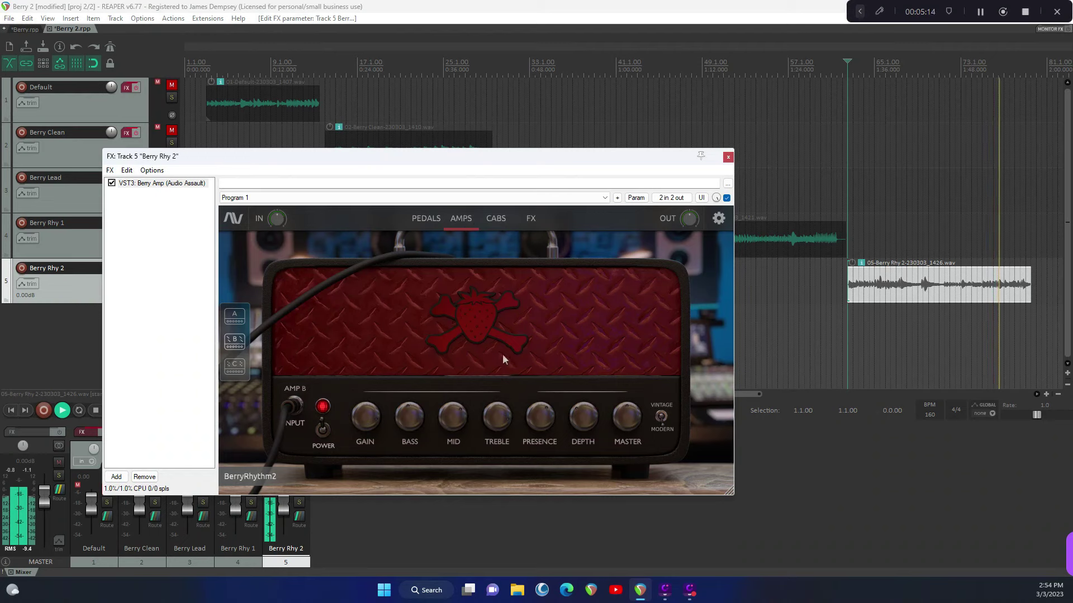
left_click_drag(401, 418, 409, 346)
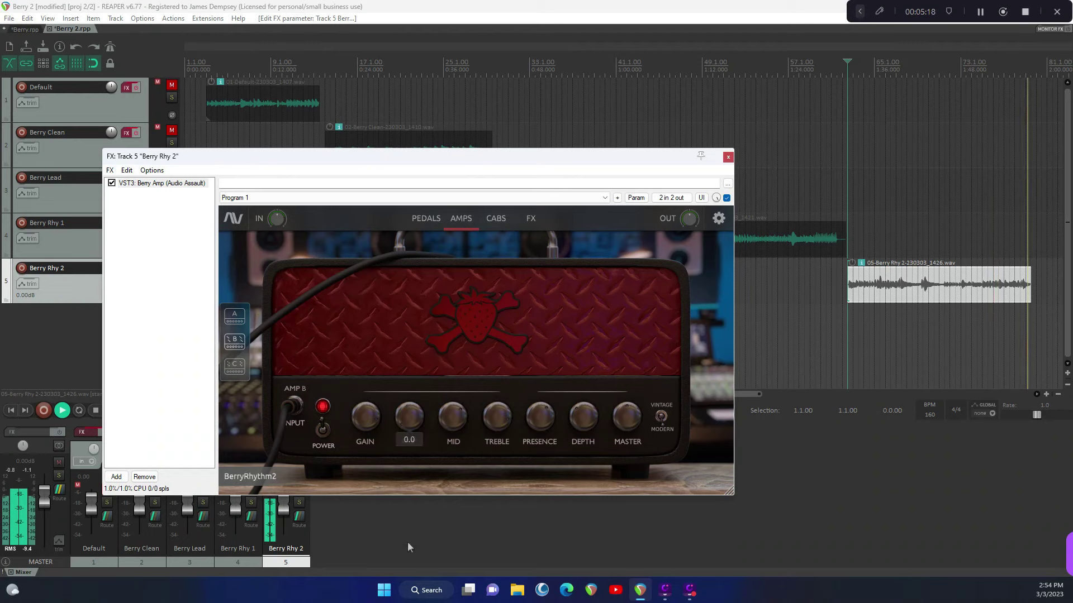
left_click_drag(408, 542, 402, 435)
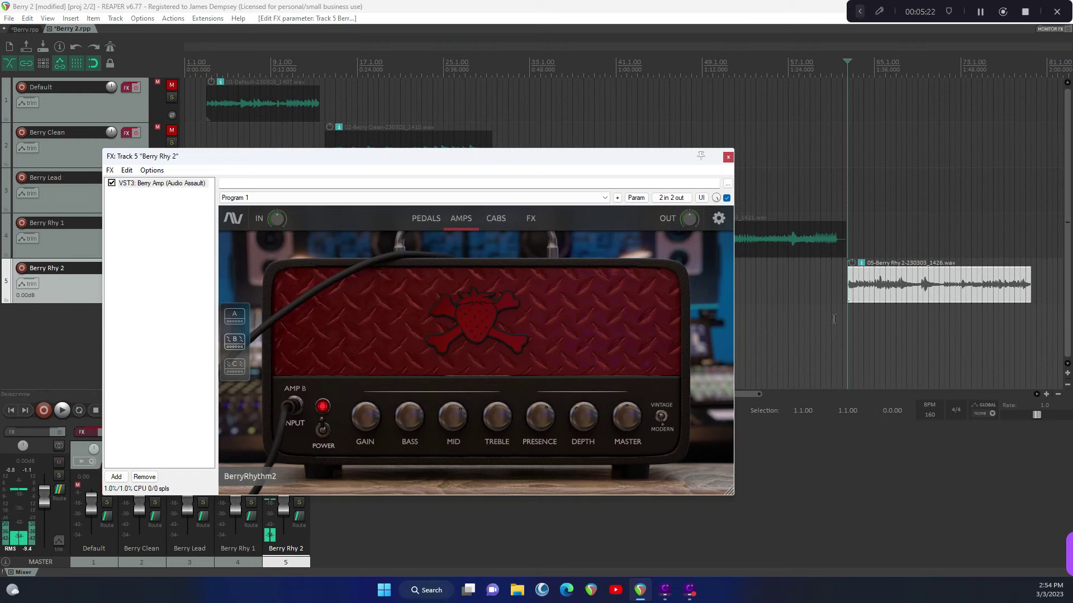
key("space")
left_click_drag(538, 414, 504, 512)
mouse_move(453, 422)
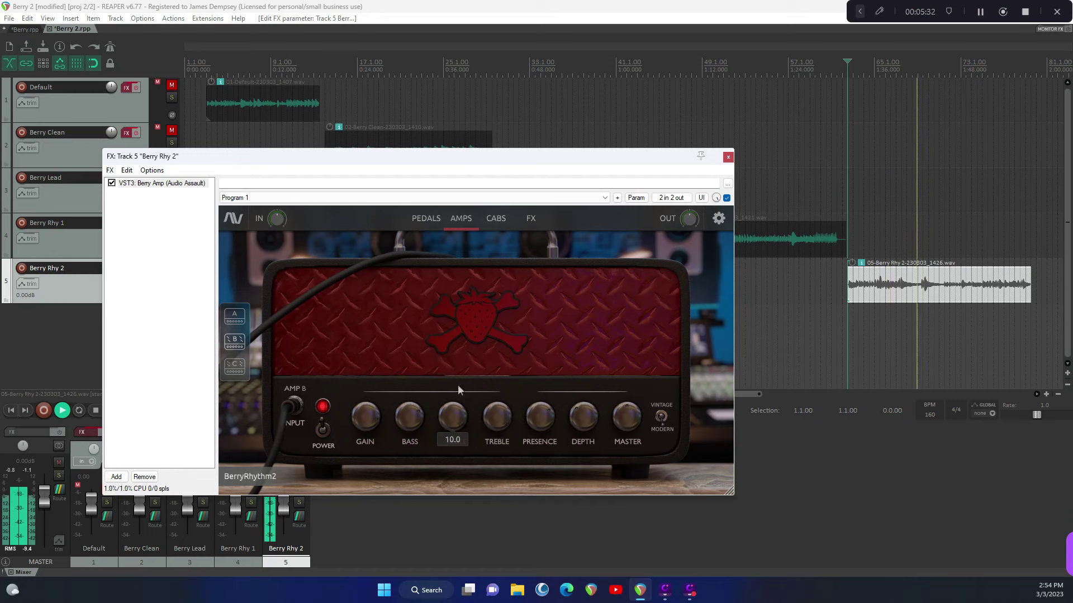
left_click_drag(459, 414, 455, 523)
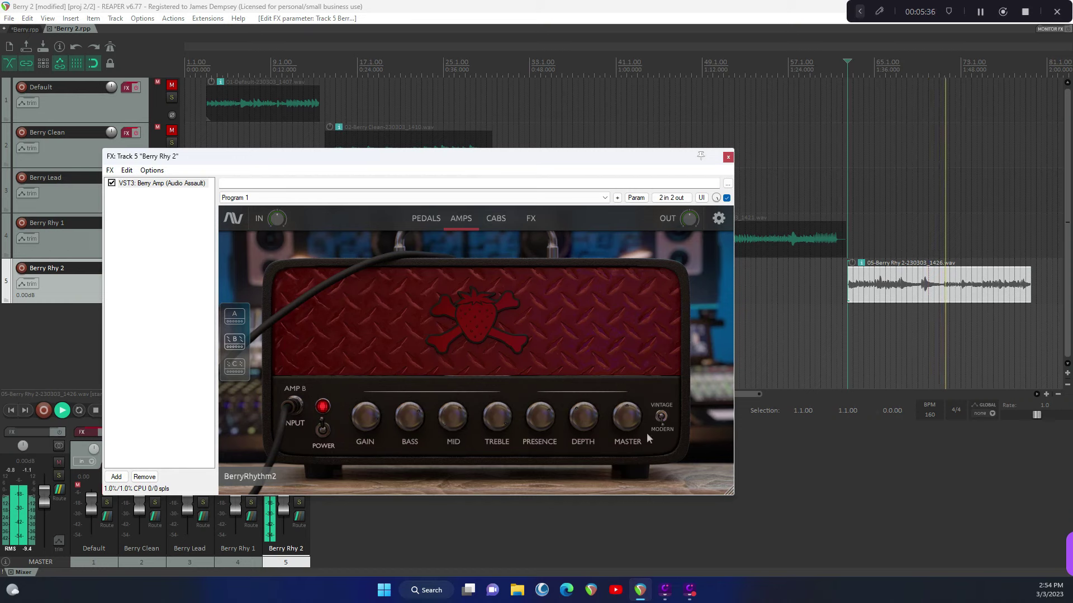
- Raise Amp B's Depth to 10.0 and bring it back to 4.9, and sweep its Gain down to 0.0 and back up
left_click_drag(593, 420, 593, 358)
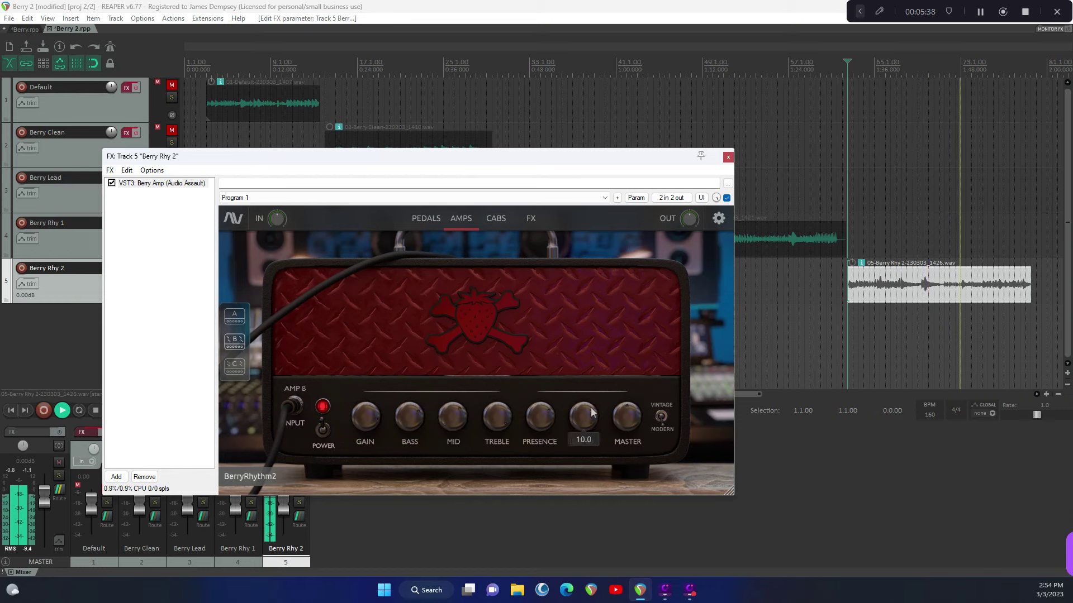
left_click_drag(594, 413, 591, 508)
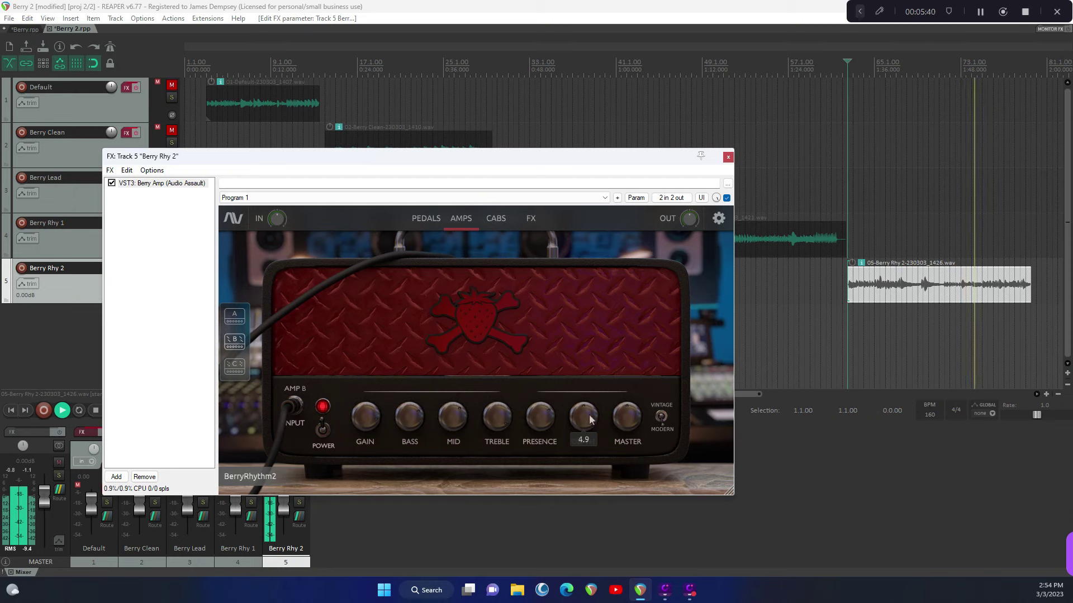
key("space")
key("space")
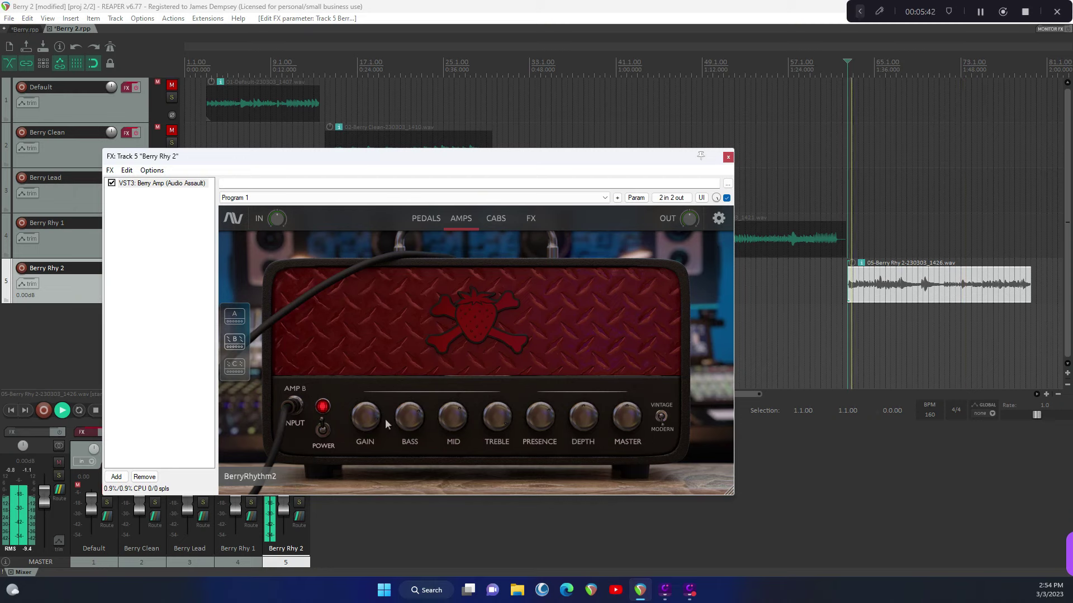
left_click_drag(371, 418, 380, 561)
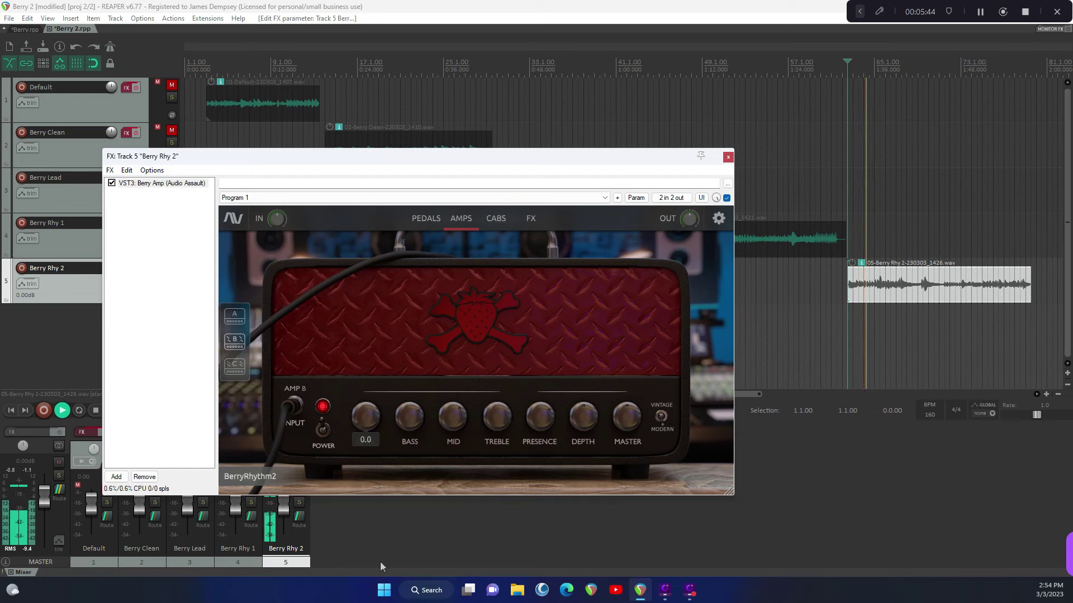
left_click_drag(376, 482, 504, 400)
- Switch to the blue Amp A, flip its Rhythm/Lead switch and adjust its Gain
left_click(236, 319)
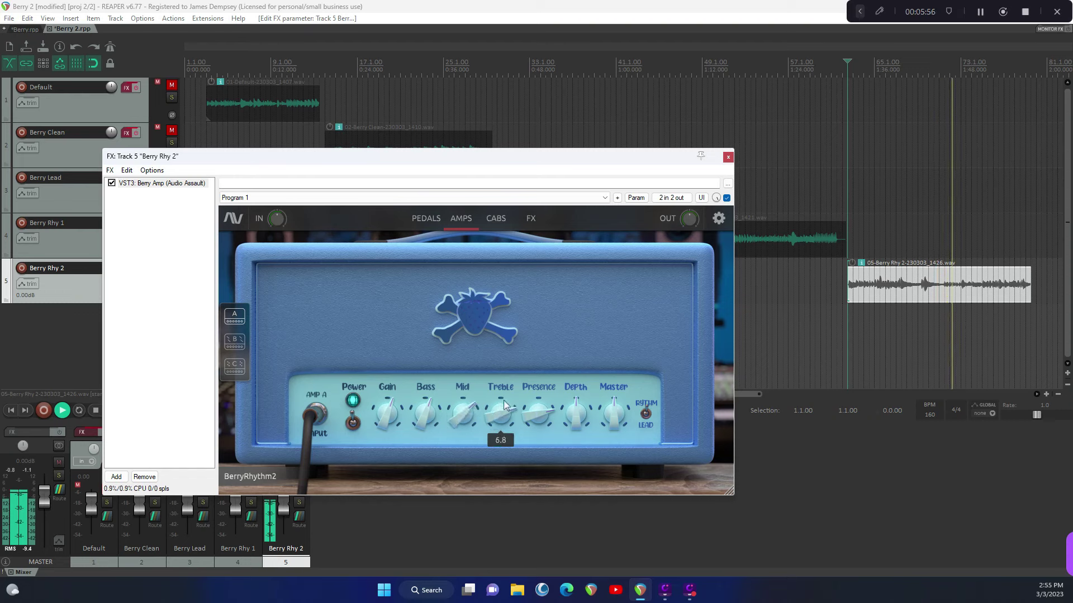
left_click(645, 415)
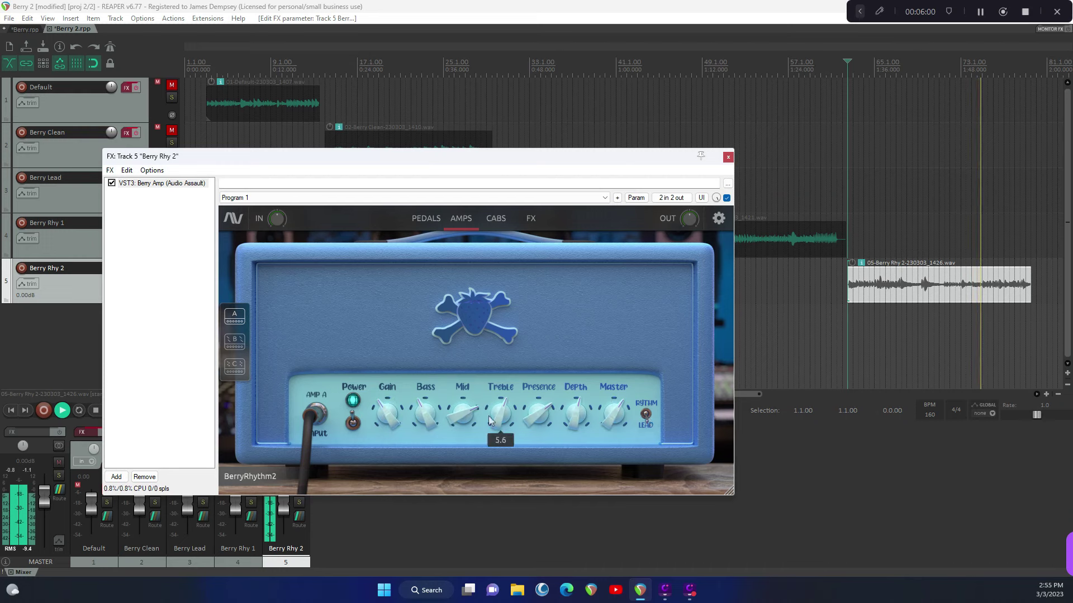
left_click_drag(401, 419, 398, 408)
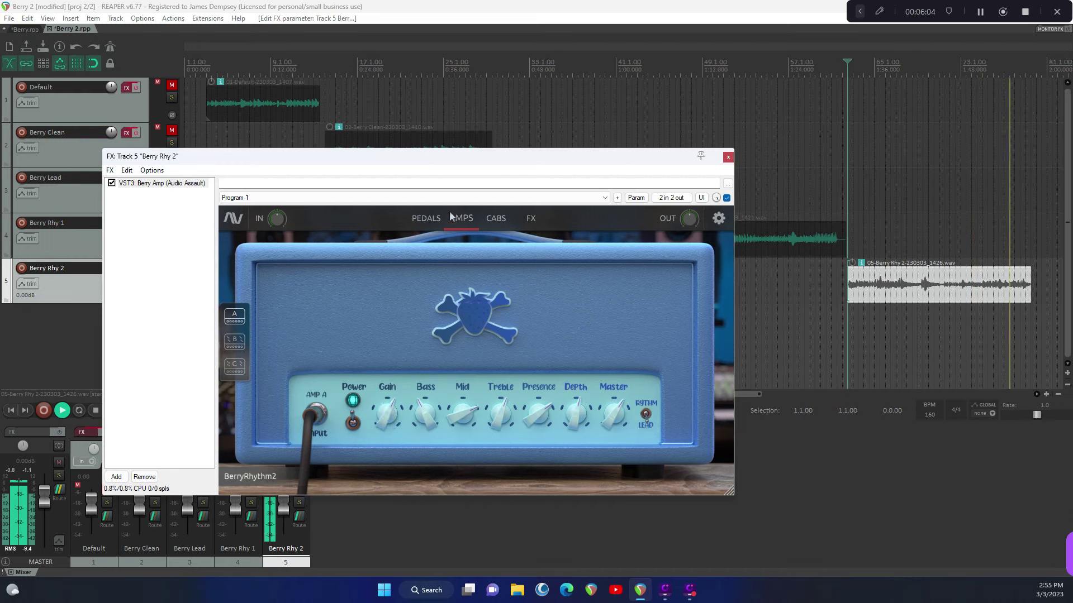
- Bypass and re-enable the Screamer pedal while replaying the Berry Rhy 2 clip from its start
left_click(426, 218)
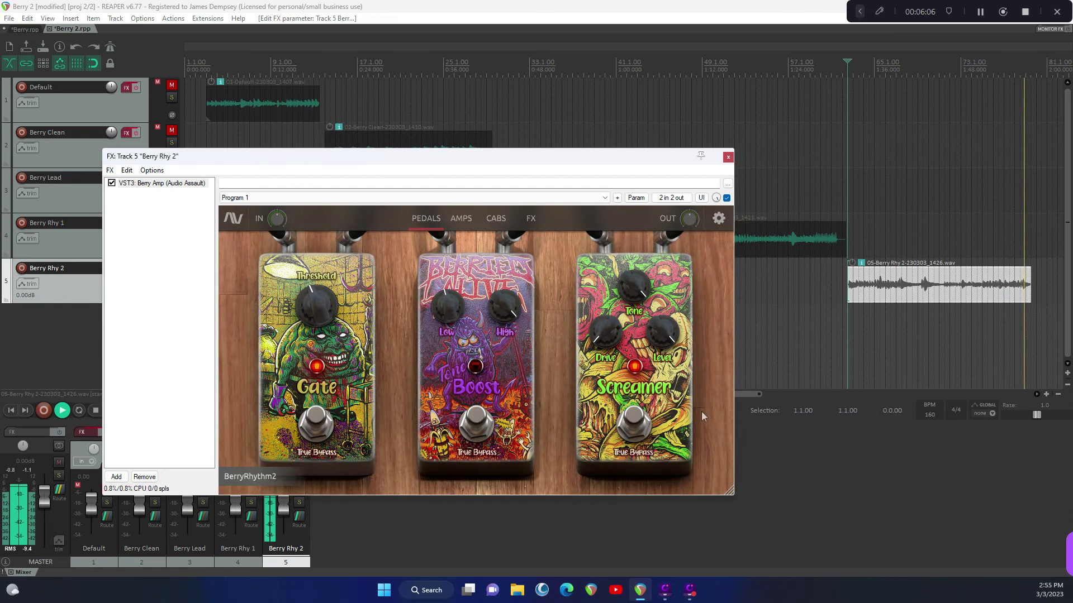
left_click(642, 417)
key("space")
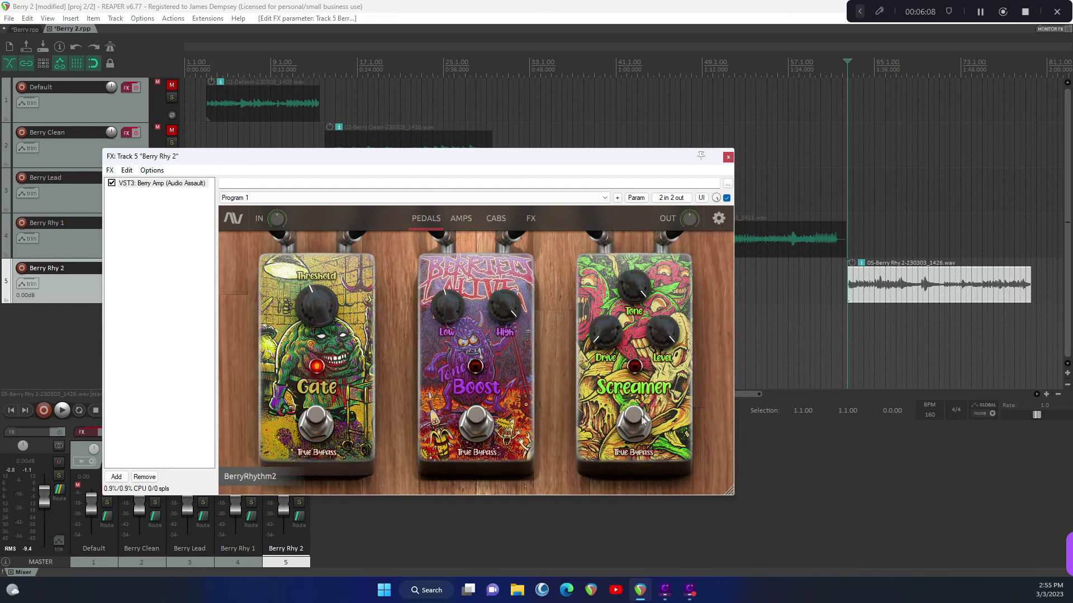
key("space")
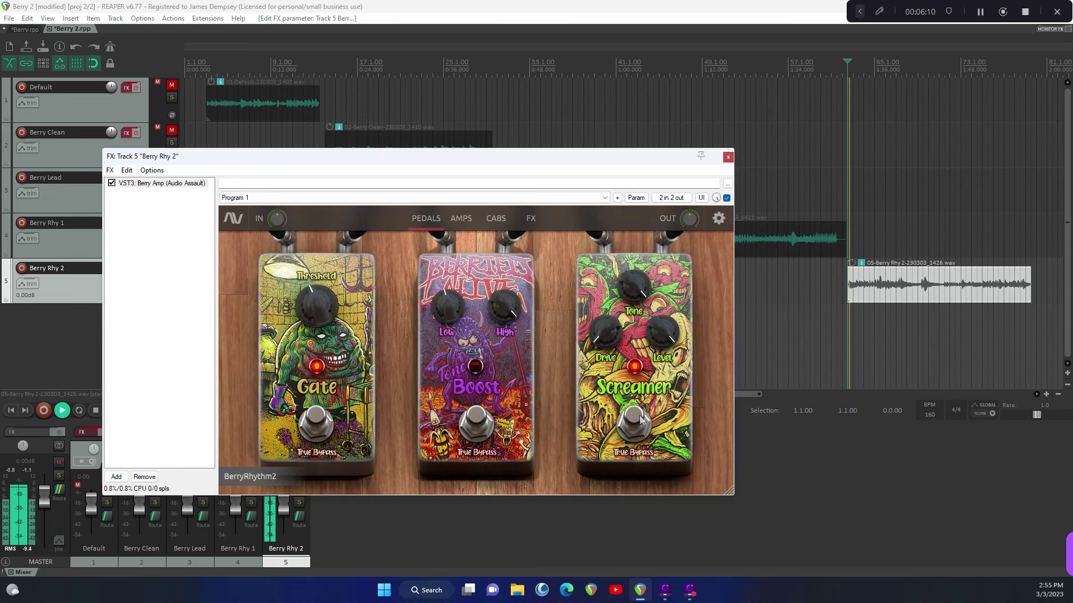
left_click(641, 420)
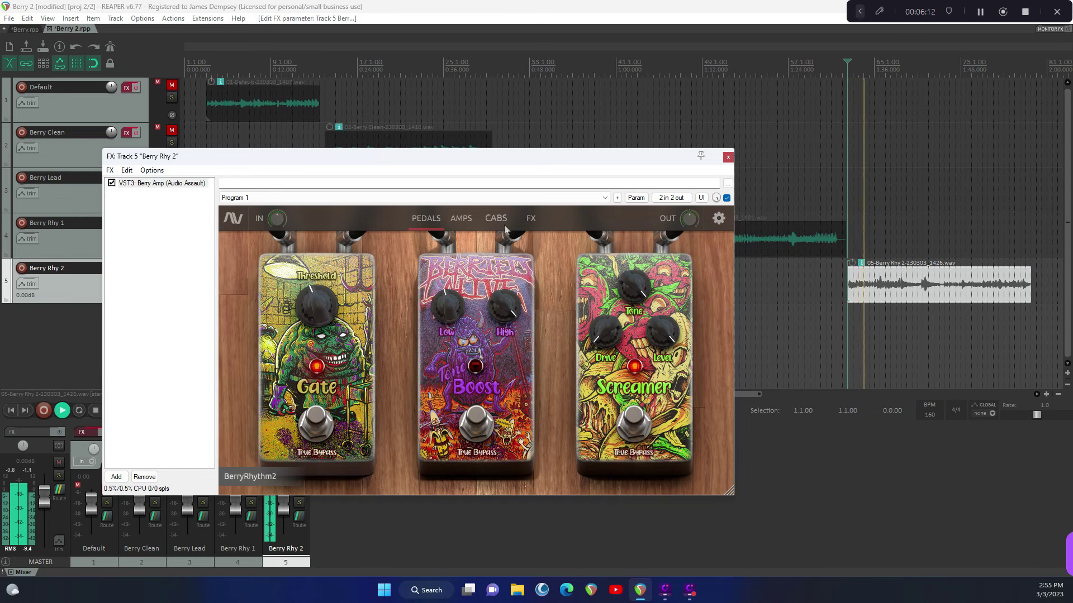
- Flip Amp A's Rhythm/Lead switch again and turn up its Presence, its Depth and its Treble to 9.8
left_click(455, 219)
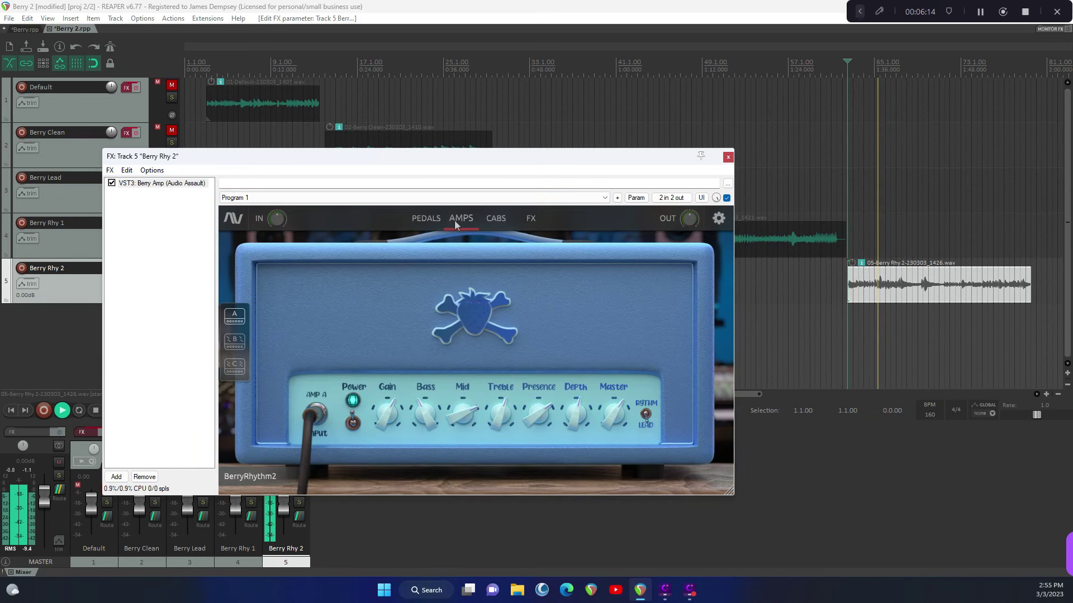
left_click(645, 416)
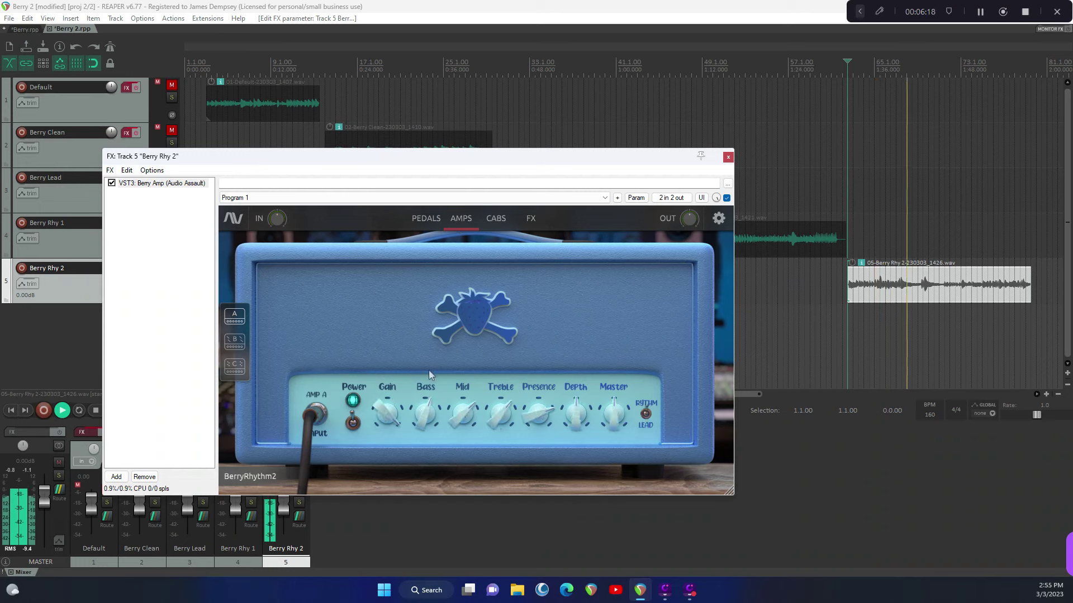
mouse_move(430, 413)
mouse_move(500, 413)
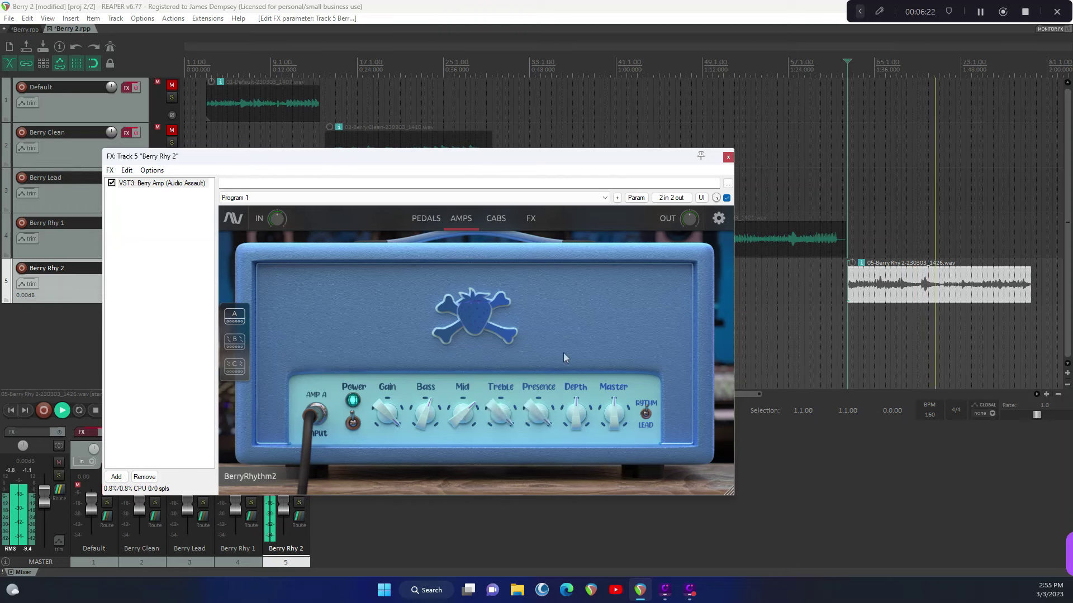
mouse_move(592, 416)
left_click_drag(578, 413, 580, 437)
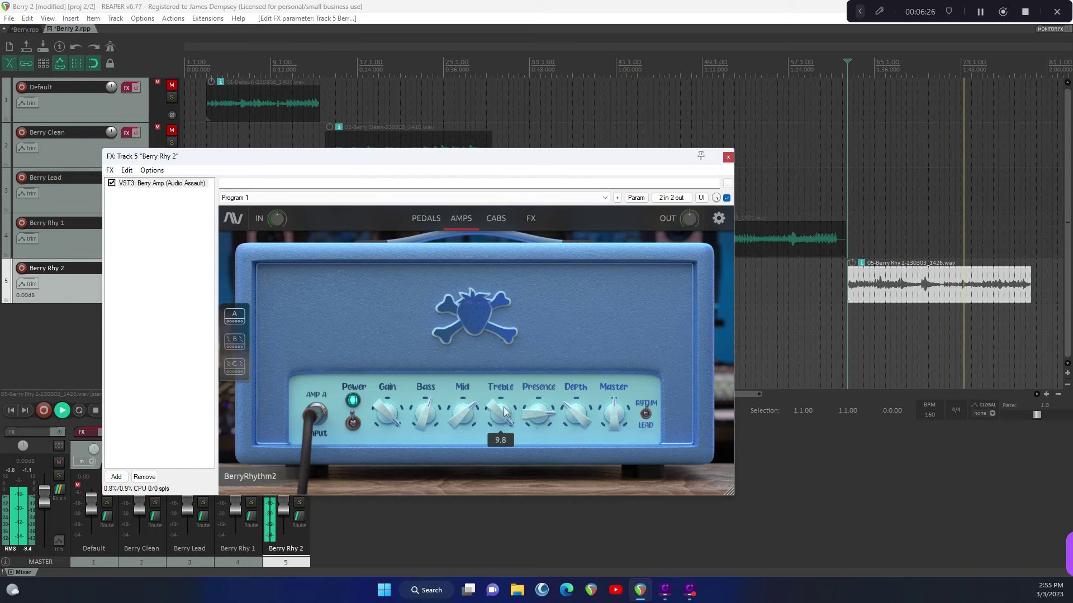
- Adjust Amp A's Mid, switch to the wooden Amp C and replay the Berry Rhy 2 clip from its start
left_click_drag(501, 415, 461, 413)
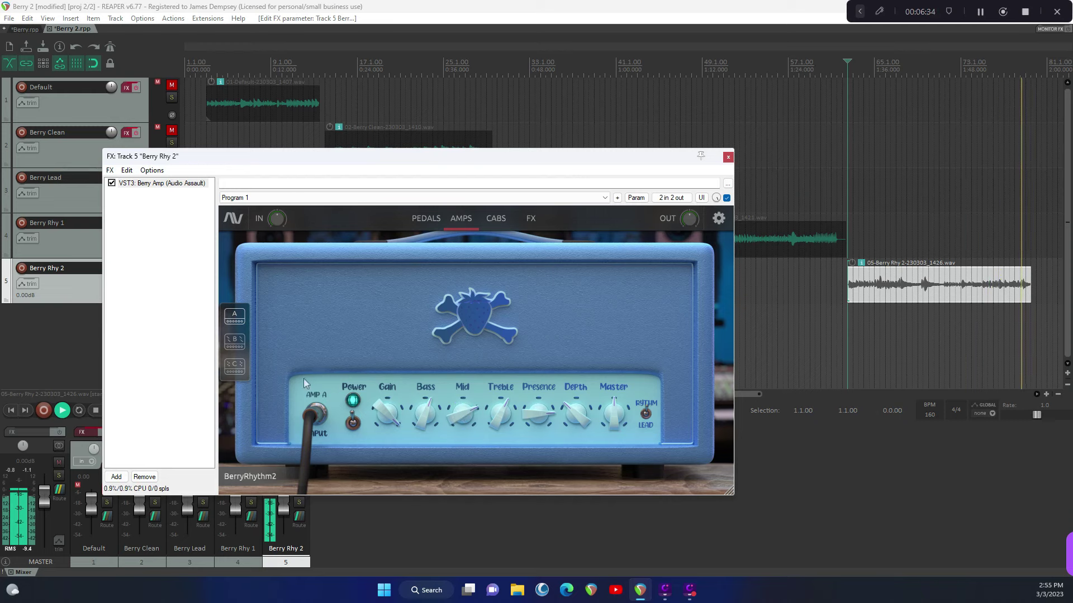
left_click(234, 366)
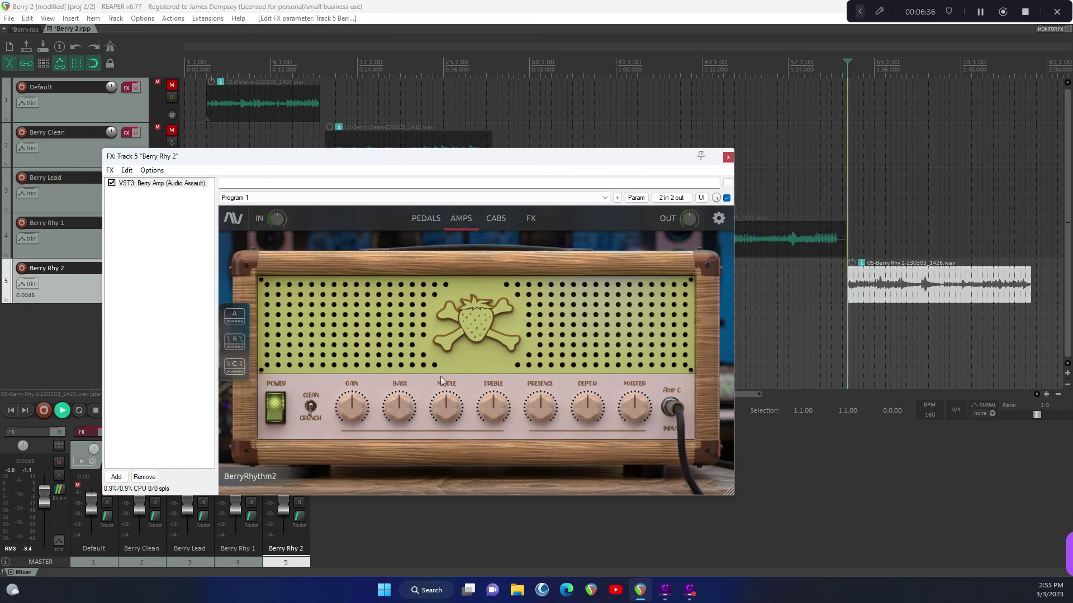
key("space")
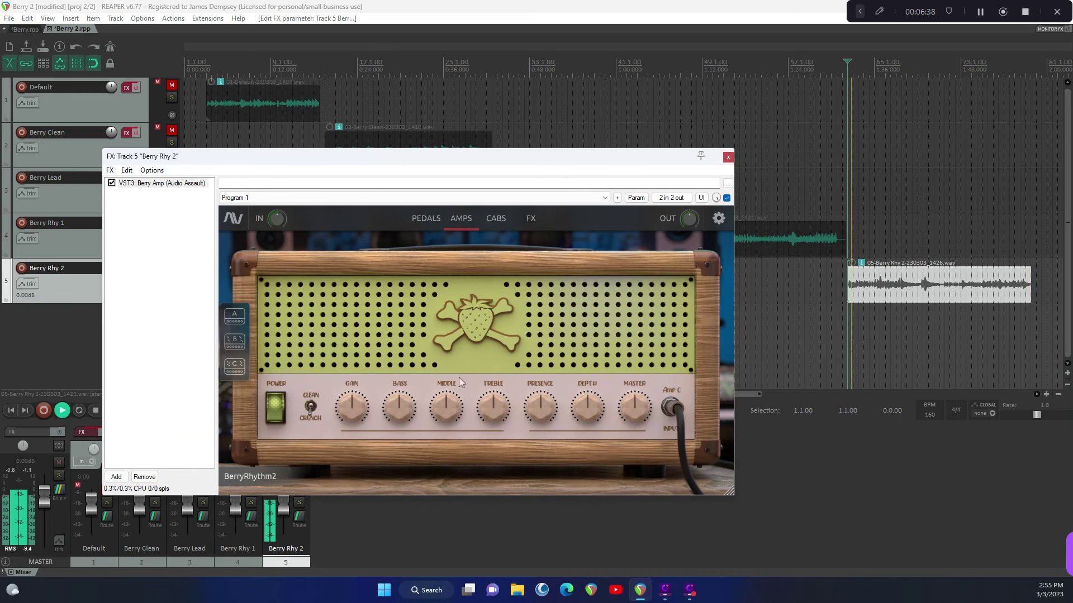
- Choose the orange cabinet and switch the Harmonizer rack unit on and off while the clip plays
left_click(496, 218)
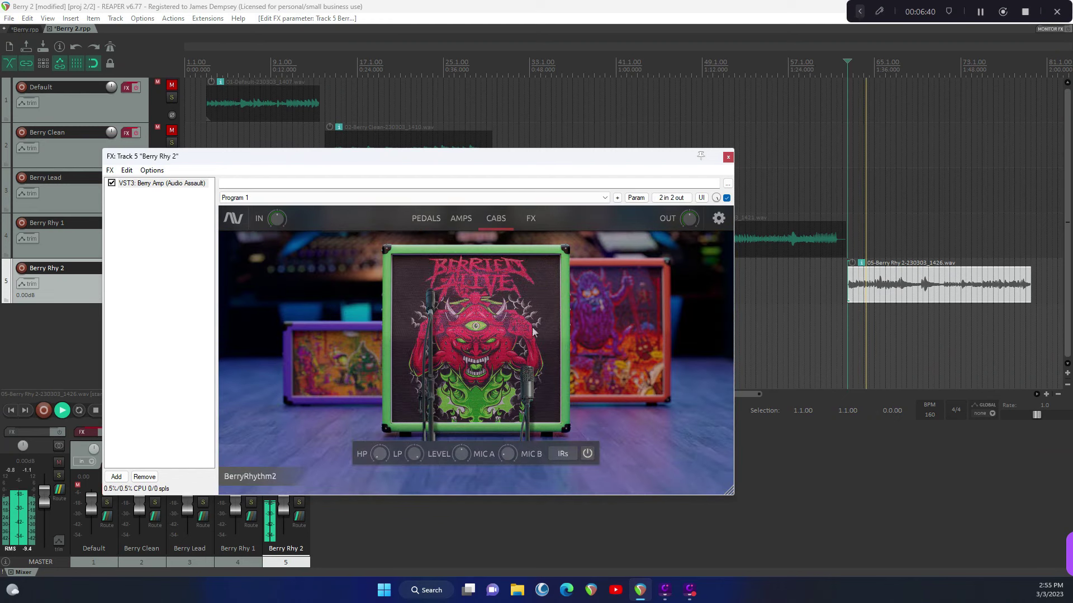
left_click(637, 343)
left_click(532, 219)
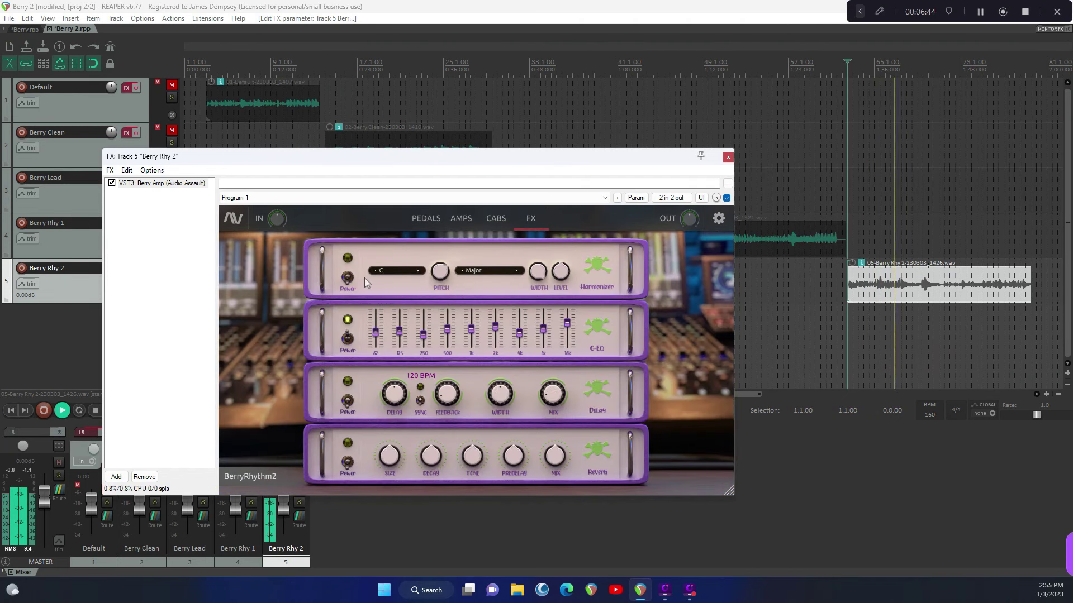
left_click(348, 277)
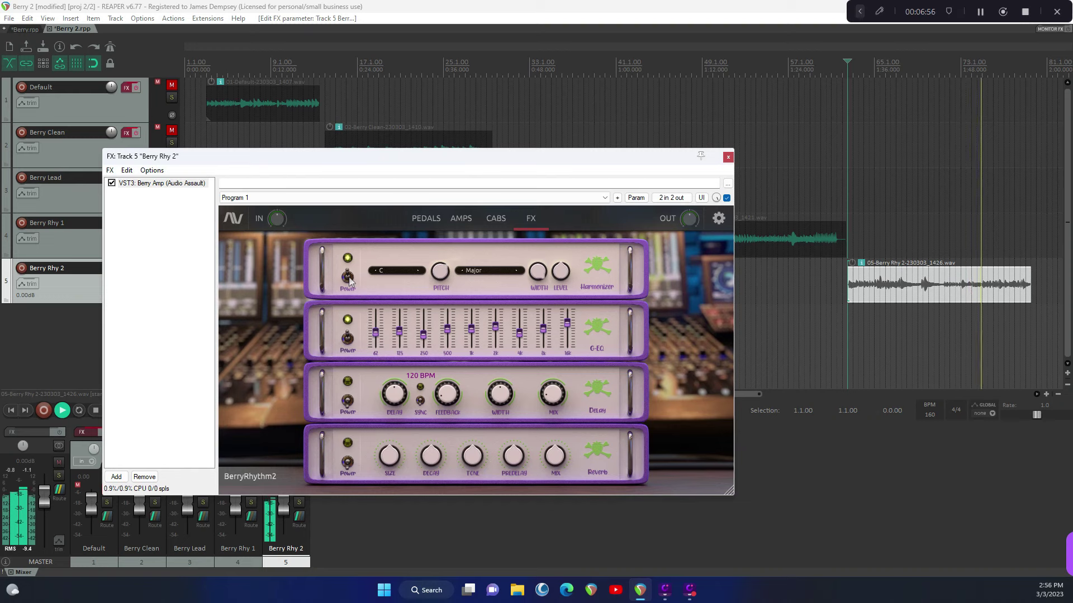
left_click(350, 277)
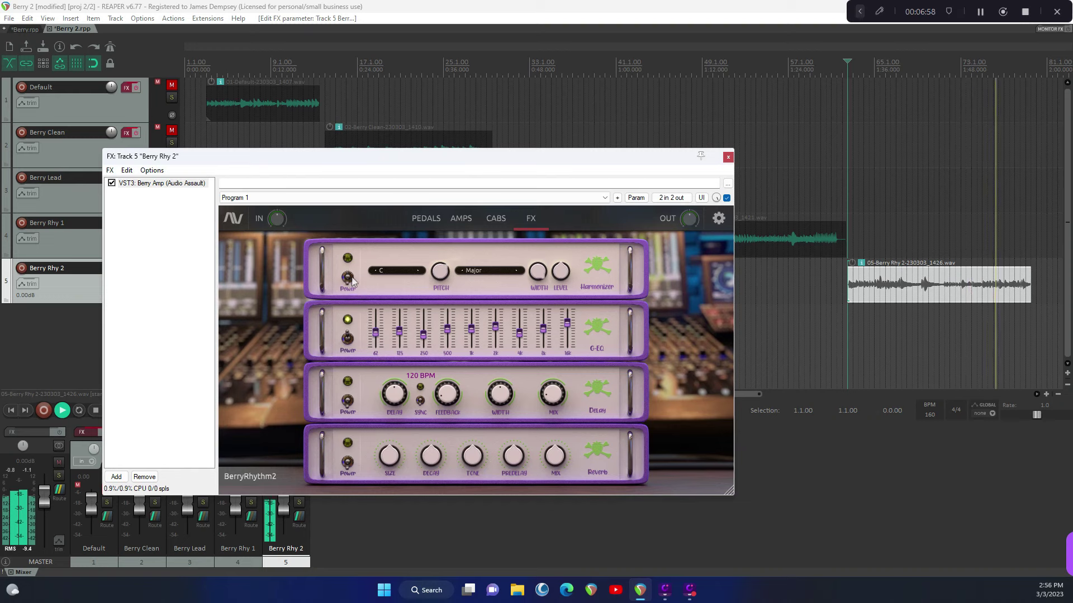
- Lower the graphic EQ's 250 band fully, raise the 500 band fully, and bring it back to 3.4 while replaying the clip
left_click_drag(426, 339, 447, 302)
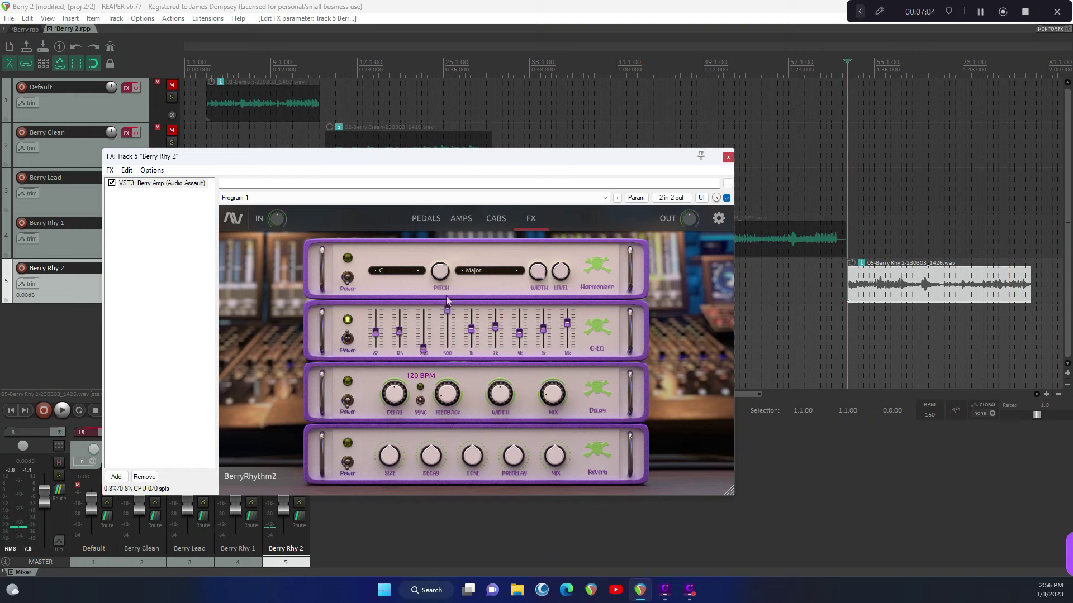
key("space")
key("space")
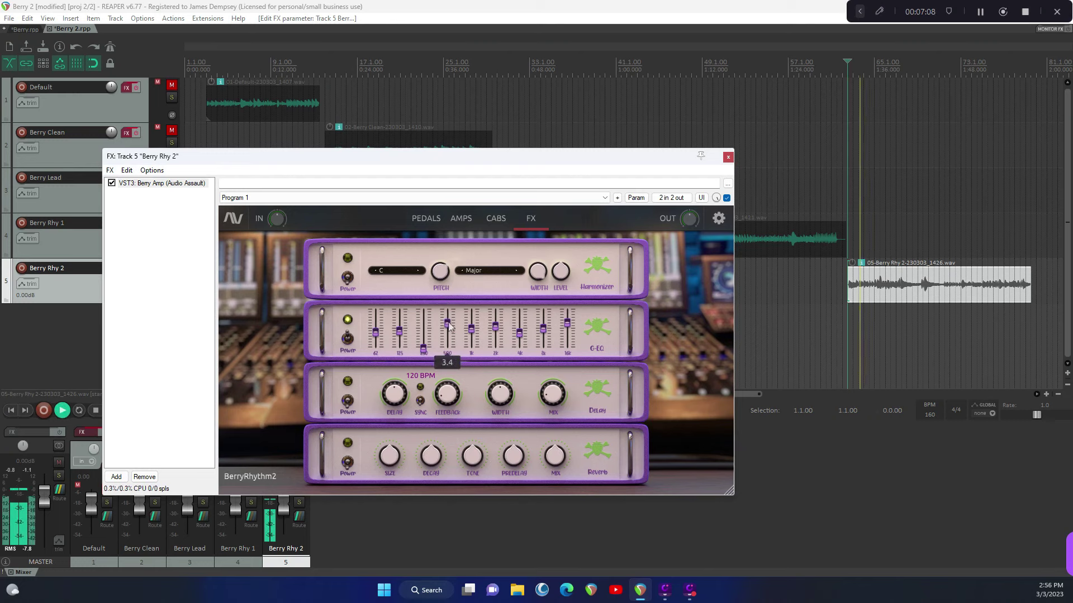
left_click_drag(449, 293, 449, 325)
- Pull the EQ's 16k band fully down, sweep 8k up and down, and drop 4k to -12.0 before raising it to 1.6
left_click_drag(567, 323, 571, 384)
left_click_drag(543, 330, 546, 283)
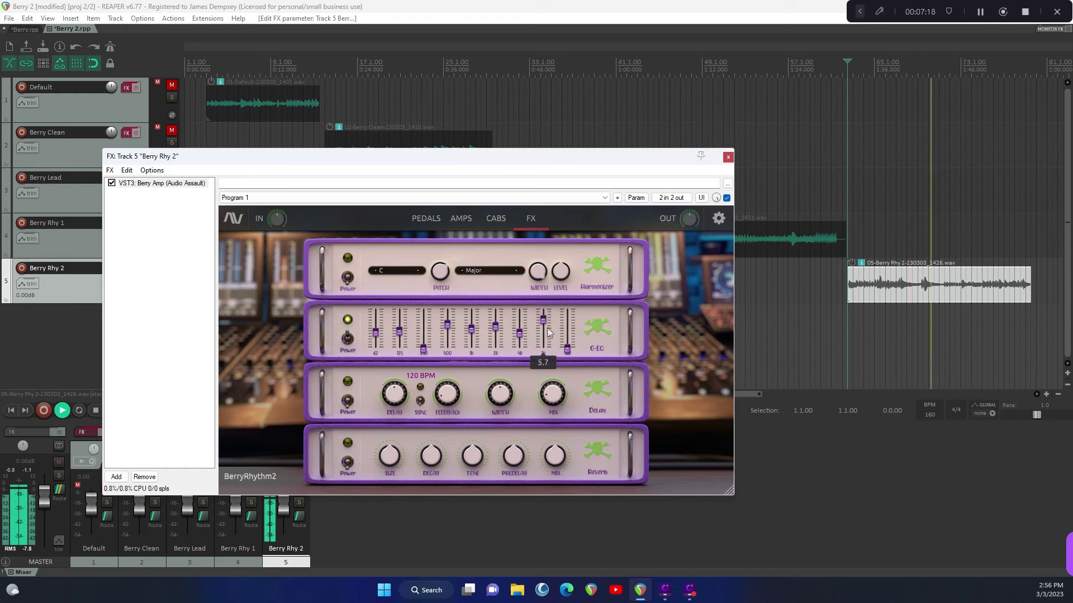
left_click_drag(546, 284, 548, 377)
left_click_drag(519, 334, 521, 384)
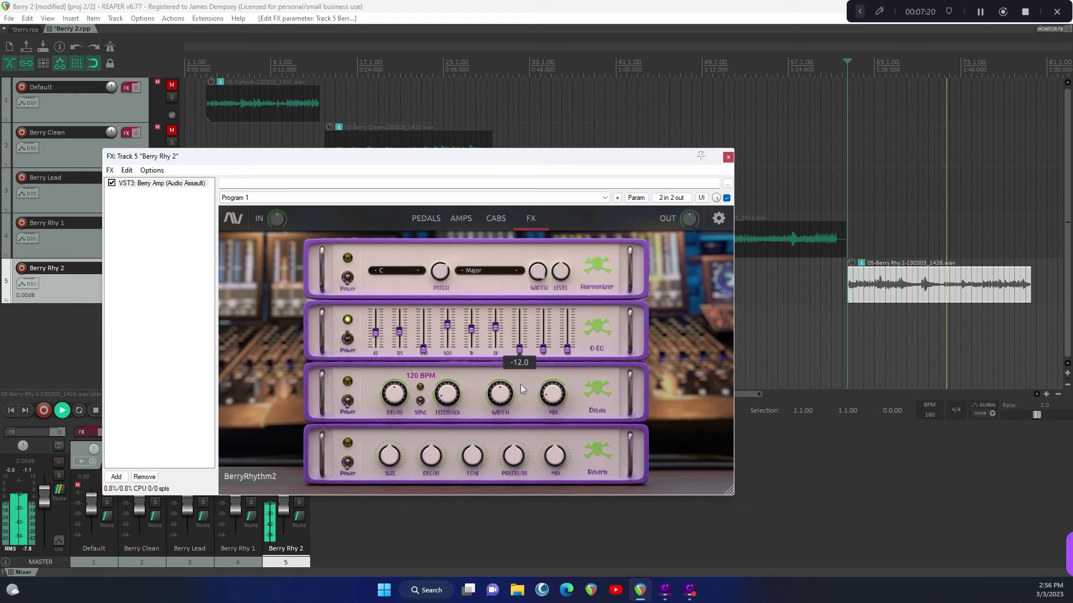
mouse_move(520, 352)
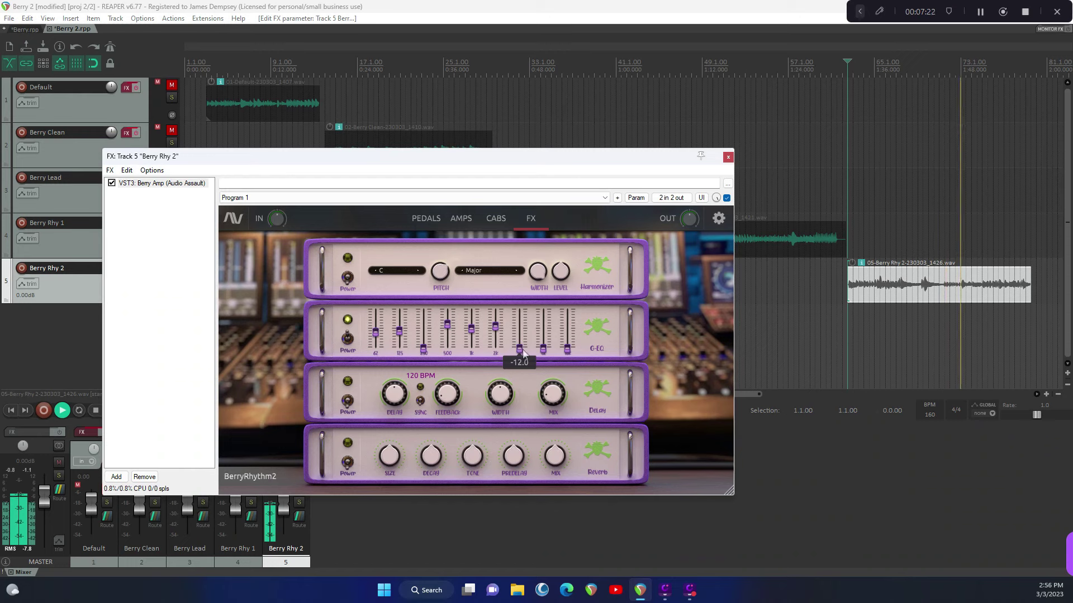
mouse_move(520, 333)
left_mouse_down()
mouse_move(520, 262)
mouse_move(519, 326)
left_mouse_up()
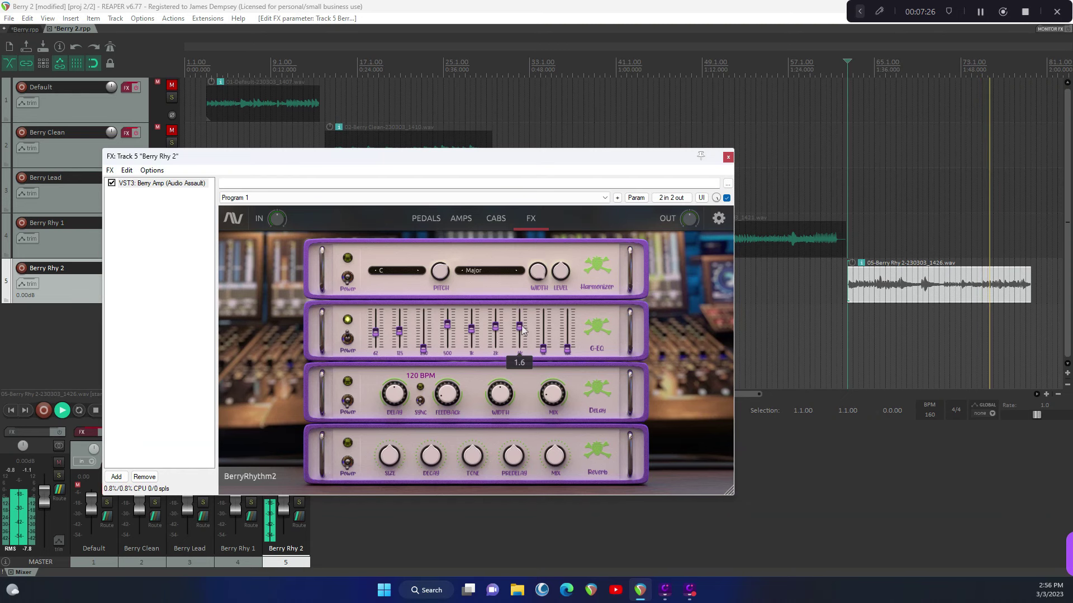
- Turn on the Tone Boost pedal, raise its Low, and replay the Berry Rhy 2 clip from its start
left_click(429, 218)
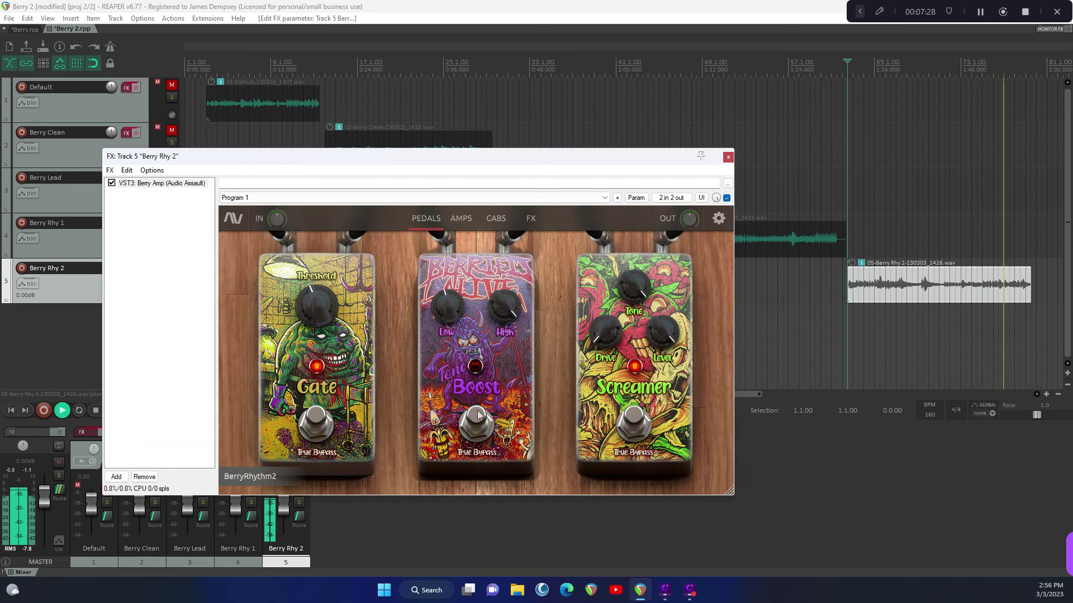
left_click_drag(603, 337, 592, 173)
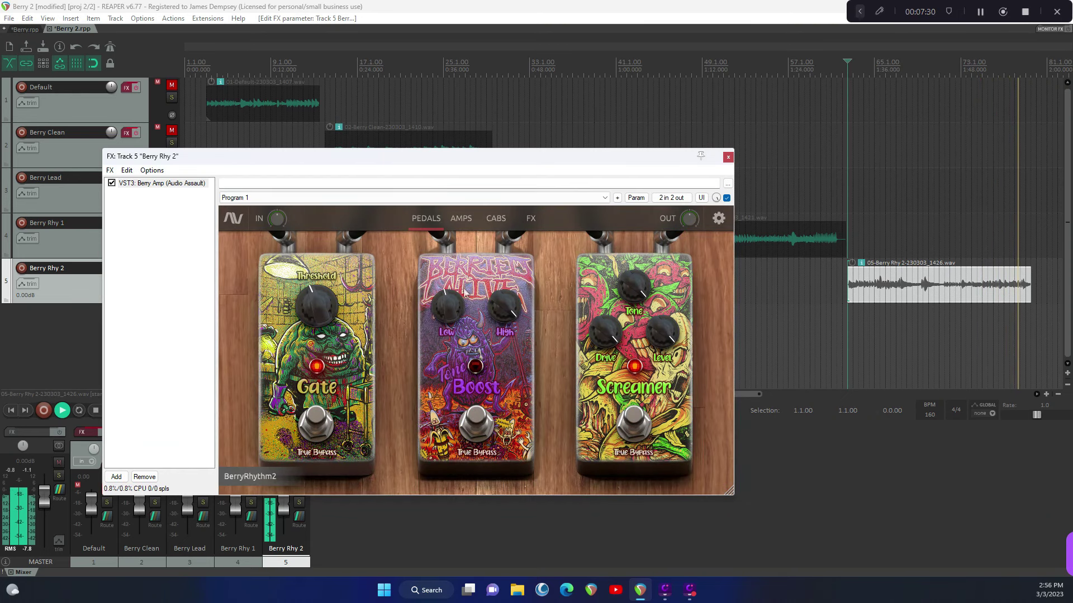
left_click(476, 420)
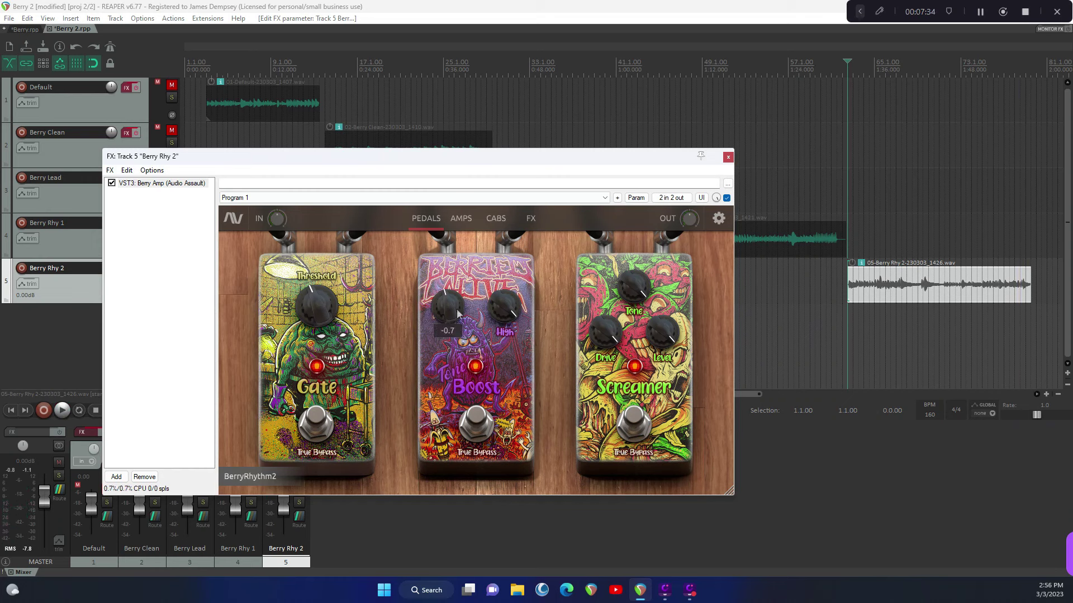
left_click_drag(457, 302, 457, 300)
key("space")
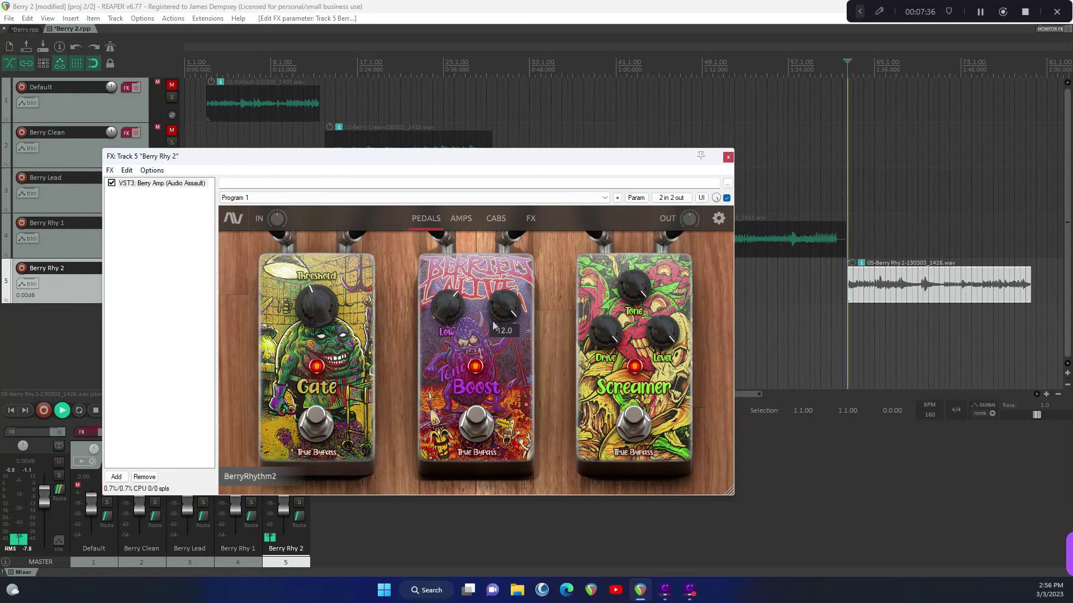
key("space")
key("space")
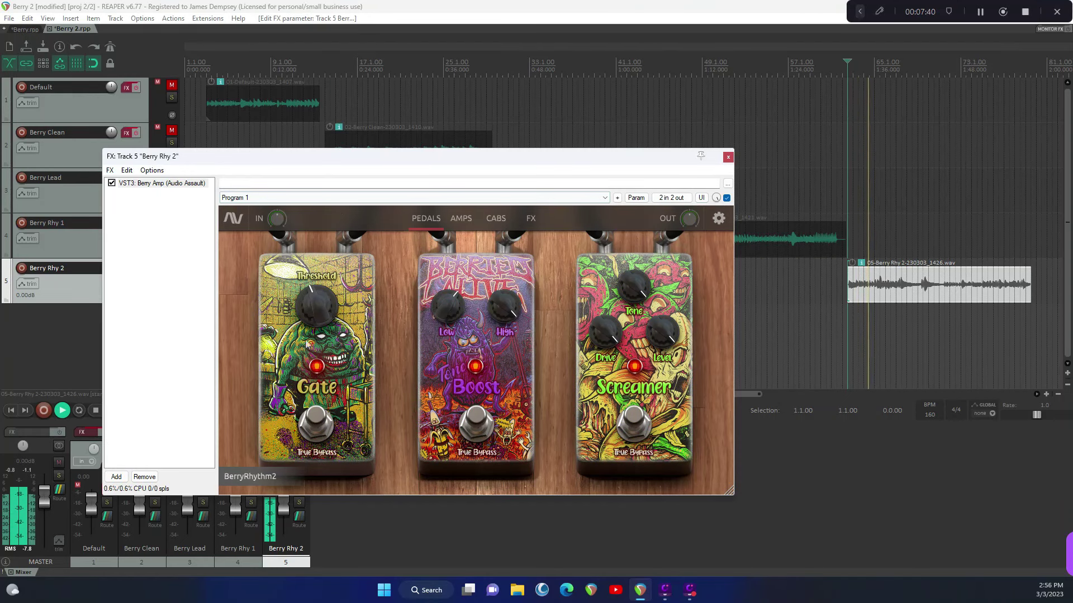
- Audition the High_Gain presets Chug_5, Chug_1, Chug_2 and Chug_9 on the Berry Rhy 2 track
left_click(250, 476)
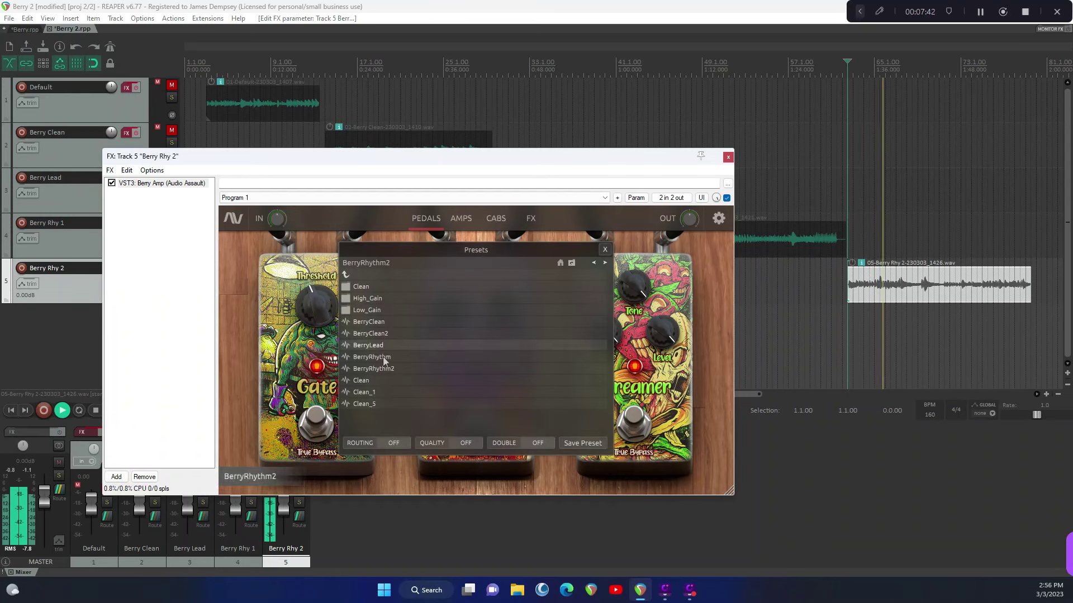
left_click(378, 300)
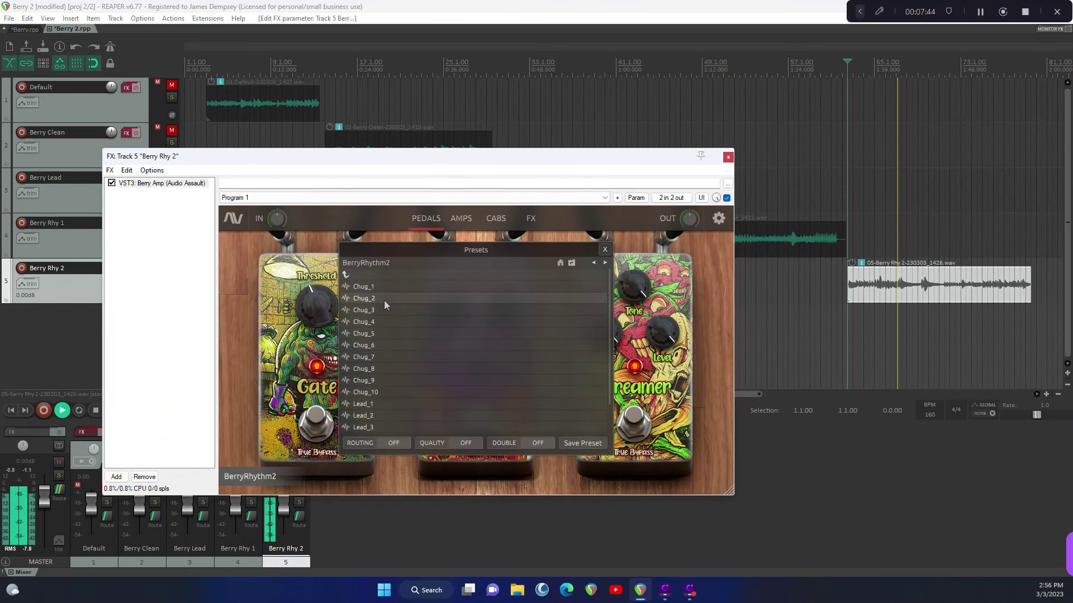
left_click(392, 334)
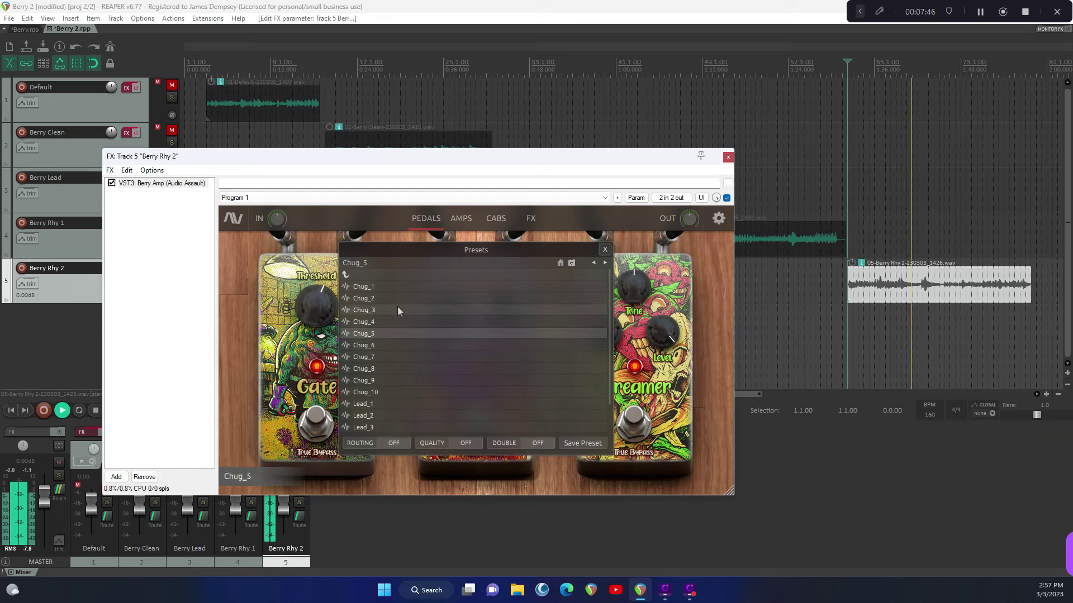
left_click(391, 286)
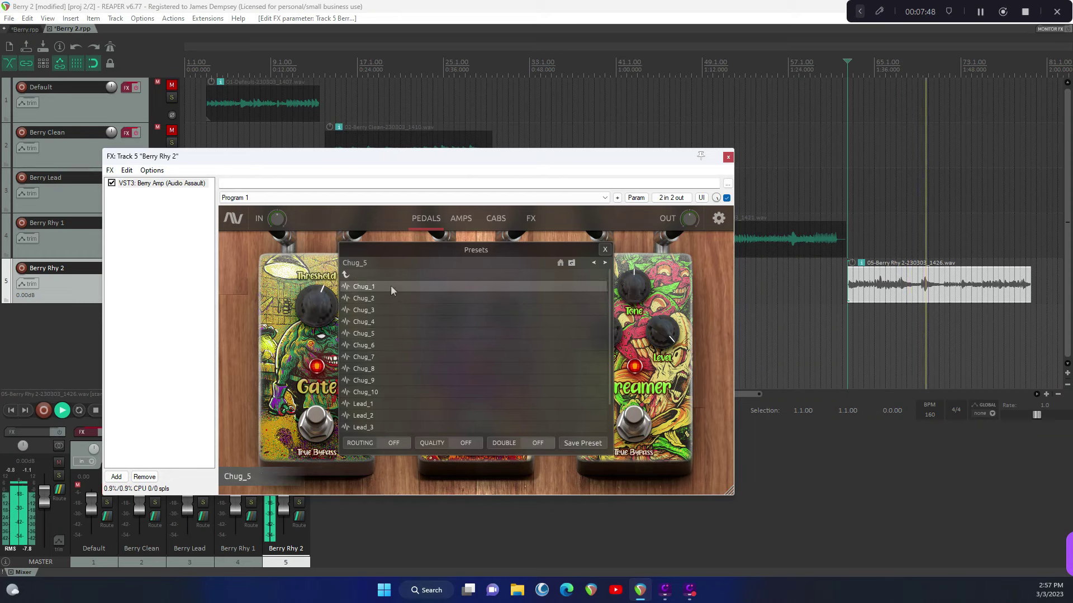
left_click(387, 298)
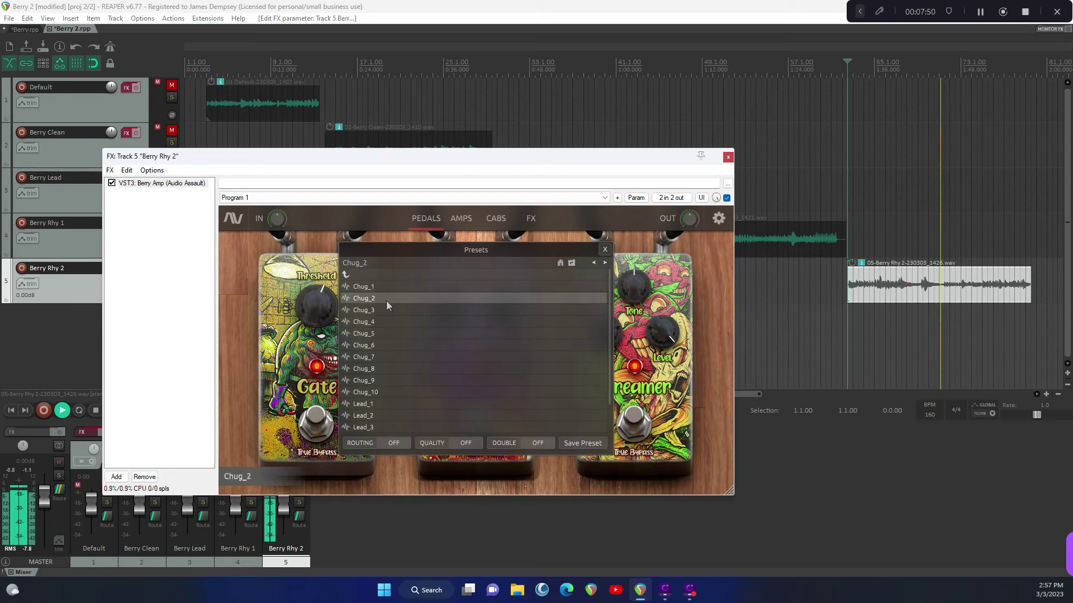
left_click(382, 380)
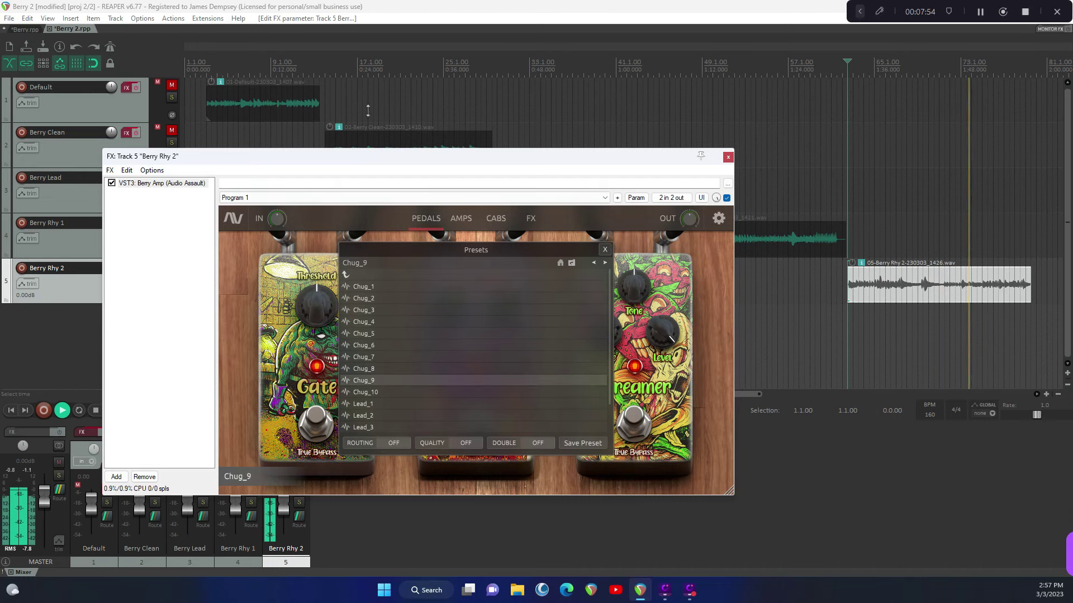
- Close the Berry Rhy 2 effects window, mute that track, and unmute and solo the Berry Lead track
left_click(727, 157)
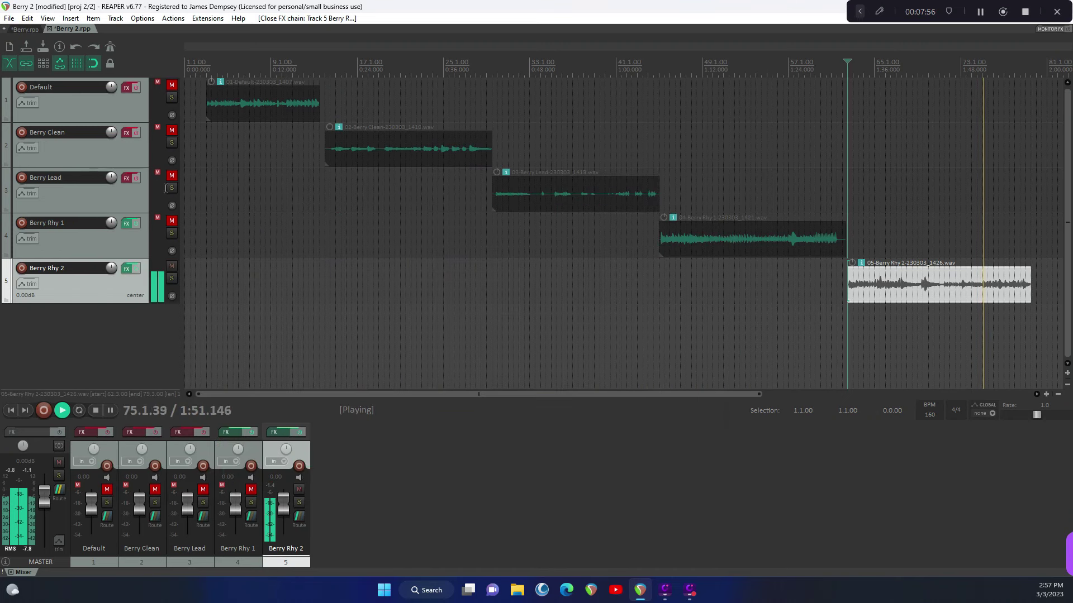
left_click(170, 266)
left_click(171, 176)
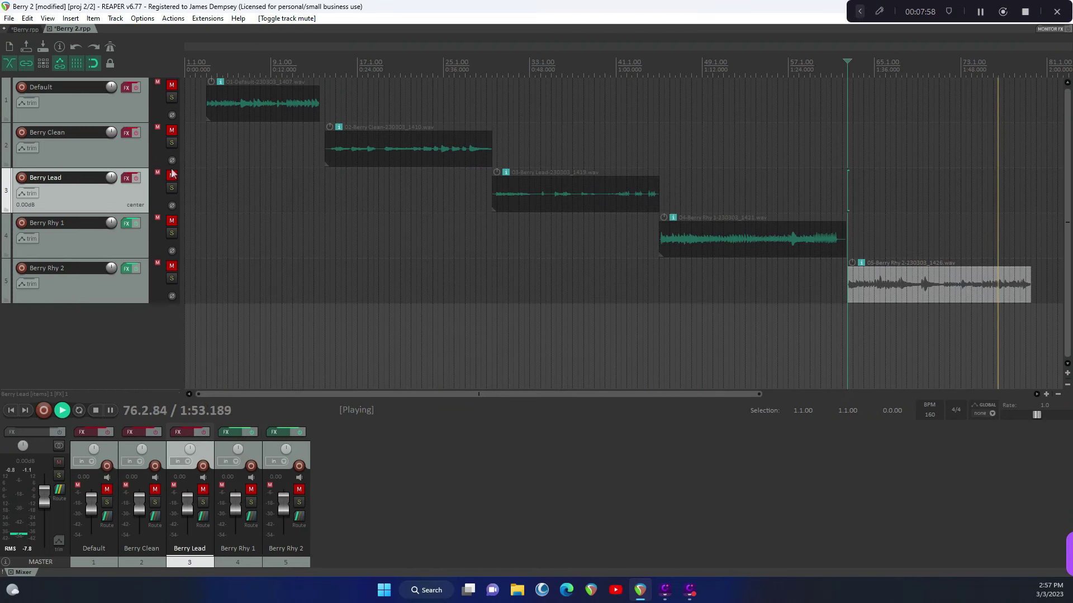
- Select the Berry Lead clip, enable the track's effects, and play it from near its start
left_click(329, 155)
left_click(496, 207)
key("space")
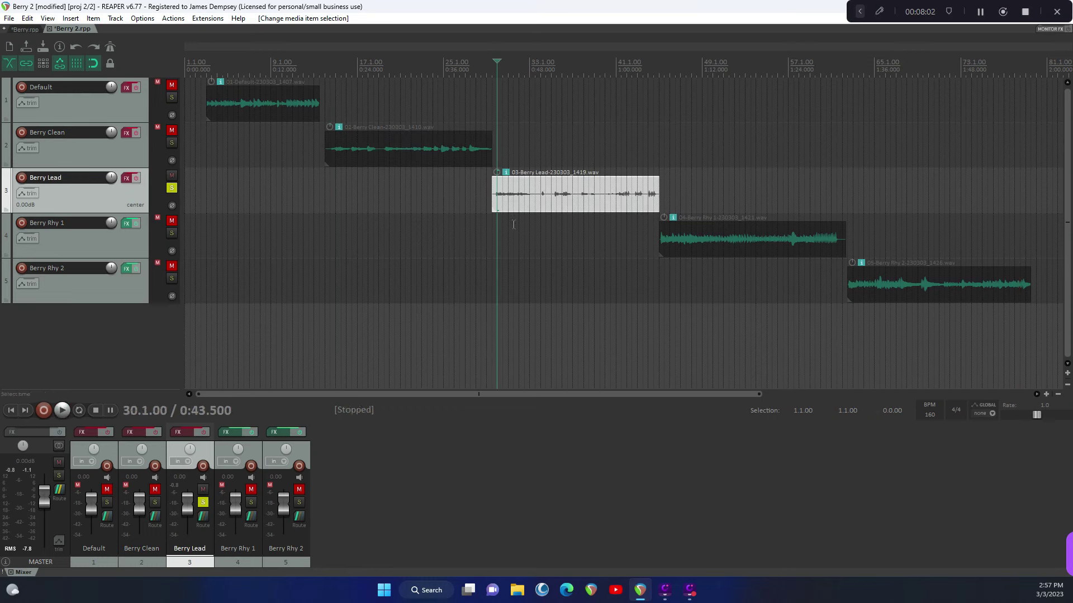
left_click(137, 178)
key("space")
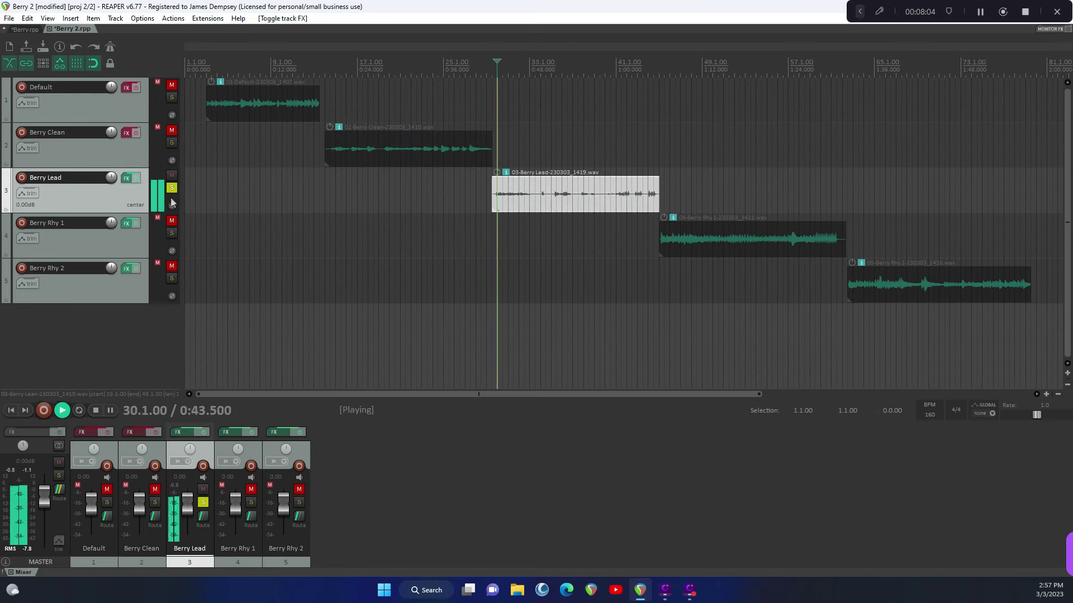
- Open Berry Lead's Berry Amp, load the BerryLead and High_Gain Lead_2 presets, and replay the lead clip from its start
left_click(128, 179)
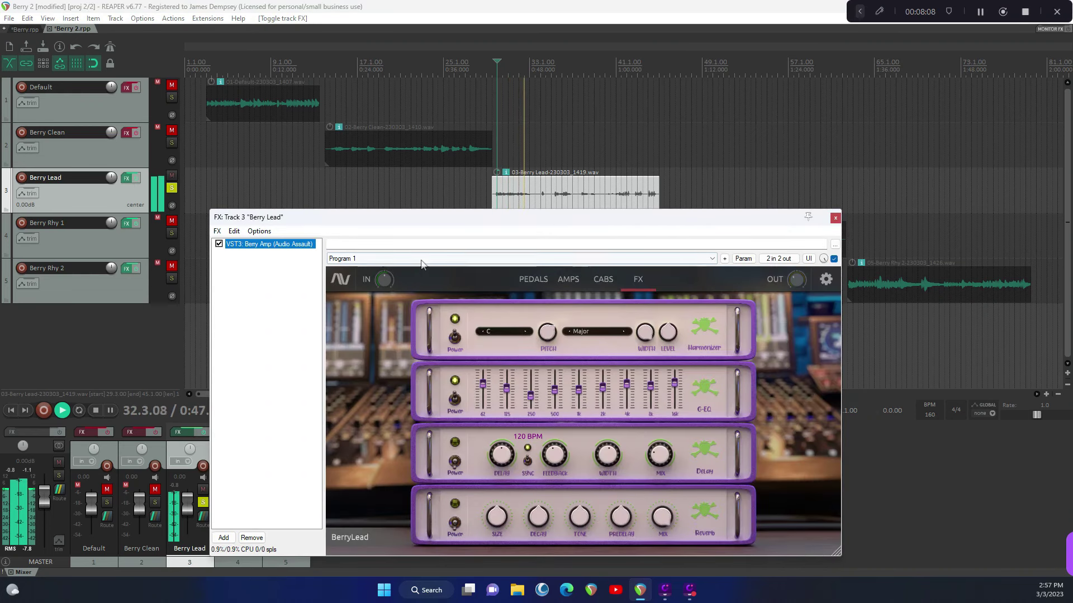
left_click(349, 538)
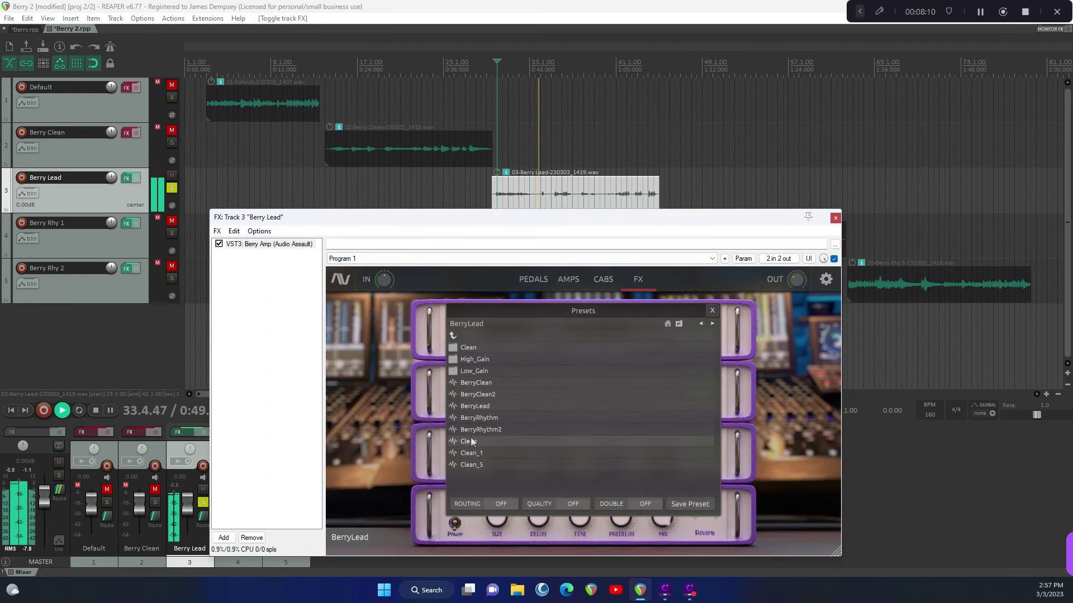
left_click(477, 410)
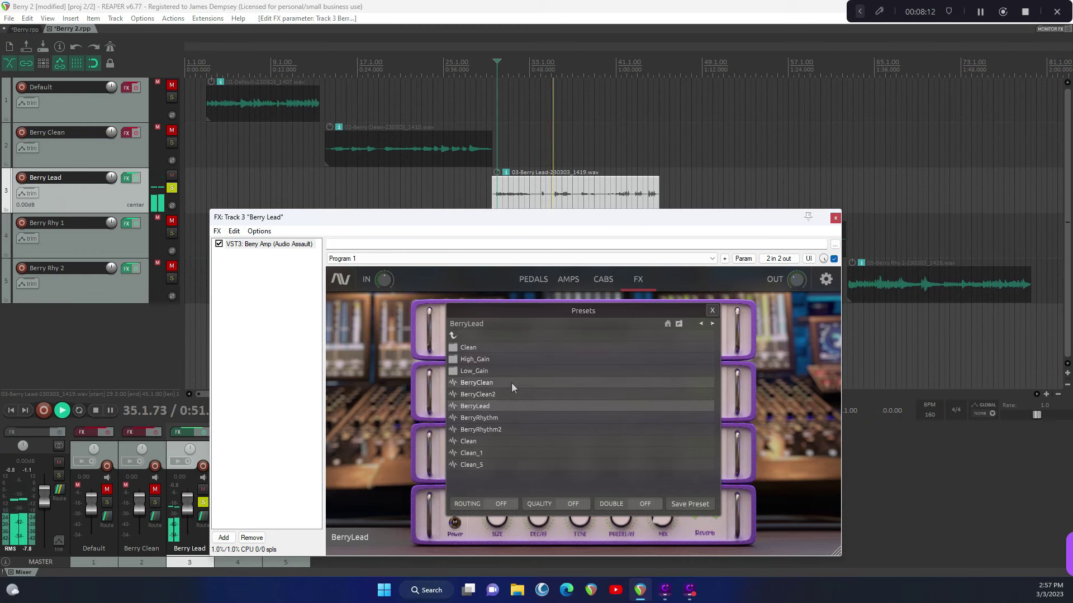
left_click(497, 359)
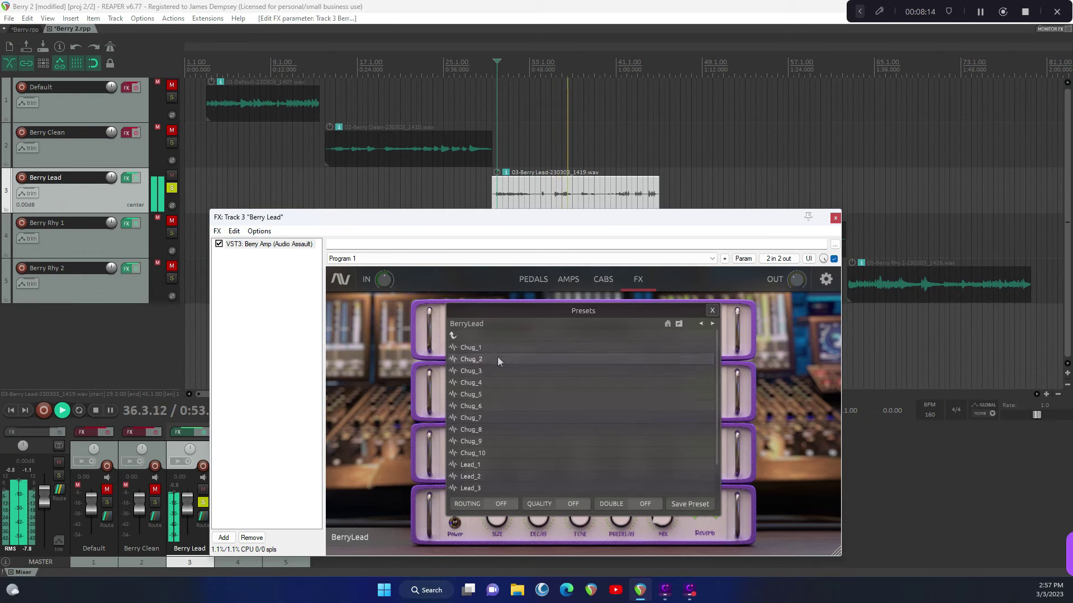
left_click(495, 476)
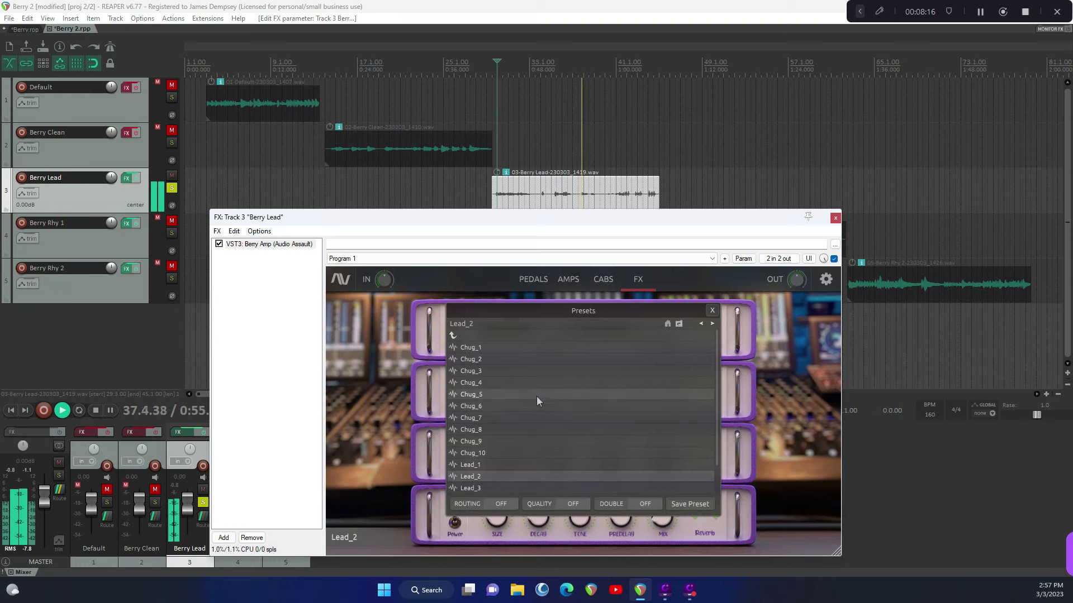
left_click(524, 199)
key("space")
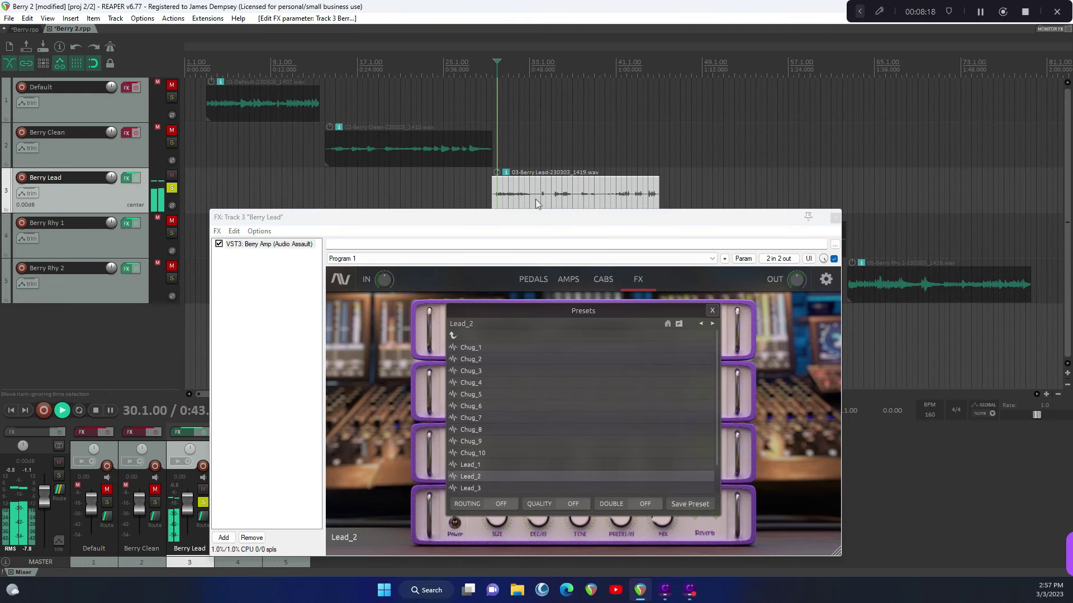
key("space")
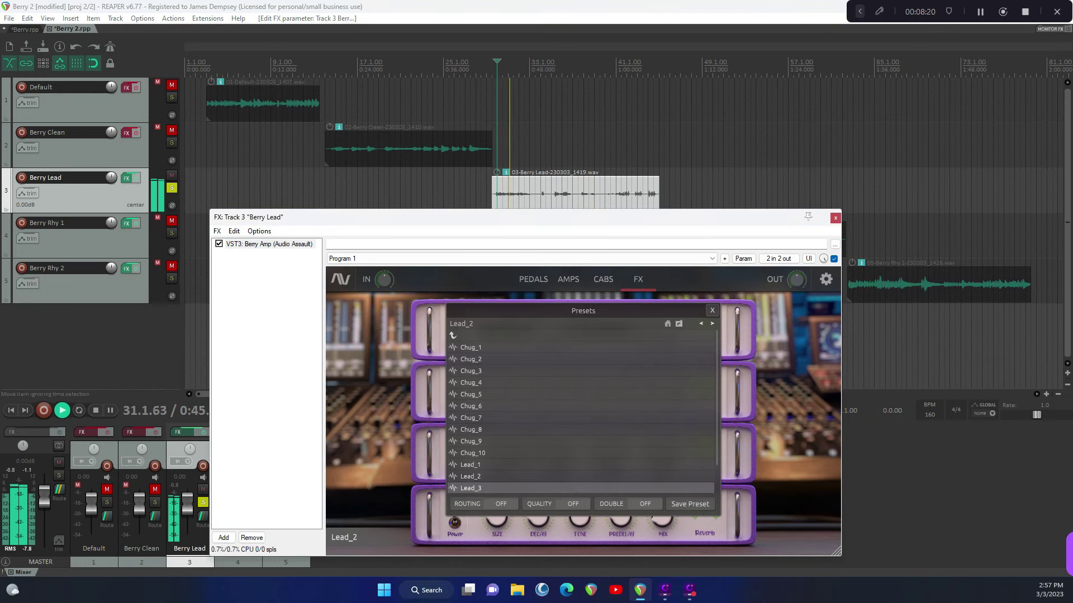
- Audition the High_Gain presets Lead_3 and Lead_W3rd_Maj on Berry Lead, playing from the lead clip's start
left_click(471, 488)
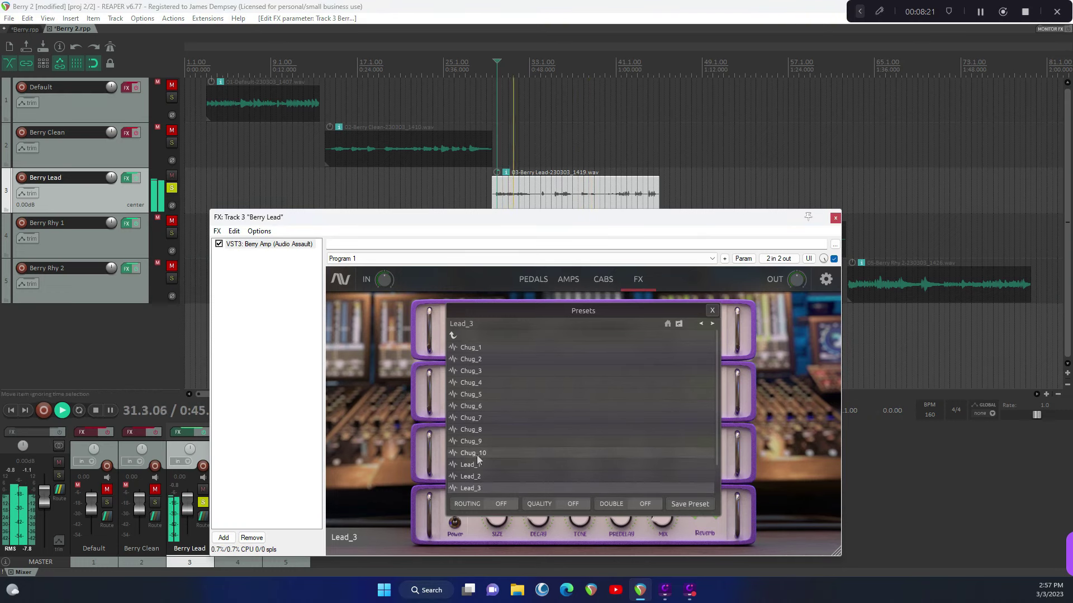
scroll(532, 465, "down", 1)
left_click(523, 466)
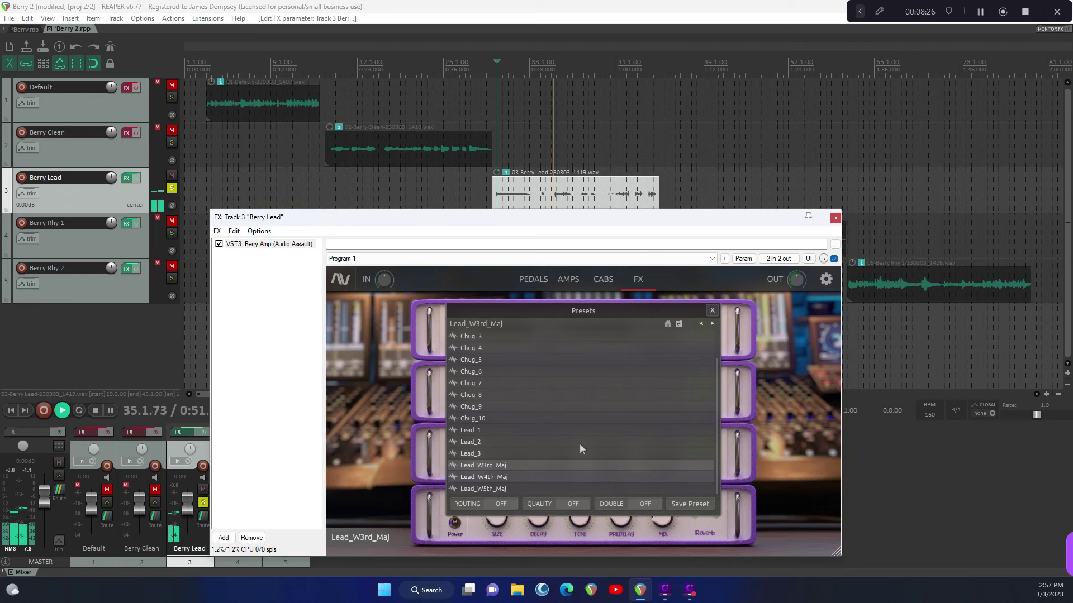
left_click(493, 200)
key("space")
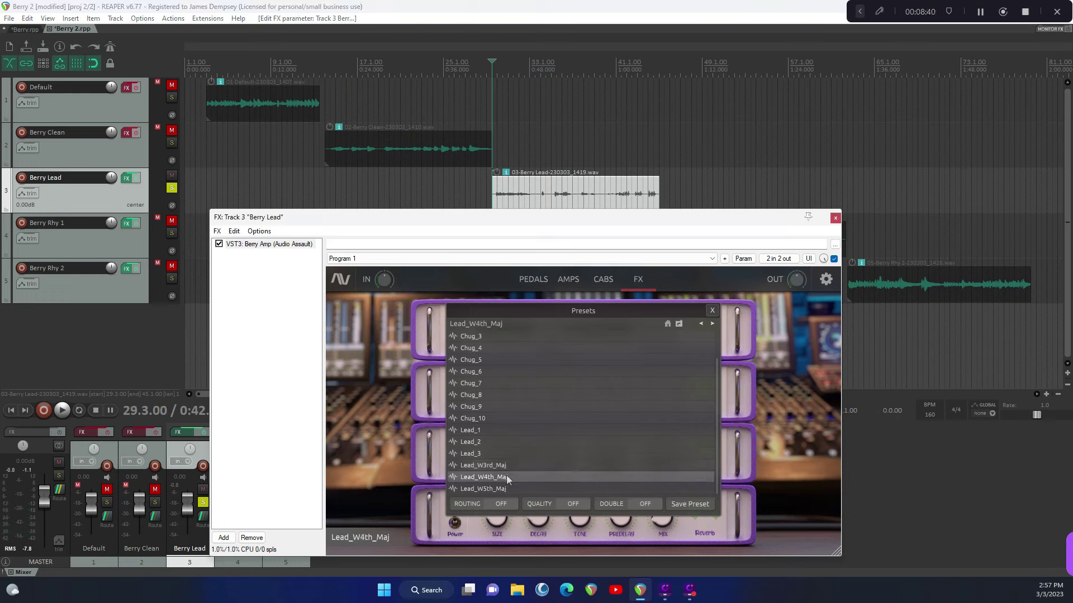
- Audition the presets Lead_W4th_Maj and Lead_W5th_Maj from the lead clip's start, closing the preset browser and stopping playback
left_click(62, 412)
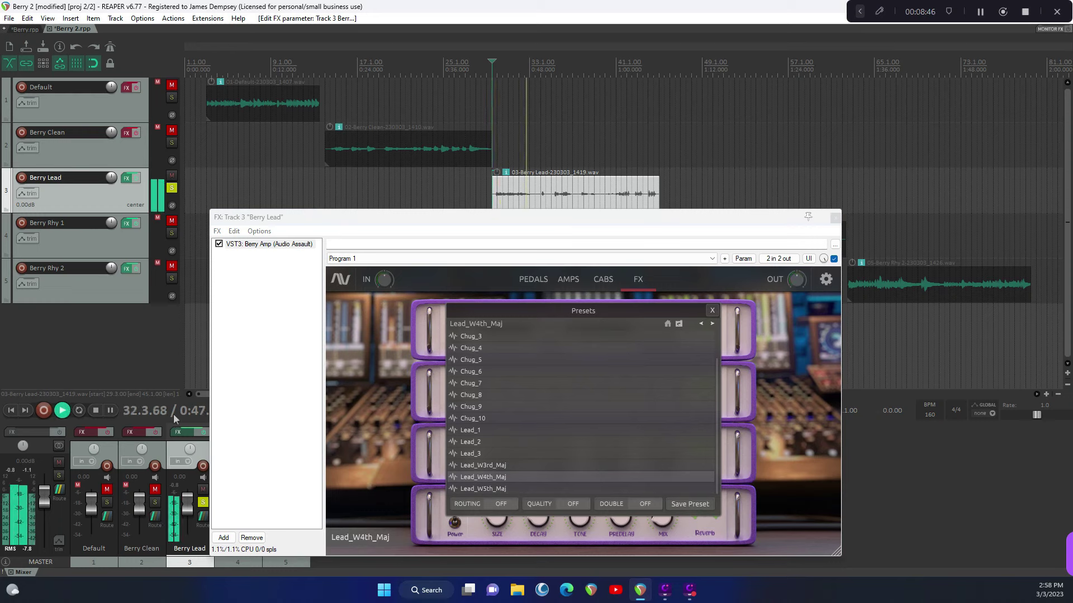
key("space")
left_click(513, 489)
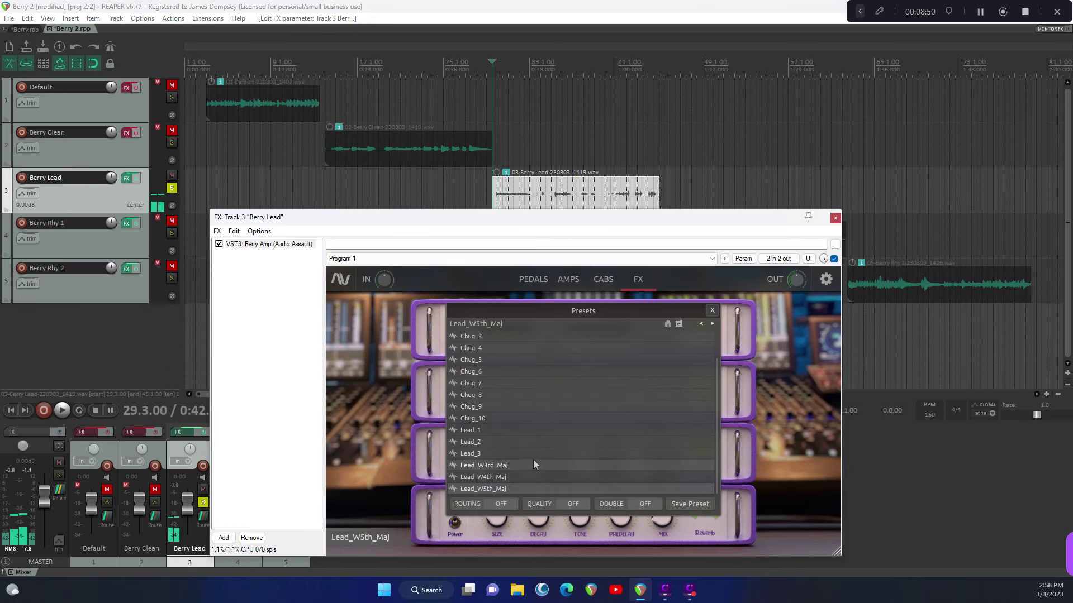
left_click(63, 412)
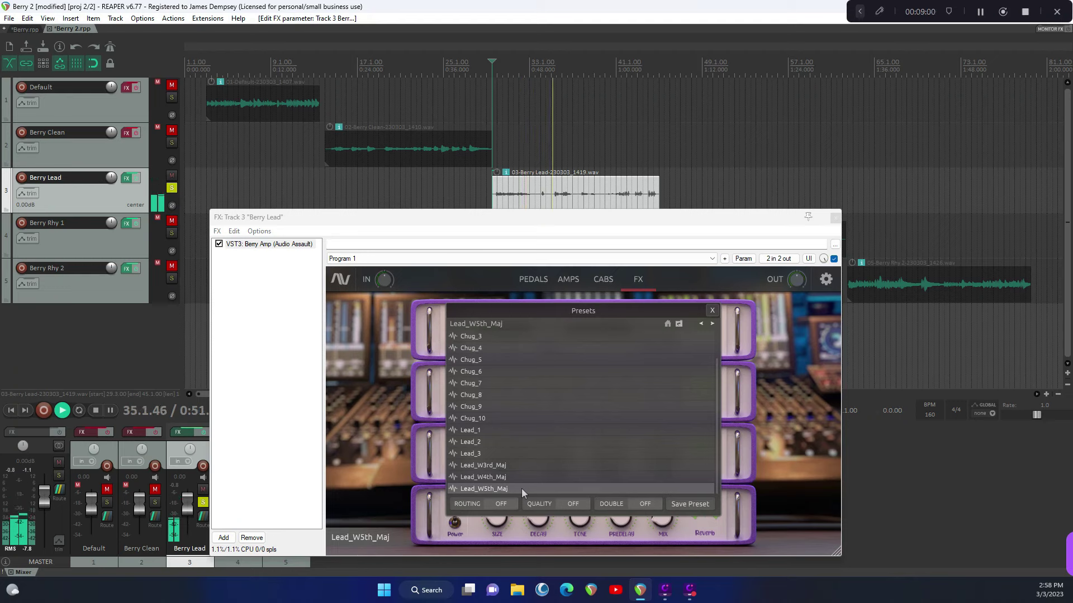
left_click(711, 310)
left_click(97, 411)
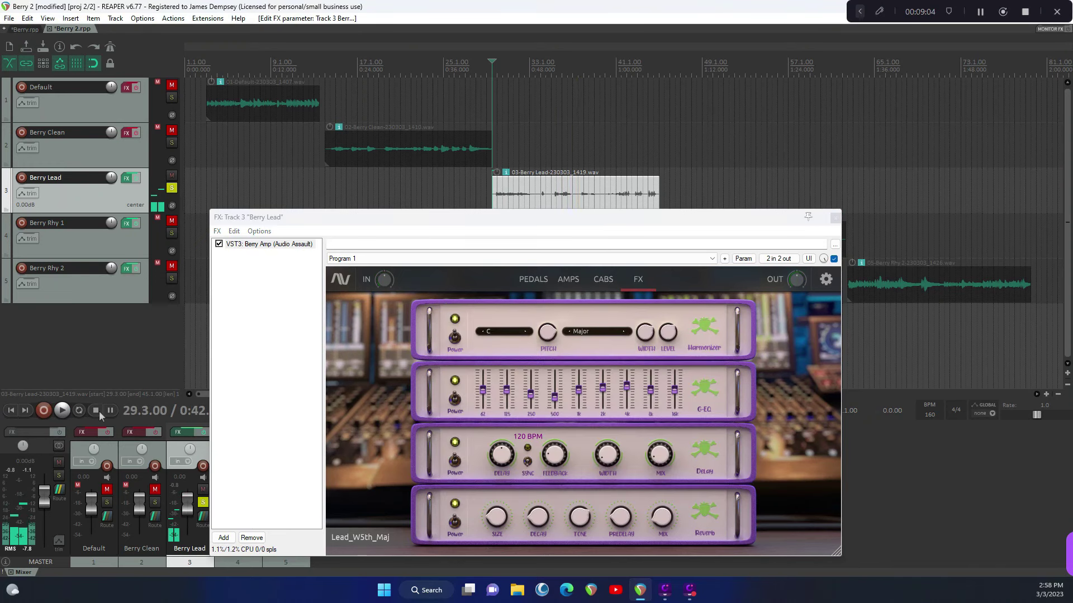
- View the cabinet, amp and pedal sections of Berry Lead's Berry Amp
left_click(602, 280)
left_click(568, 280)
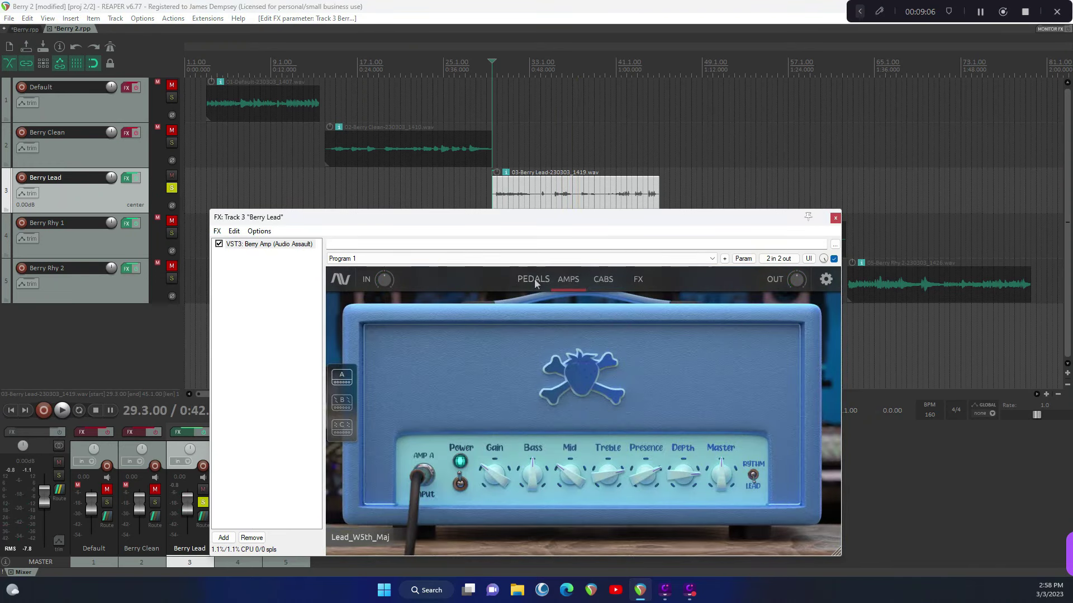
left_click(534, 278)
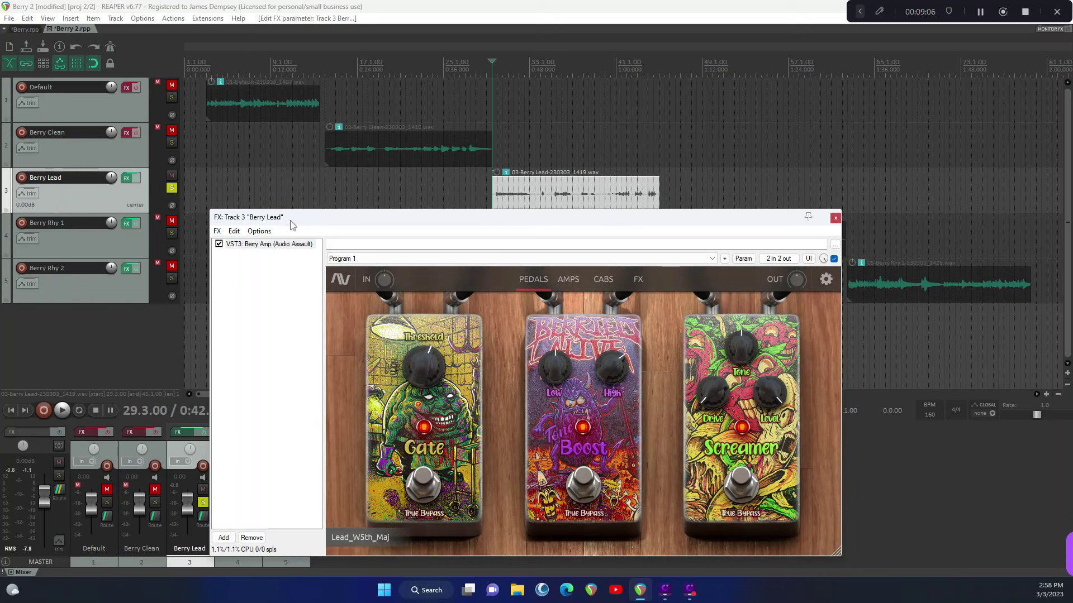
- Switch to the Berry project and play the mix from the loop's start at bar 3
left_click(20, 30)
left_click(228, 194)
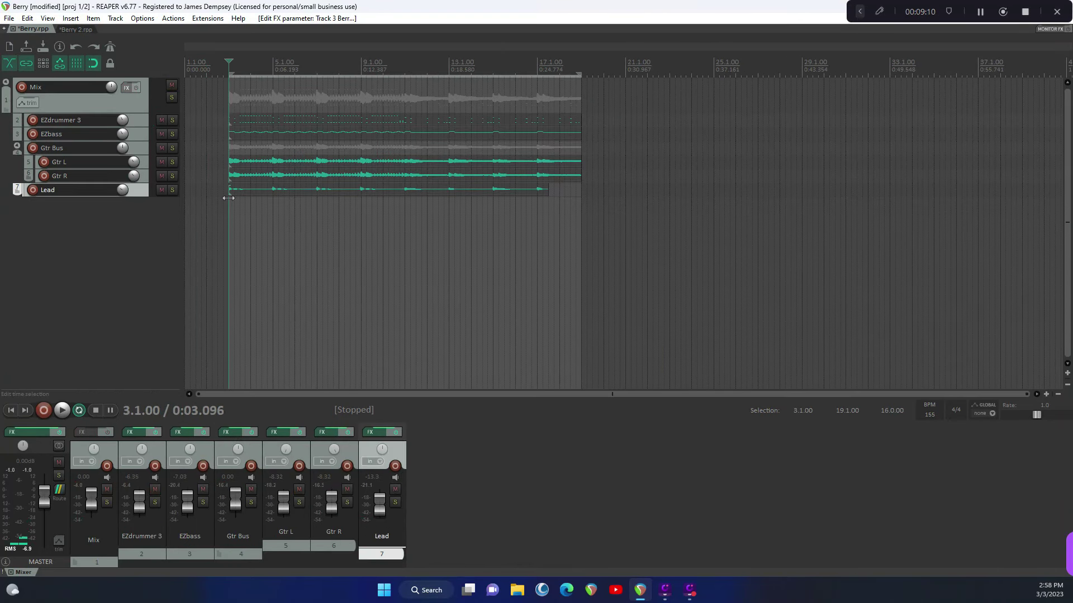
key("space")
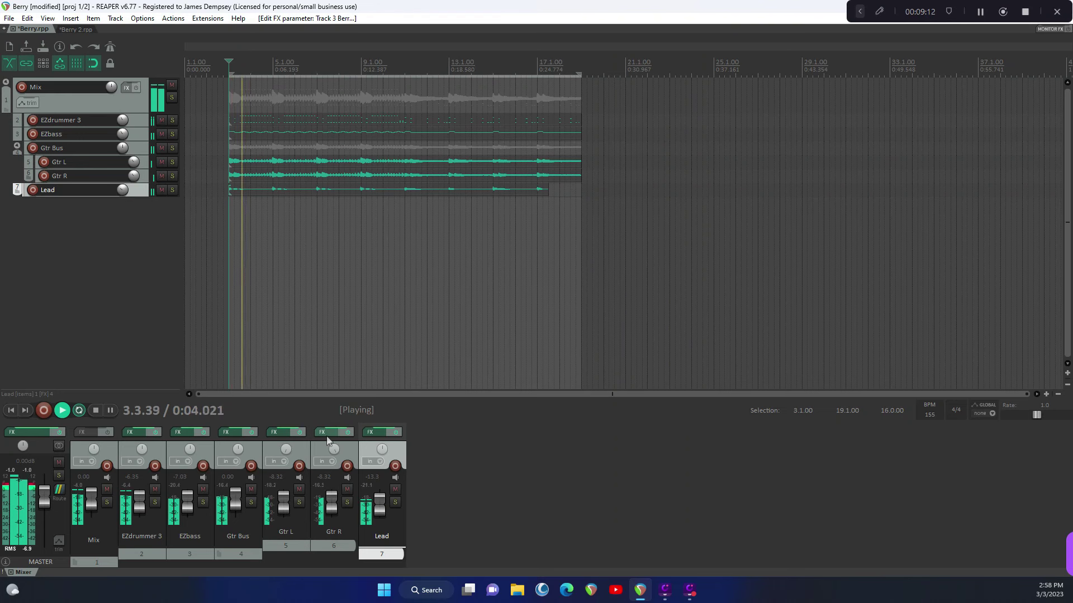
- Open Gtr L's effects, switch its Berry Amp from amp A to B and to C, and close the effects window
left_click(286, 432)
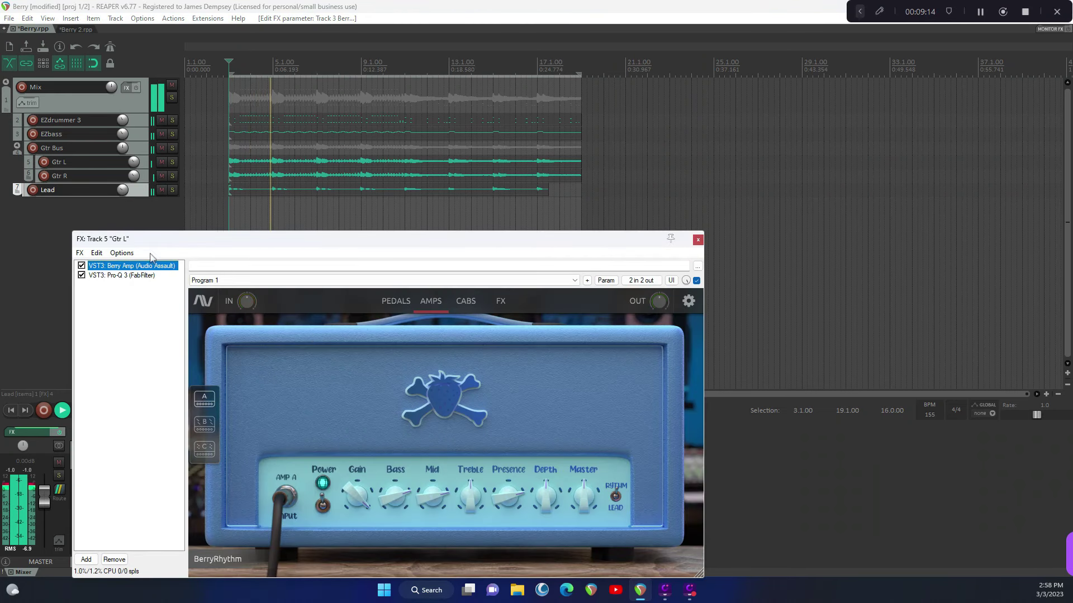
left_click_drag(419, 239, 423, 144)
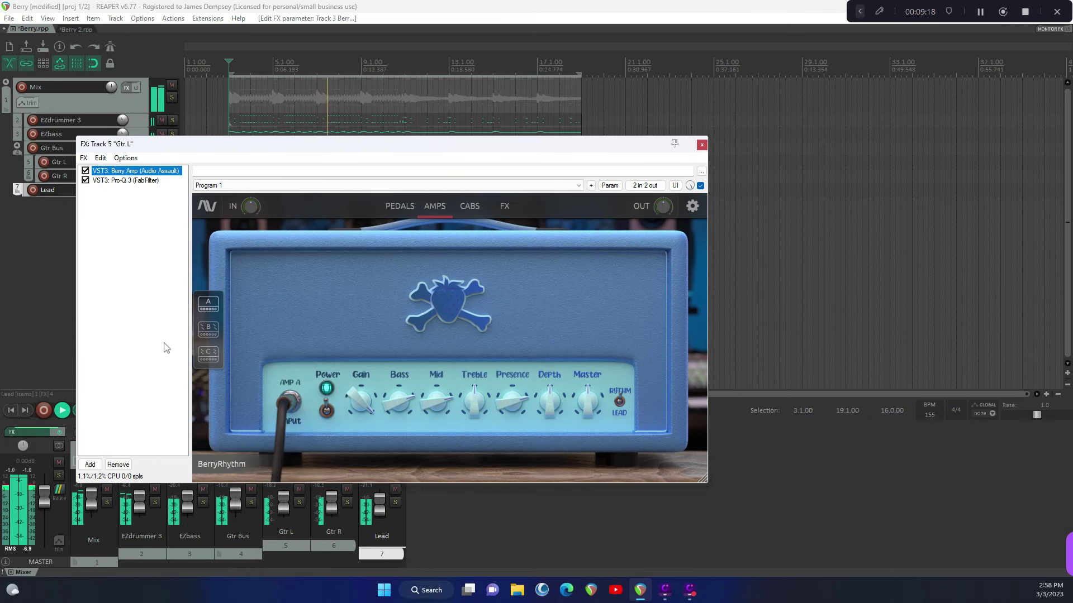
left_click(207, 330)
left_click(208, 354)
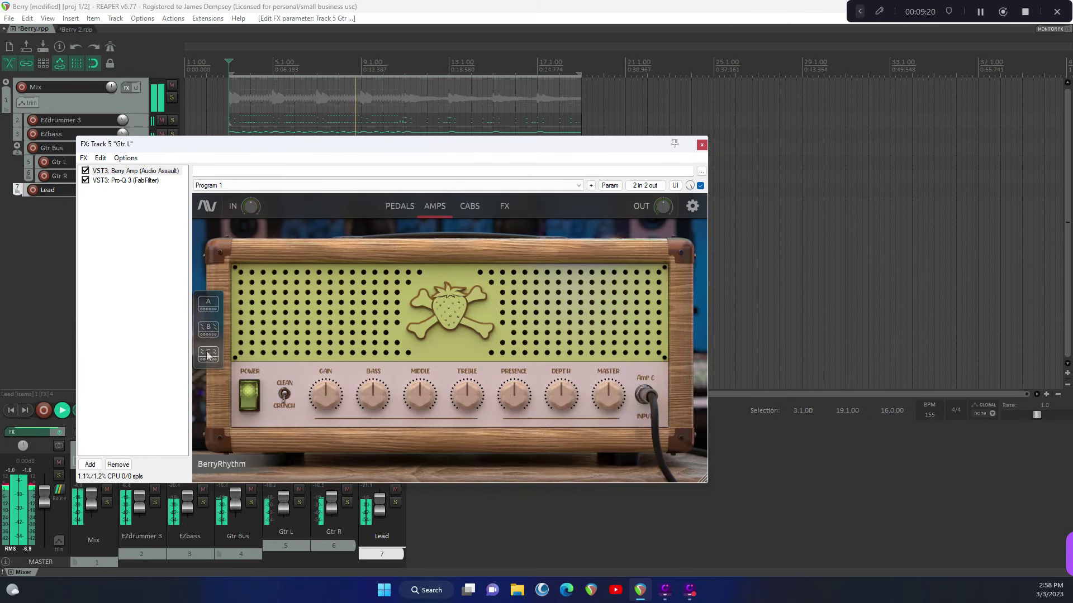
left_click(702, 145)
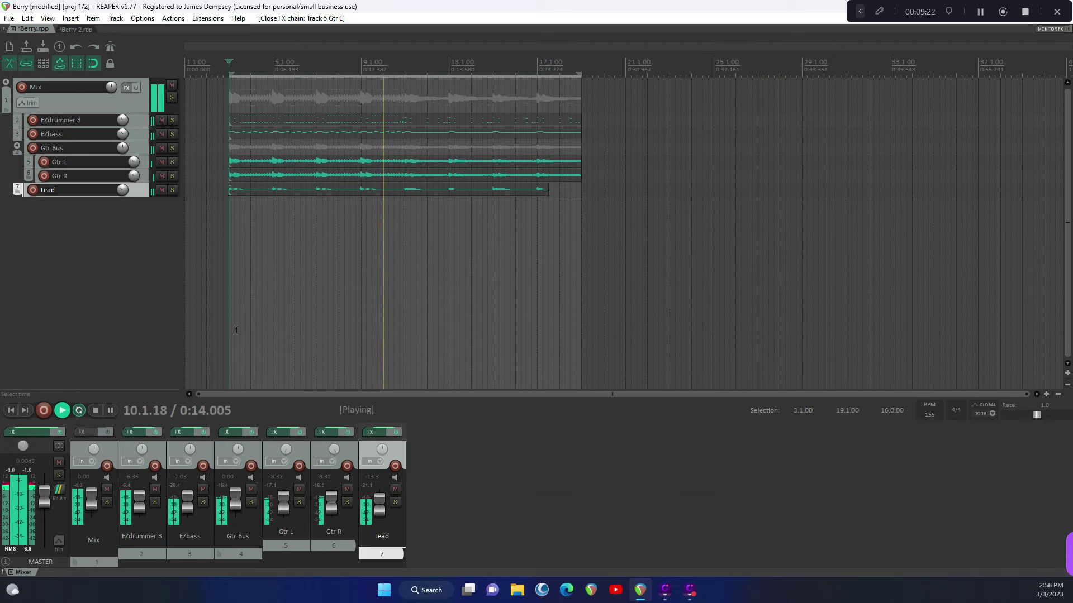
- Enlarge the mixer to show the track inserts and open Gtr L's Berry Amp in a floating window placed below the tracks
left_click_drag(271, 422, 254, 365)
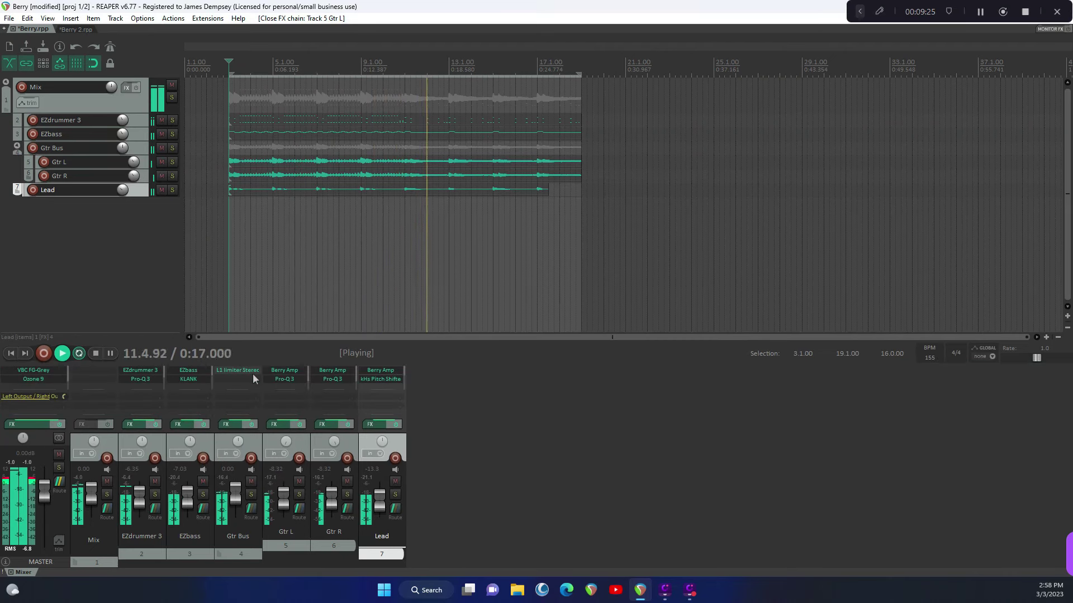
left_click(284, 369)
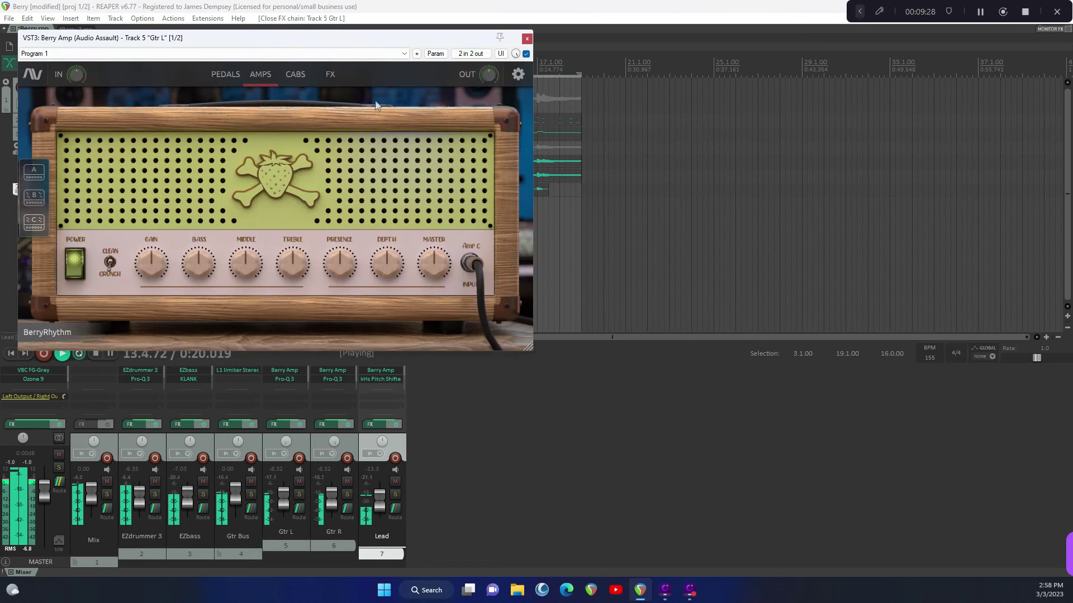
left_click_drag(324, 39, 312, 248)
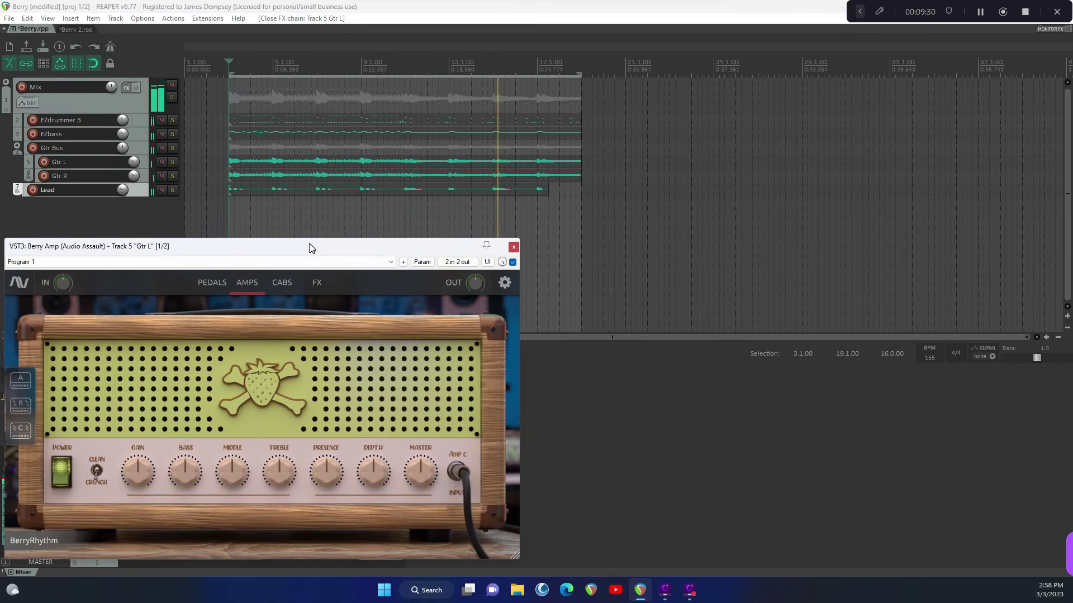
- Flip amp C's clean/crunch switch and back, and look through Gtr L's pedals, cabinets and rack effects
left_click(97, 472)
left_click(98, 471)
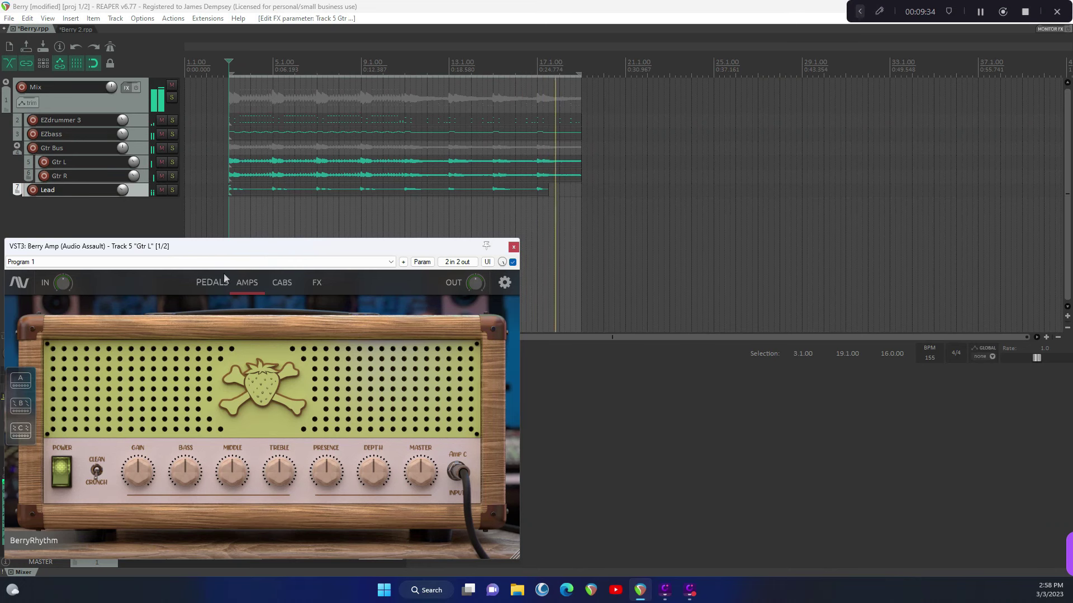
left_click(213, 282)
left_click(276, 285)
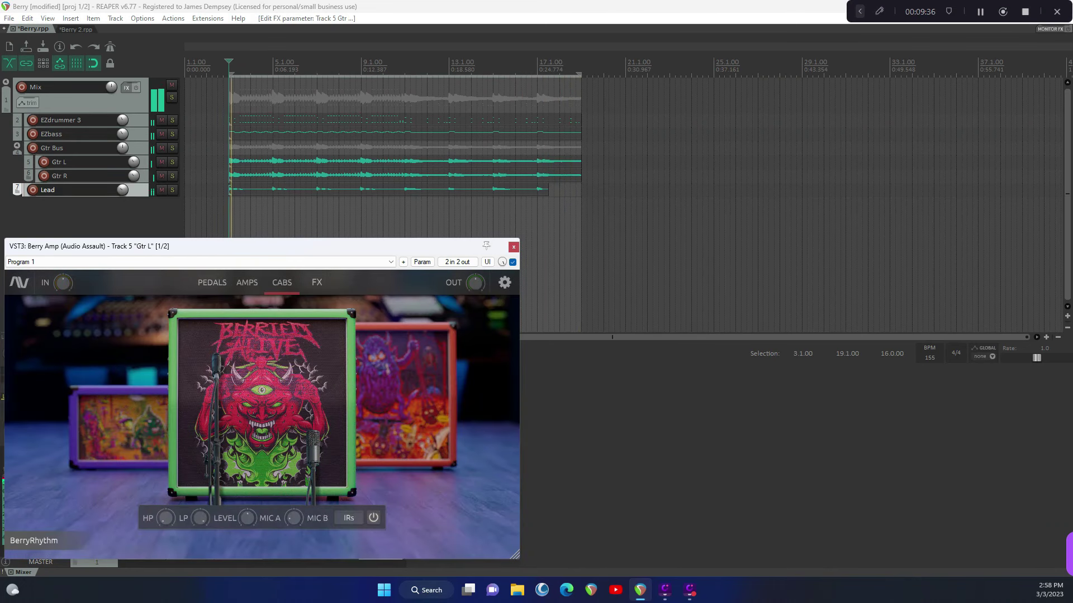
left_click(316, 282)
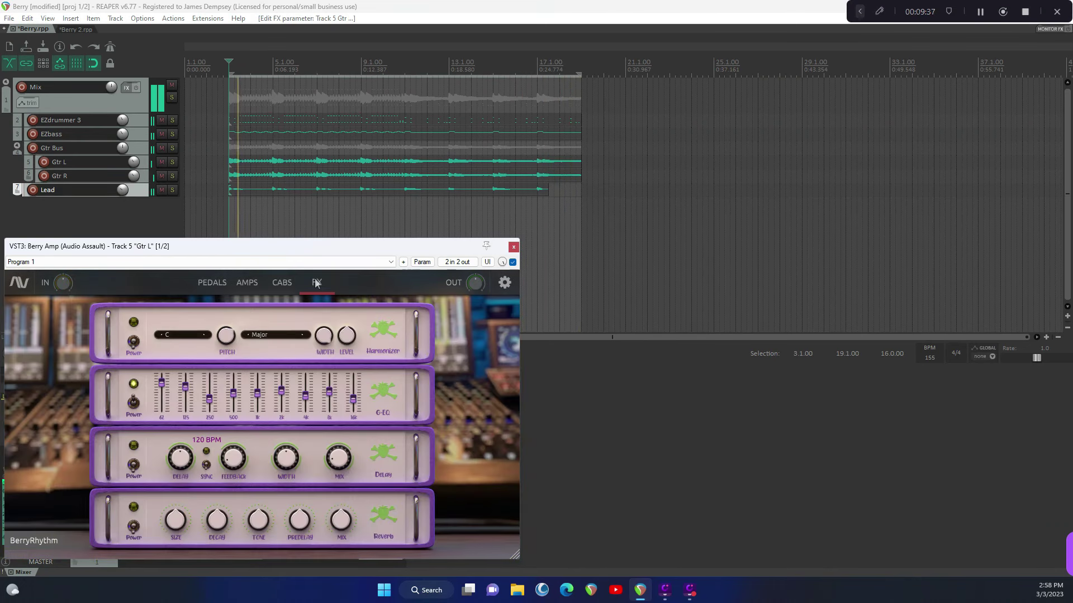
left_click(219, 282)
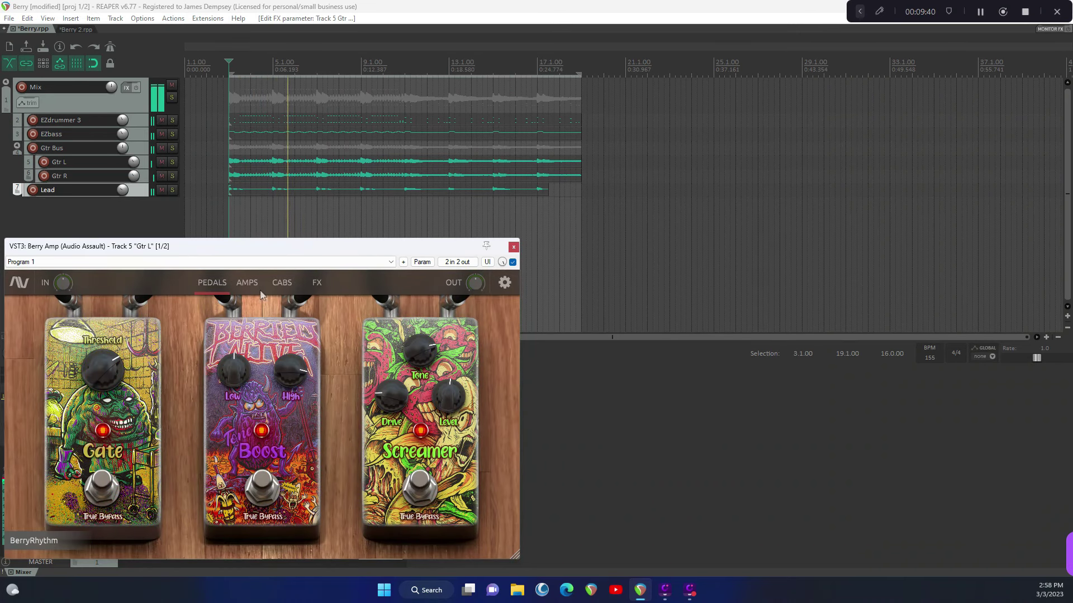
- Open the Low_Gain preset folder in Gtr L's Berry Amp
left_click(34, 541)
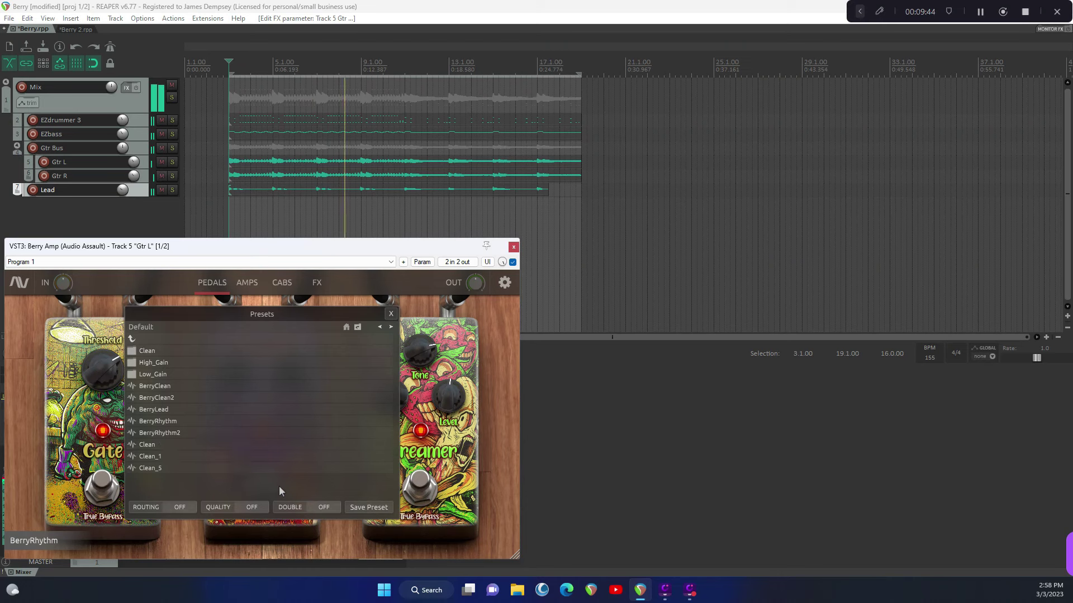
left_click(223, 375)
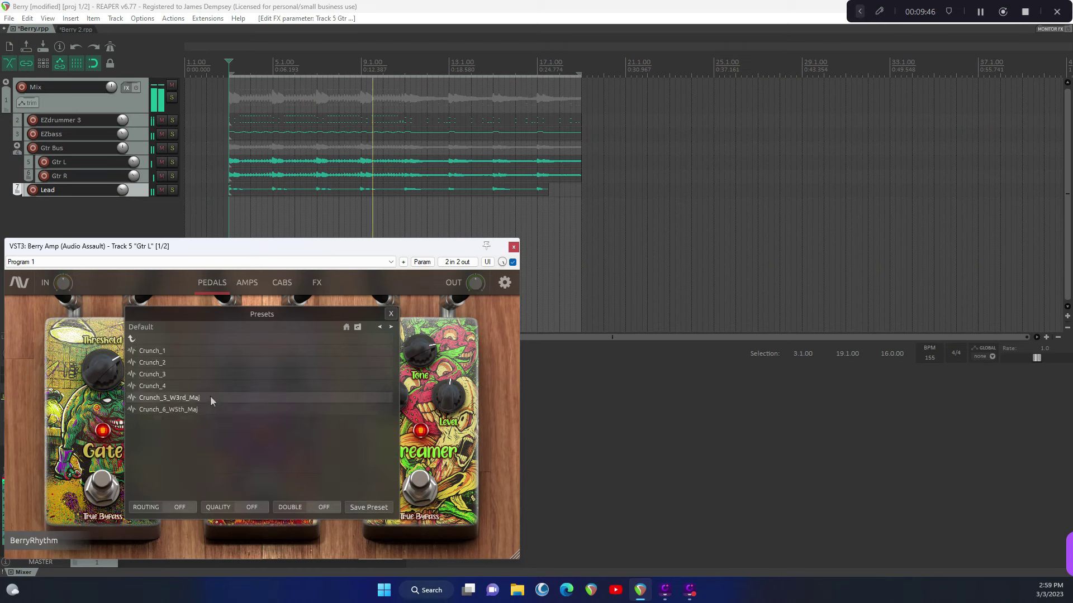